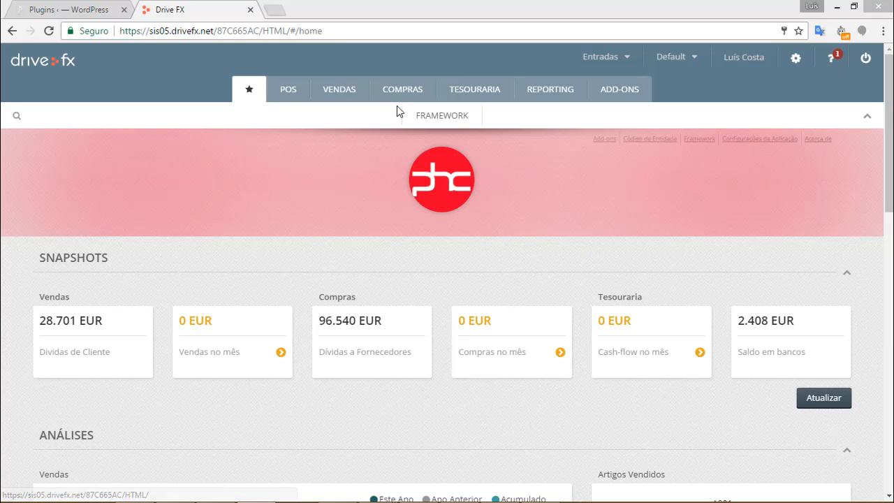
Open the full WooCommerce integration article from Drive FX's Documentação > Integração help.
left_click(832, 58)
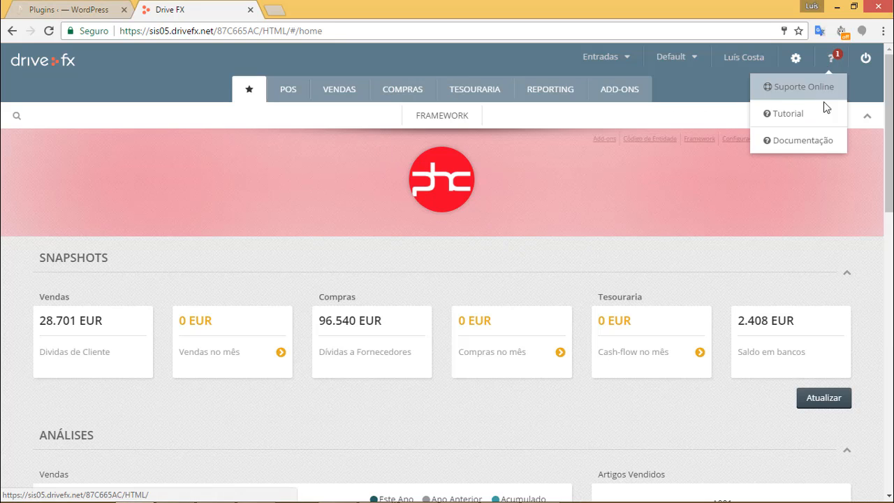
left_click(814, 145)
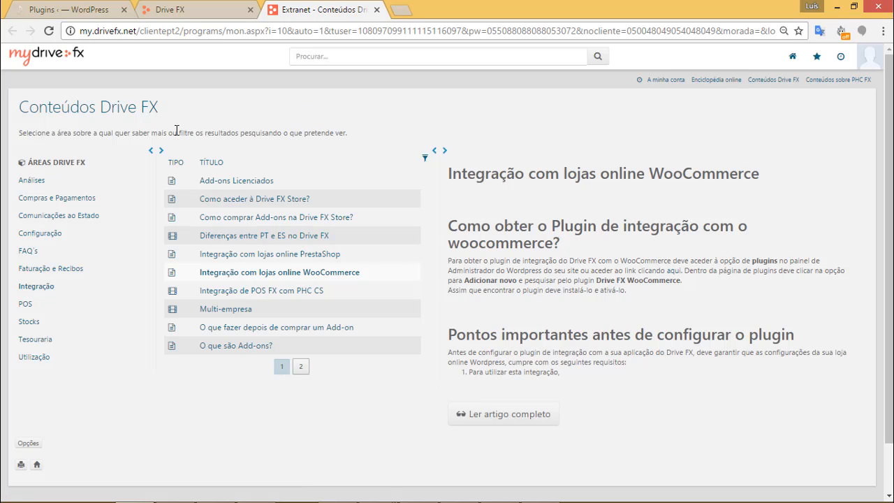
left_click(40, 289)
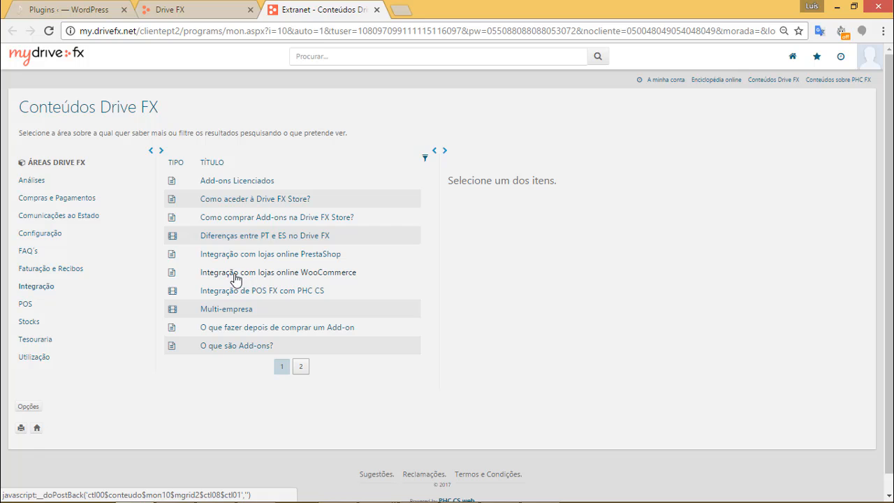
left_click(278, 276)
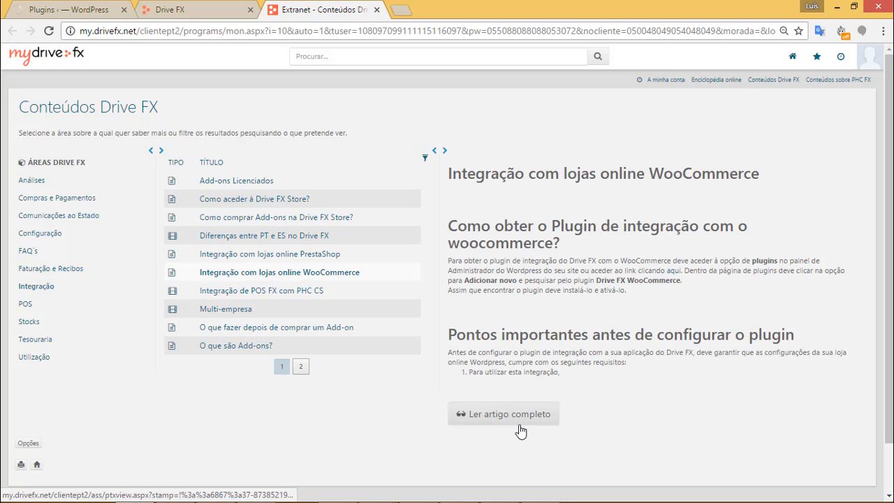
left_click(508, 415)
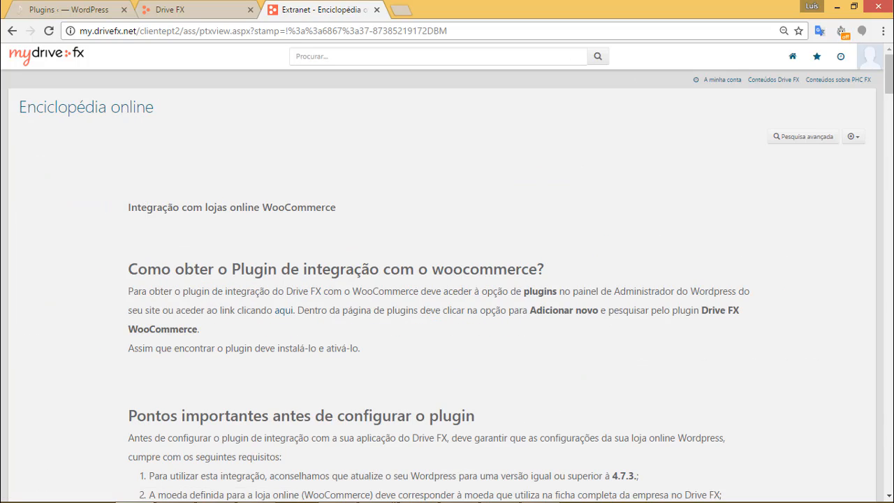
Scroll through the article and highlight its plugin requirements heading.
left_click_drag(889, 84, 888, 108)
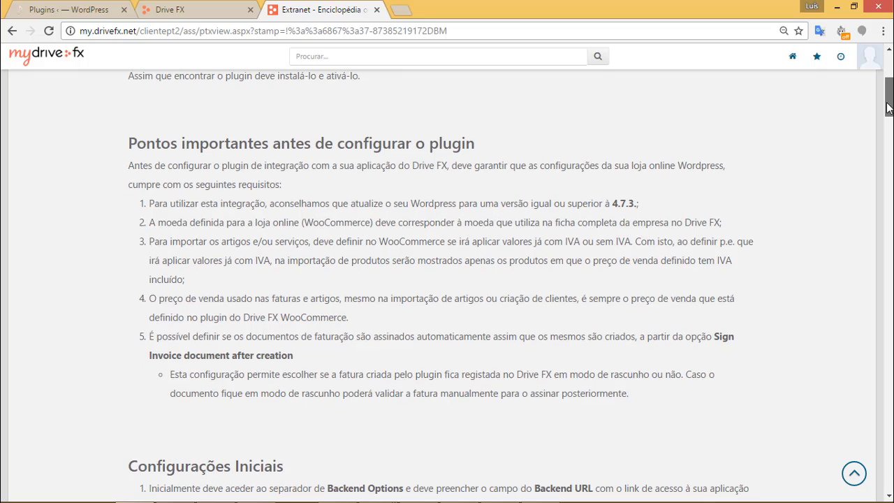
left_click_drag(210, 143, 366, 138)
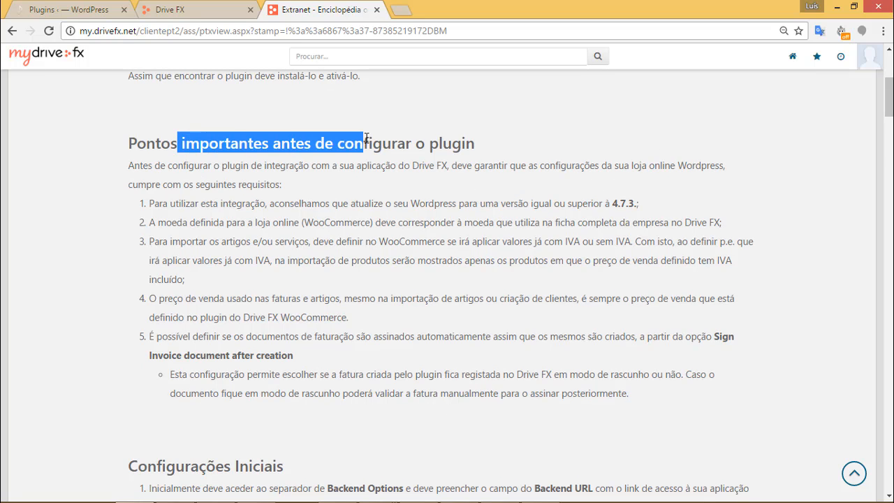
scroll(447, 279, "down", 7)
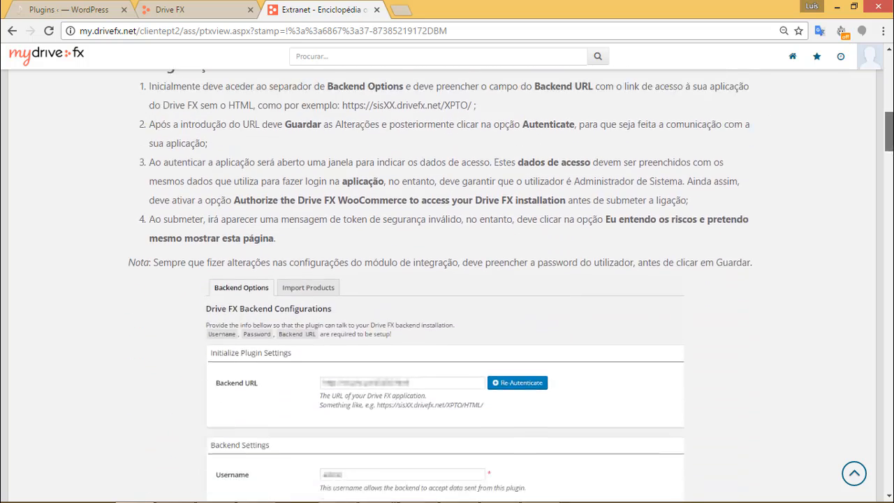
scroll(498, 88, "up", 8)
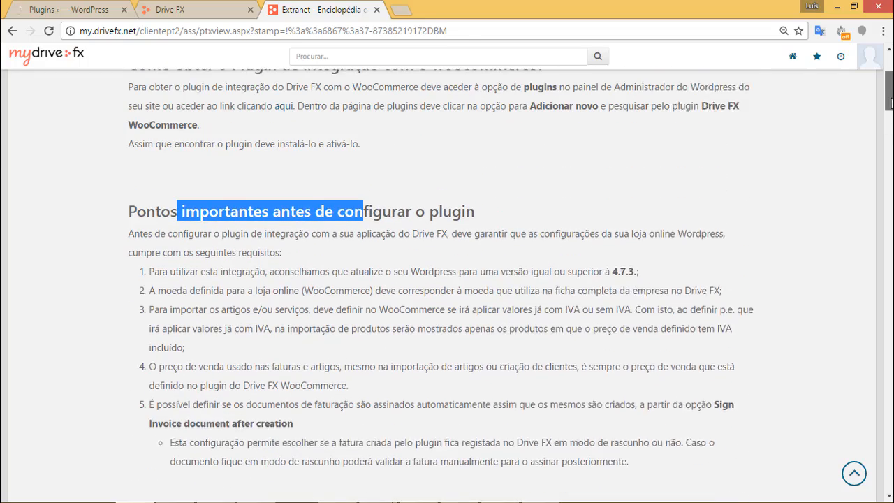
Back in WordPress, visit the online shop's front end via Visitar loja.
left_click(77, 9)
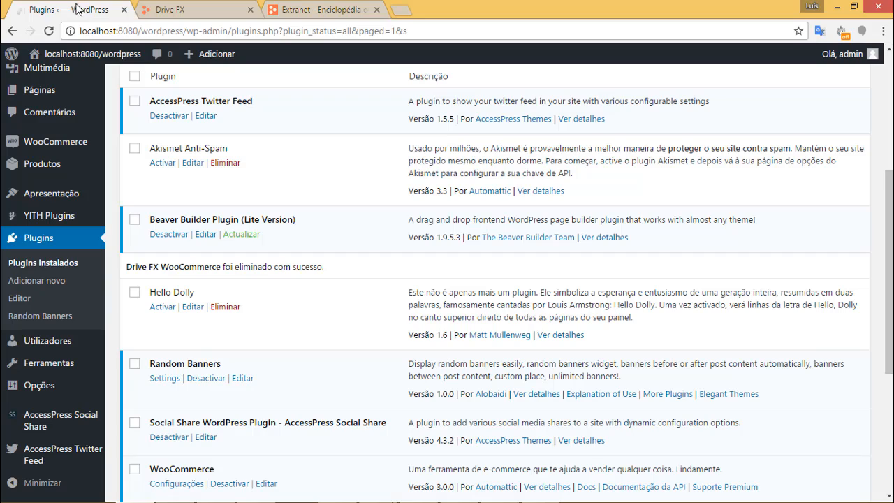
mouse_move(112, 56)
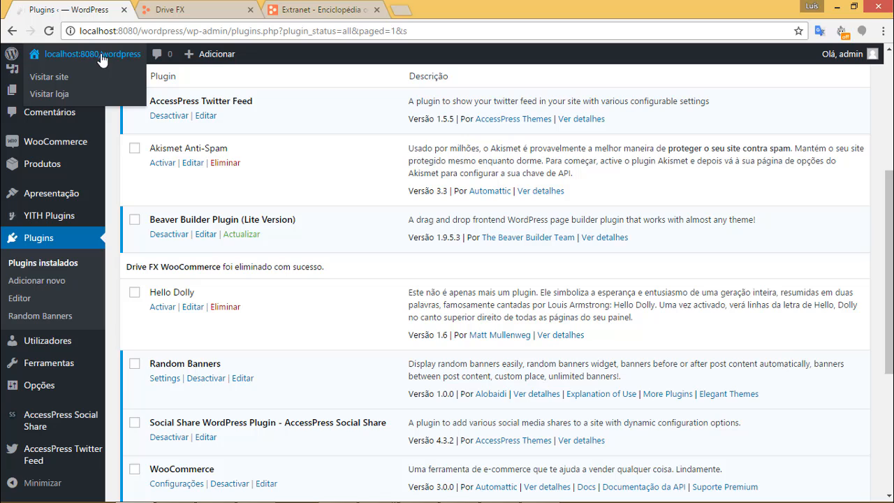
left_click(65, 97)
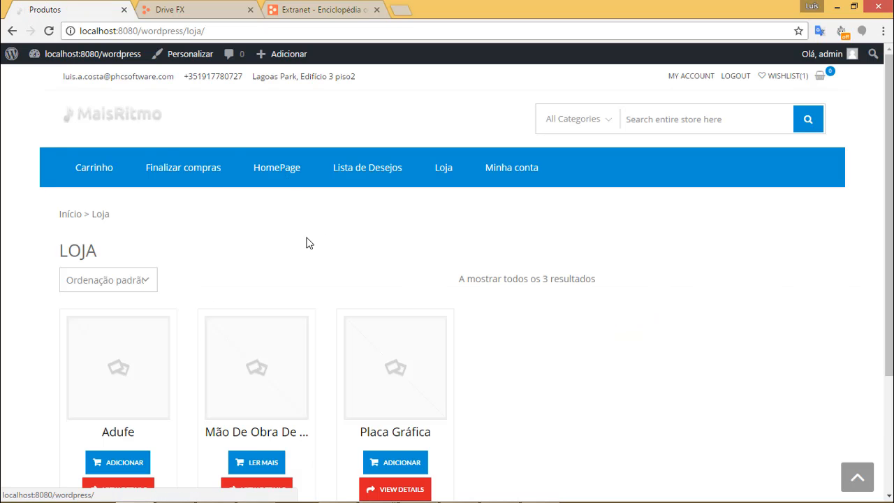
Return from the shop to the WordPress admin Painel.
mouse_move(49, 59)
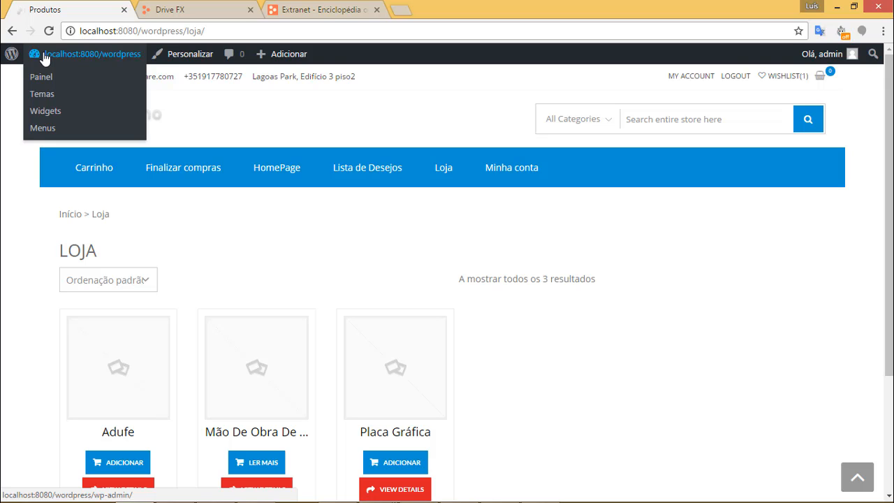
left_click(44, 57)
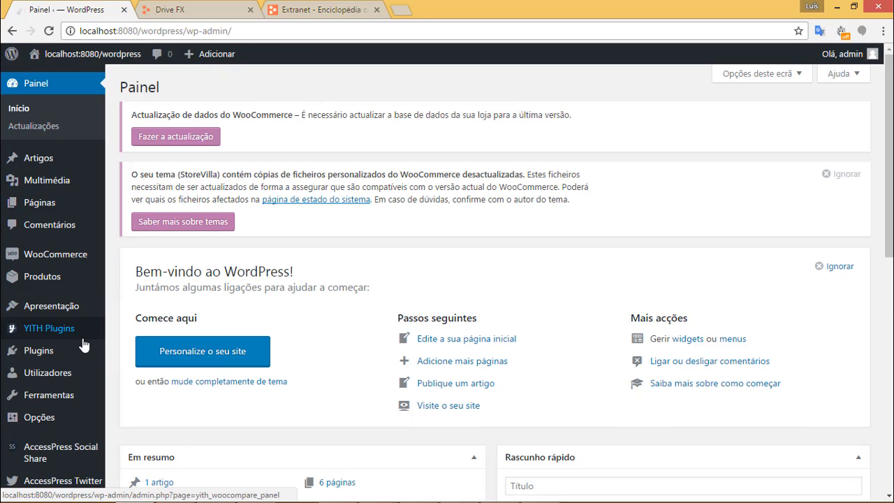
mouse_move(79, 349)
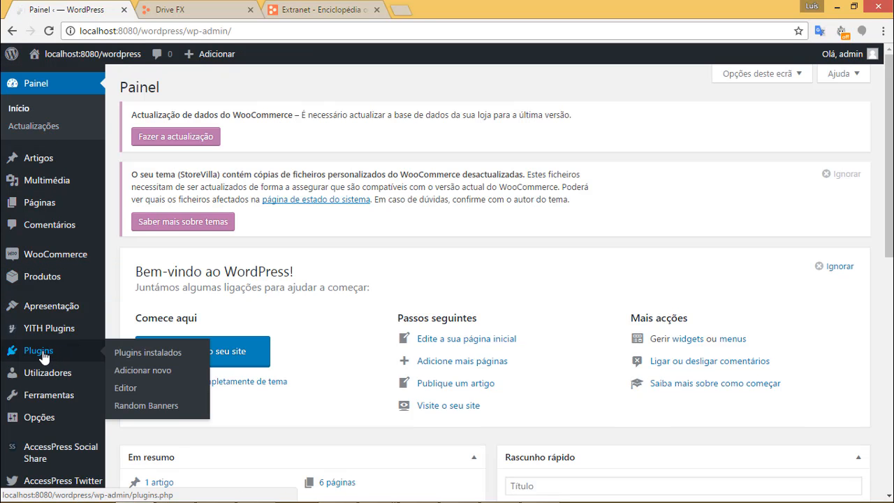
Search the Add New plugins page for 'Drivefx'.
left_click(150, 375)
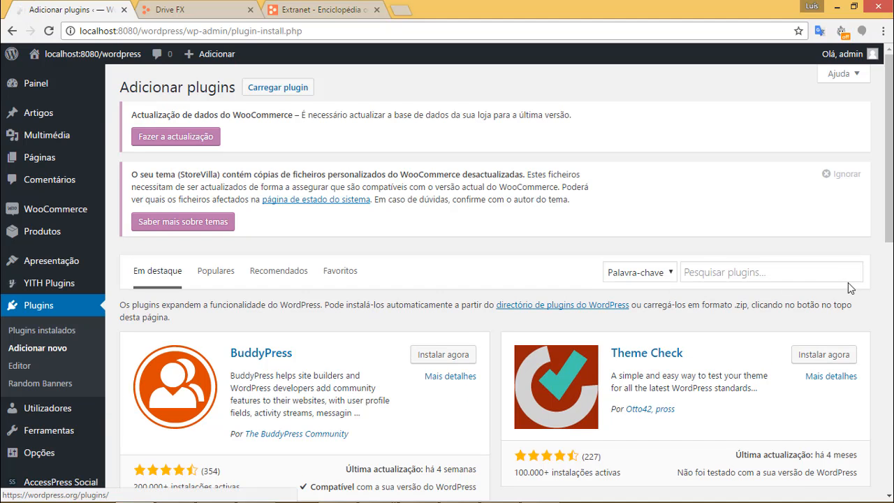
left_click(775, 277)
scroll(773, 244, "down", 1)
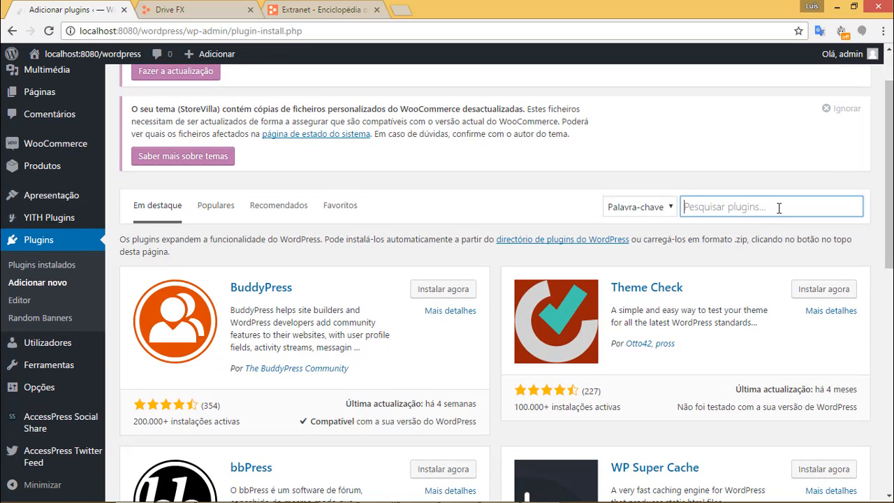
type("Drive")
key("Return")
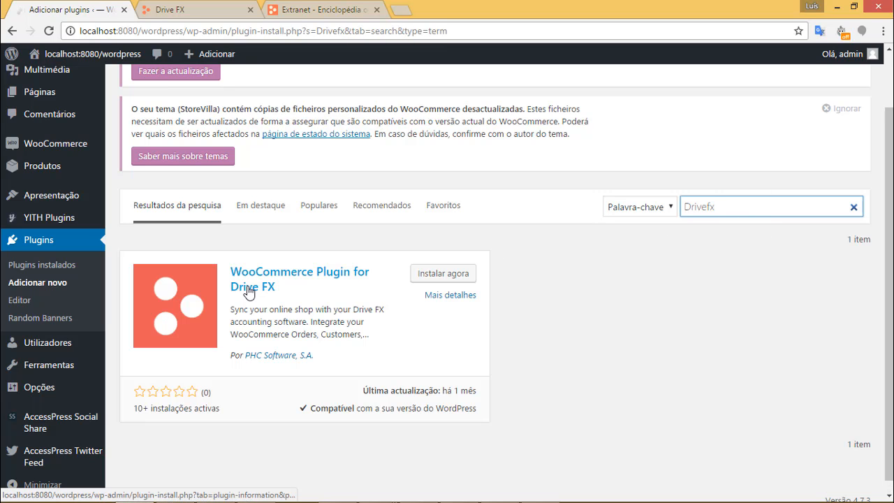
Install and activate the WooCommerce Plugin for Drive FX.
left_click(440, 279)
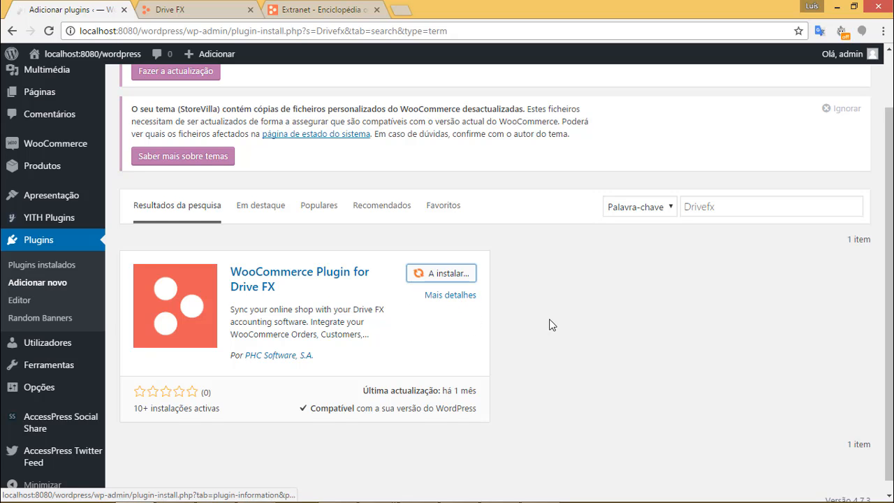
scroll(559, 314, "down", 1)
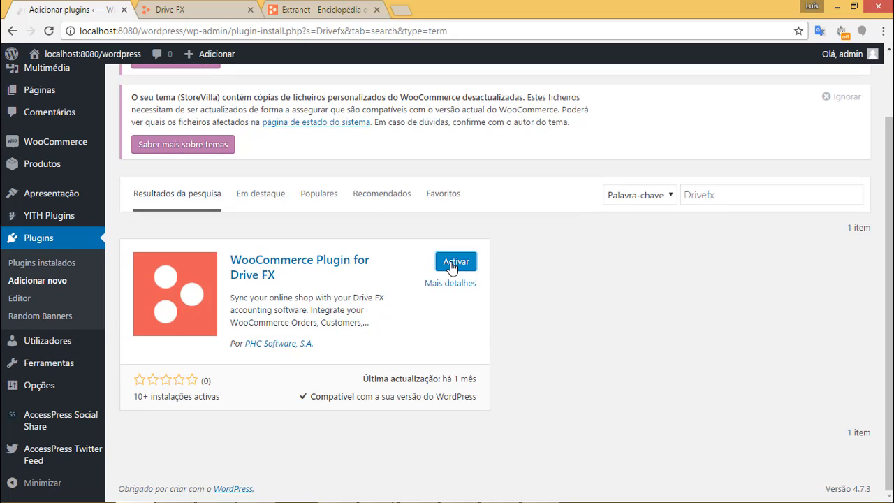
left_click(452, 265)
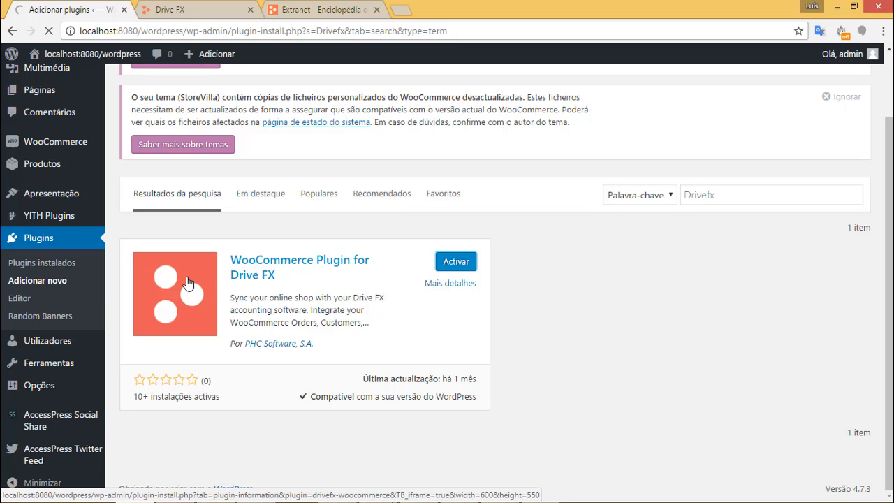
Open the Drive FX WooCommerce settings and show the backend configuration section.
scroll(212, 298, "down", 3)
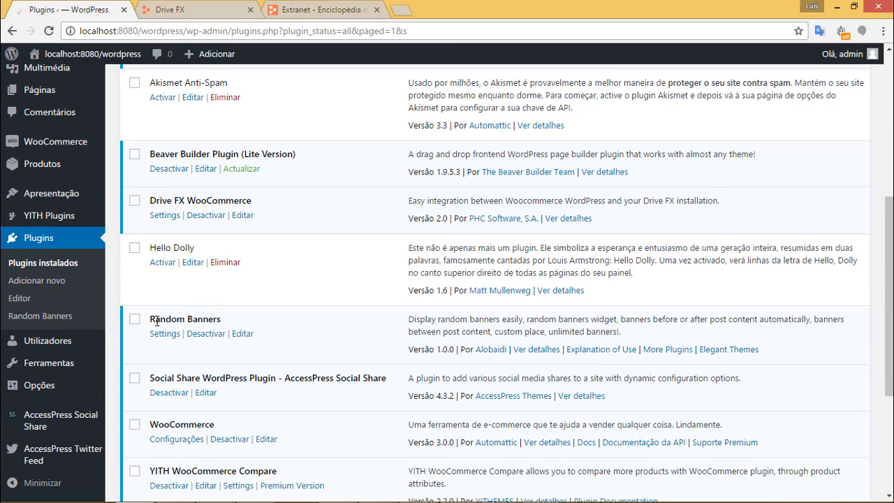
mouse_move(70, 392)
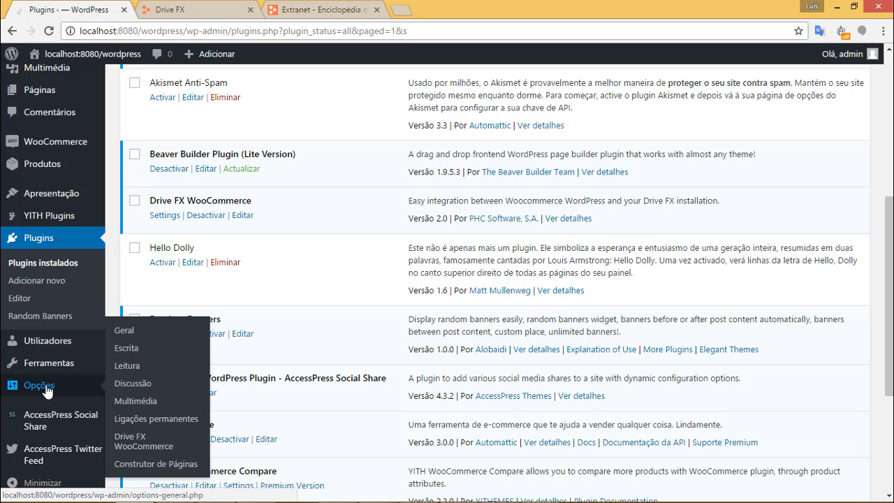
left_click(131, 445)
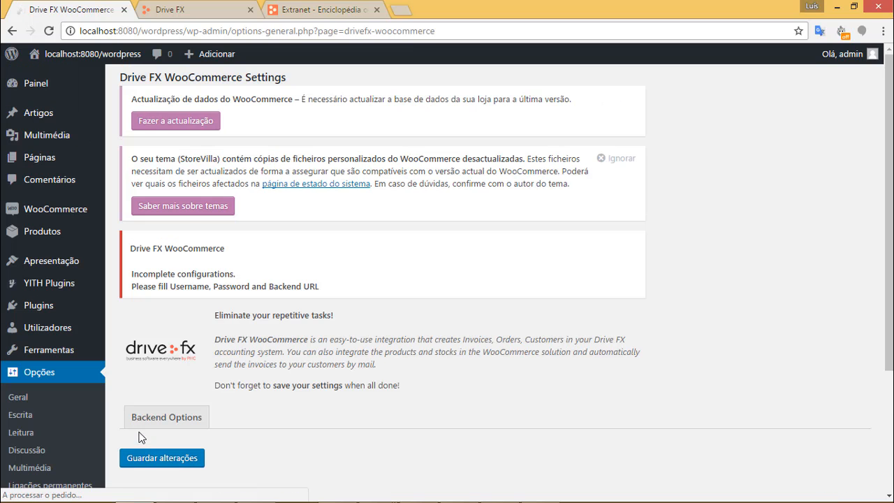
scroll(406, 338, "down", 3)
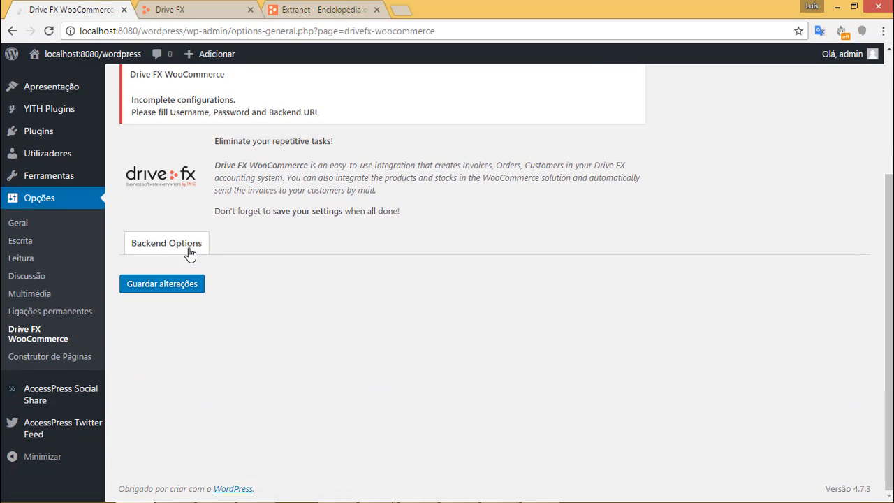
left_click(188, 251)
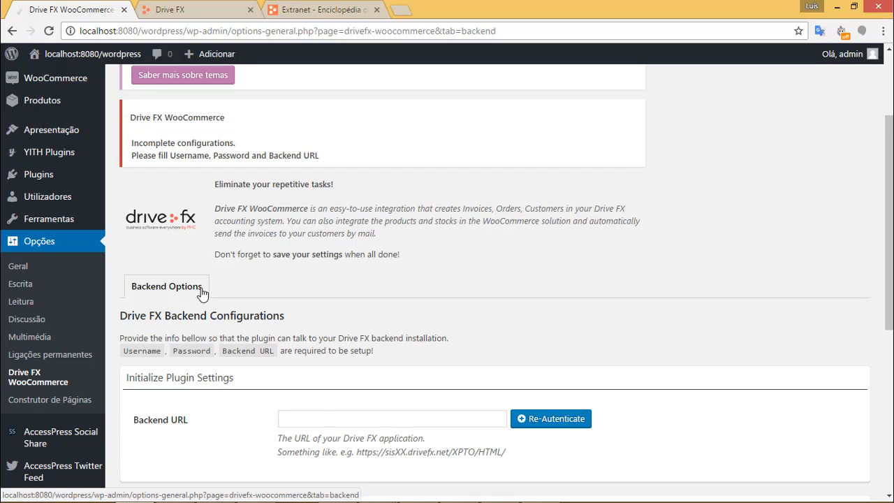
scroll(556, 284, "down", 3)
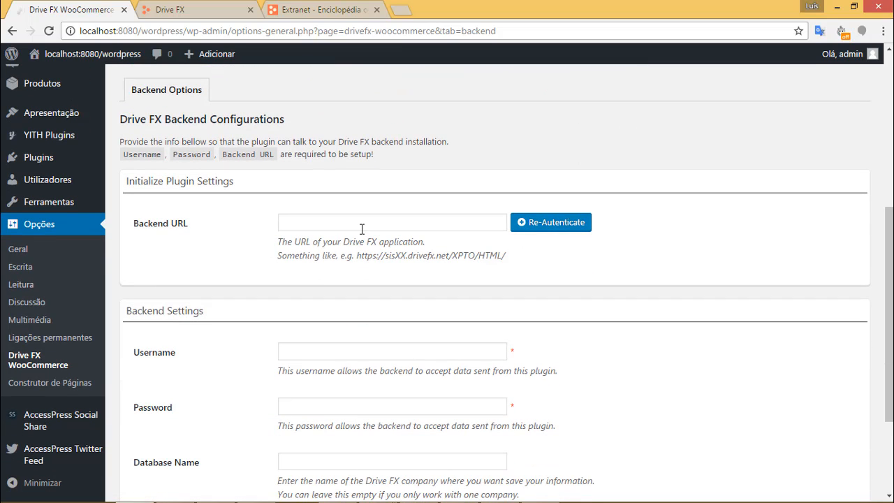
Copy the Drive FX application's base address into the Backend URL field.
left_click(361, 227)
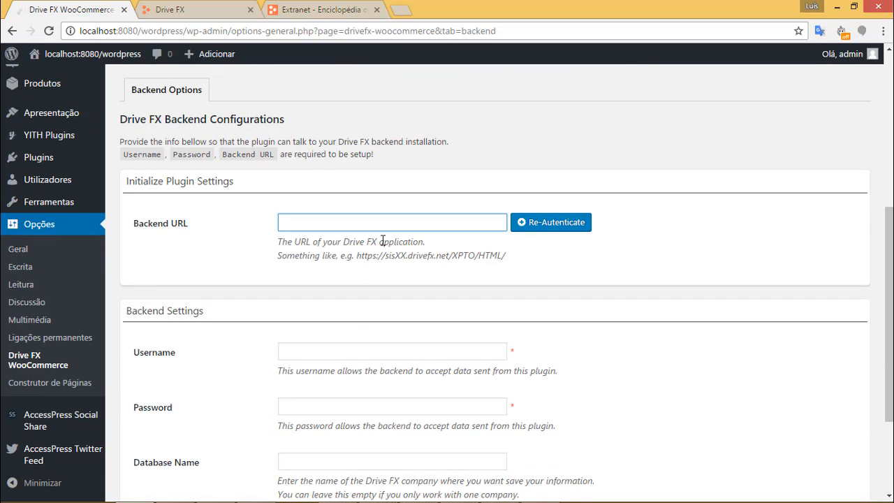
left_click(215, 14)
left_click_drag(265, 31, 112, 26)
key("ctrl+c")
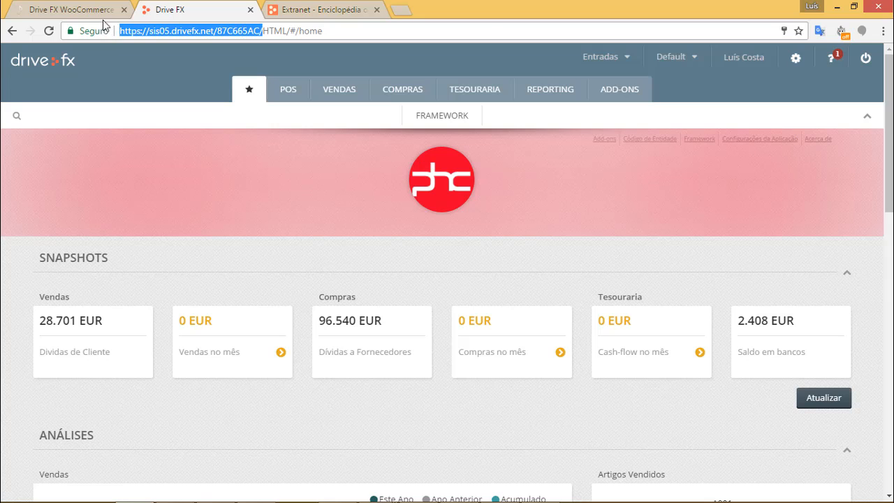
left_click(70, 9)
left_click(321, 221)
key("ctrl+v")
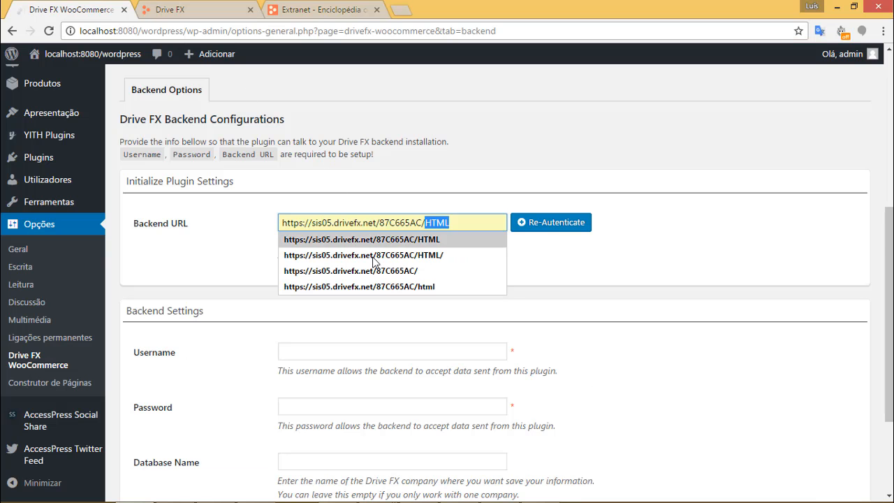
left_click(181, 269)
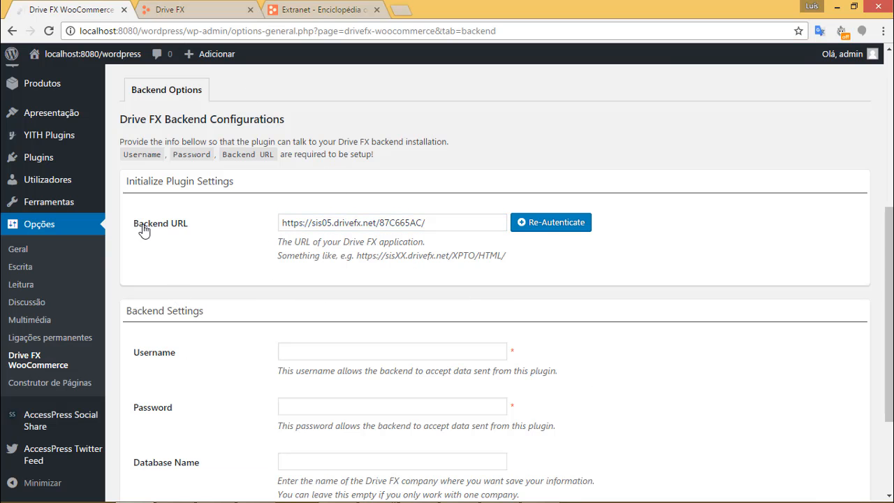
Save the plugin settings with the new Backend URL.
scroll(203, 271, "down", 2)
left_click(183, 409)
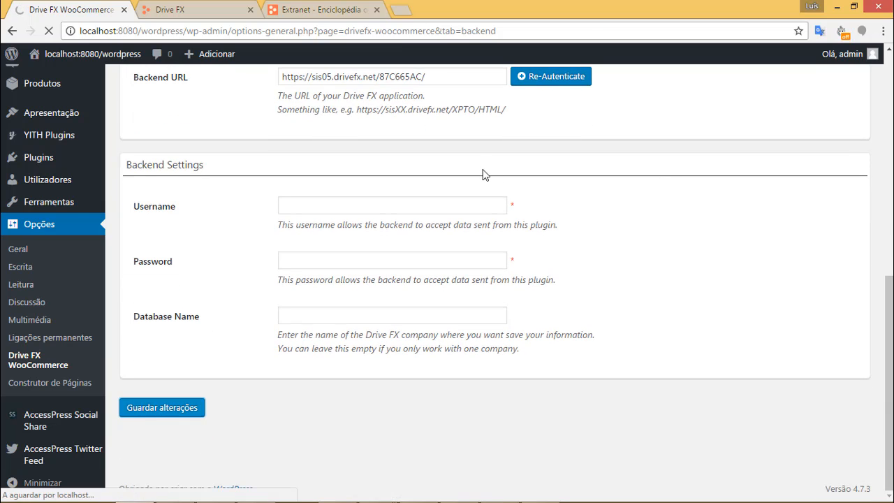
scroll(520, 219, "down", 5)
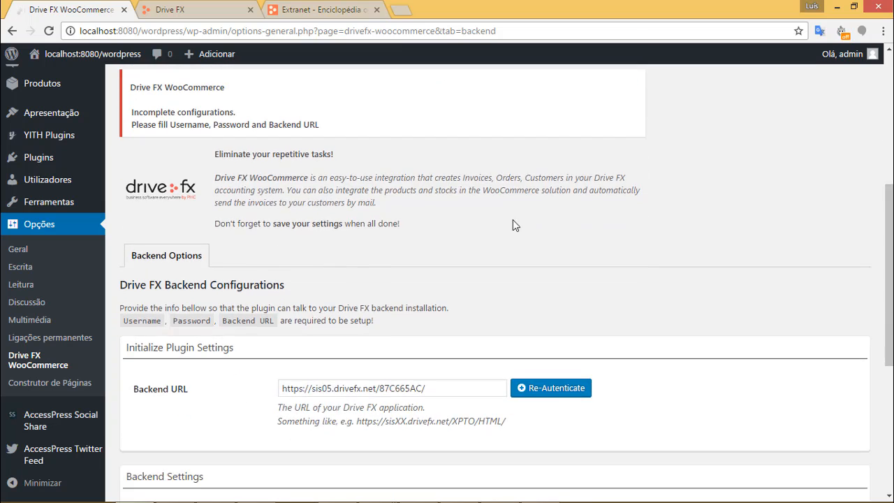
scroll(513, 220, "down", 3)
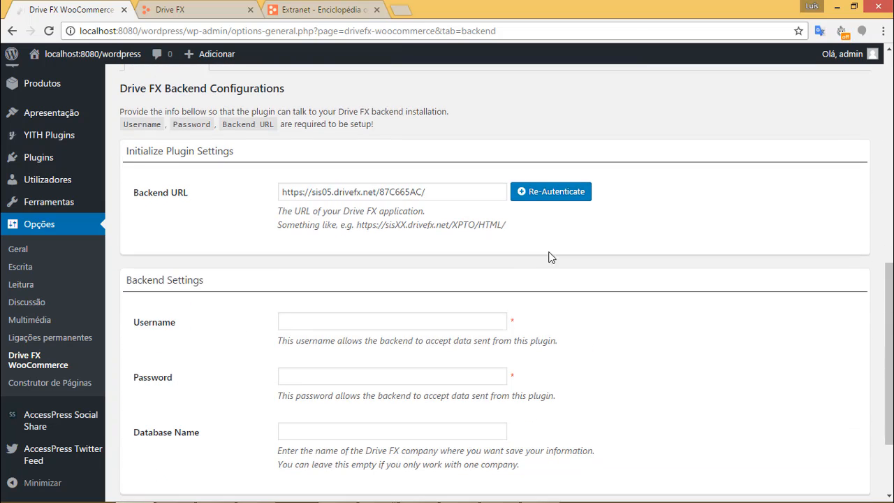
Re-authenticate with the Drive FX account username and password, authorizing plugin access.
left_click(550, 193)
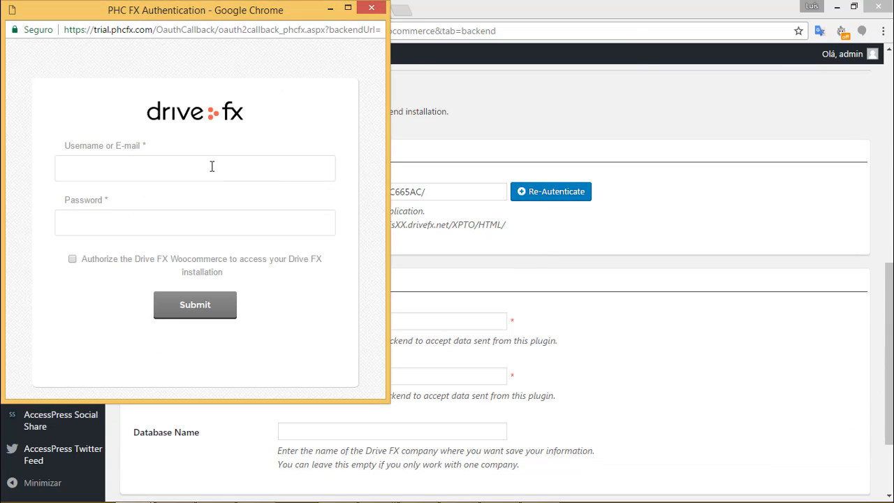
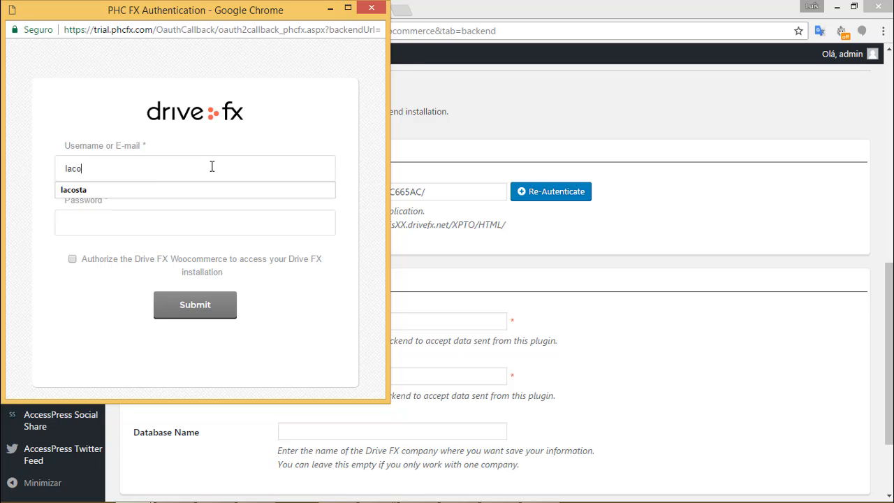
left_click(203, 231)
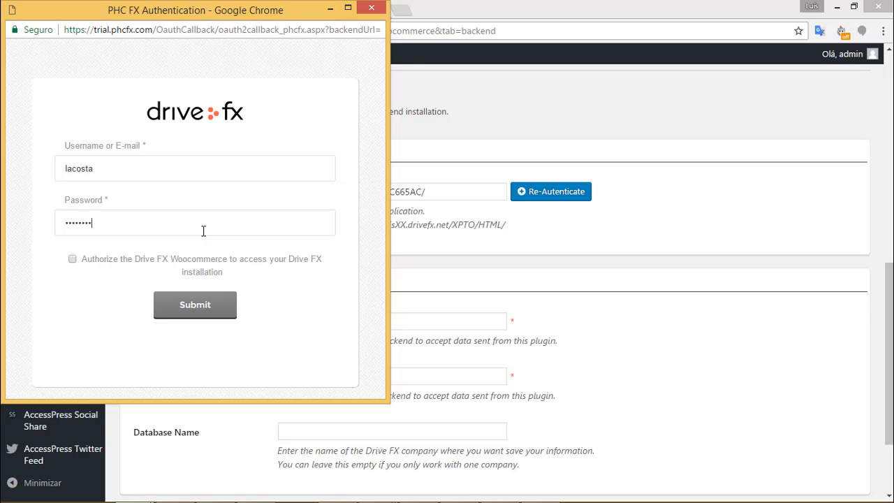
left_click(96, 262)
left_click(197, 308)
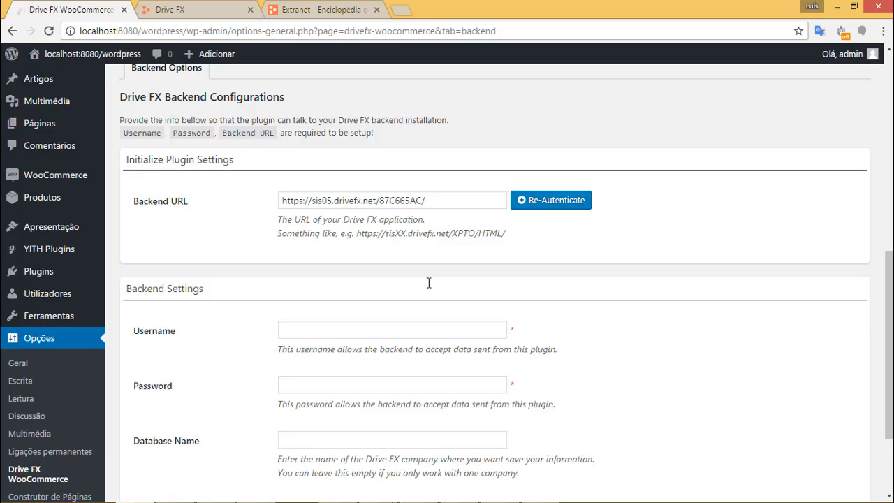
Enter the Drive FX account username and password in Backend Settings, then go to the Drive FX tab.
scroll(429, 283, "down", 2)
left_click(410, 218)
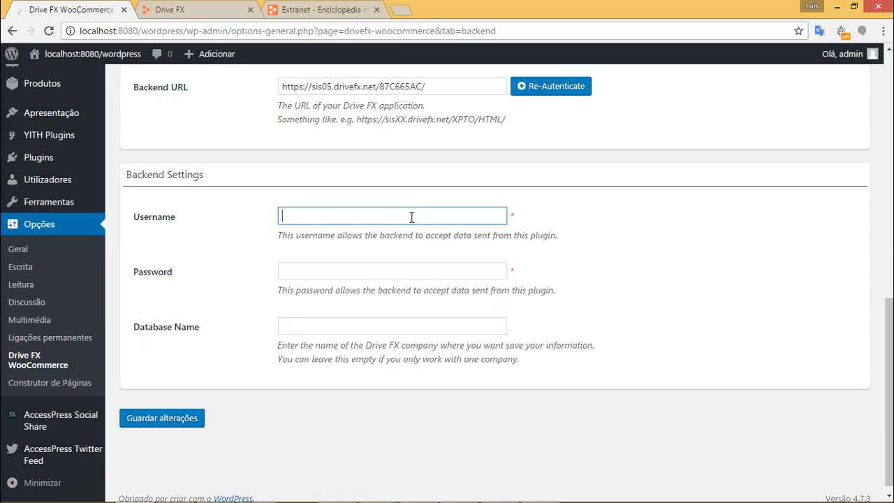
key("Tab")
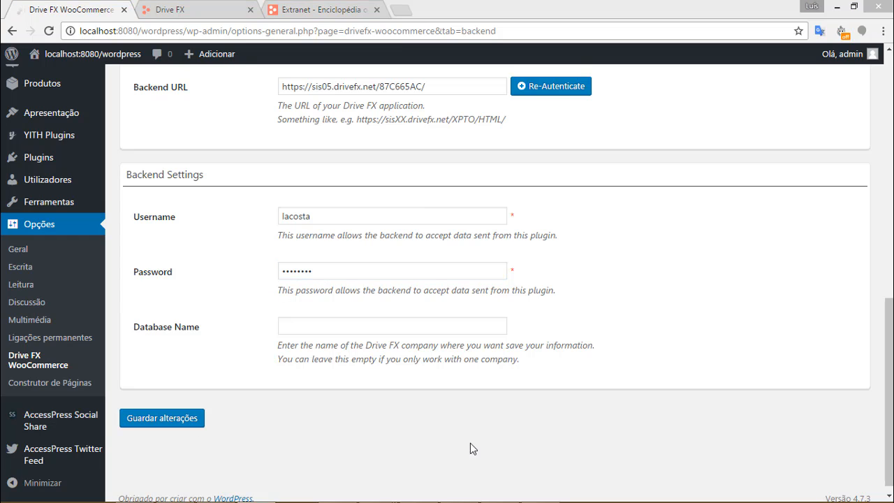
left_click(391, 331)
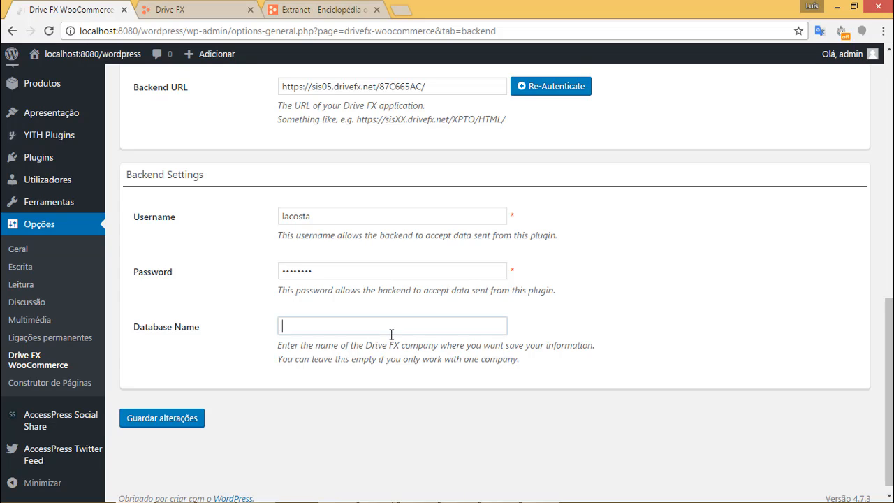
left_click(208, 15)
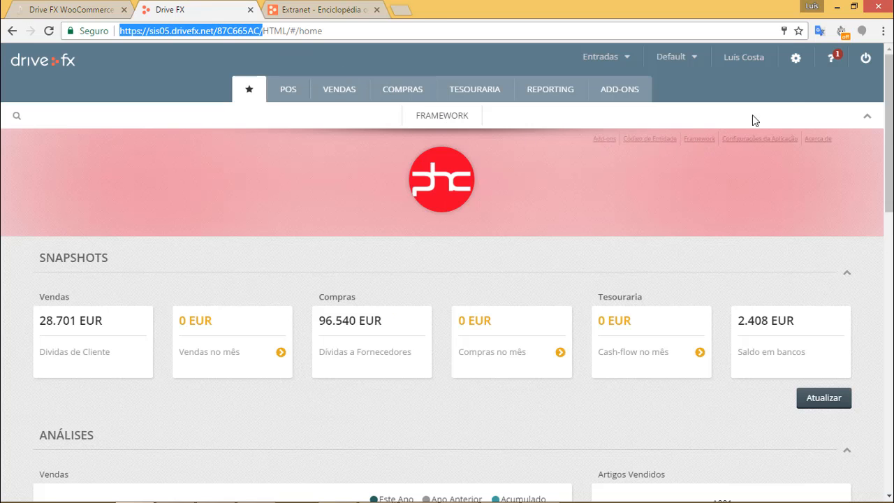
Open Aplicação > Acerca de and select the database name Empresa007612.
left_click(796, 60)
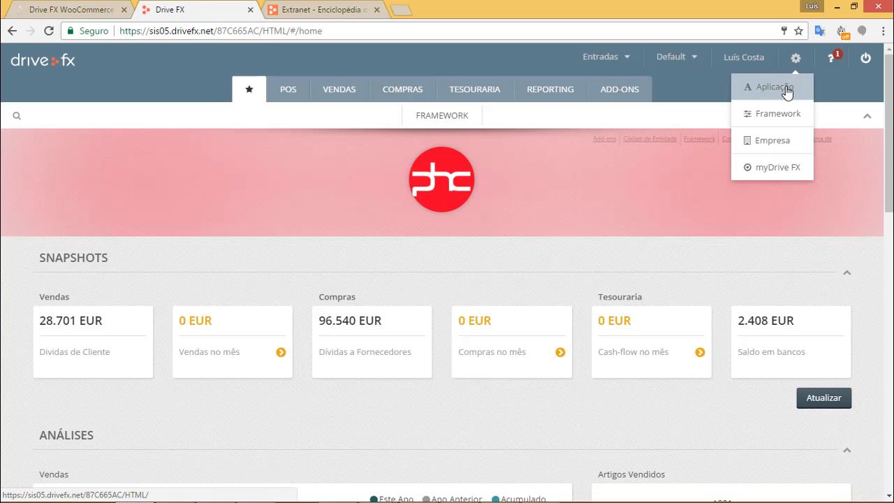
left_click(776, 87)
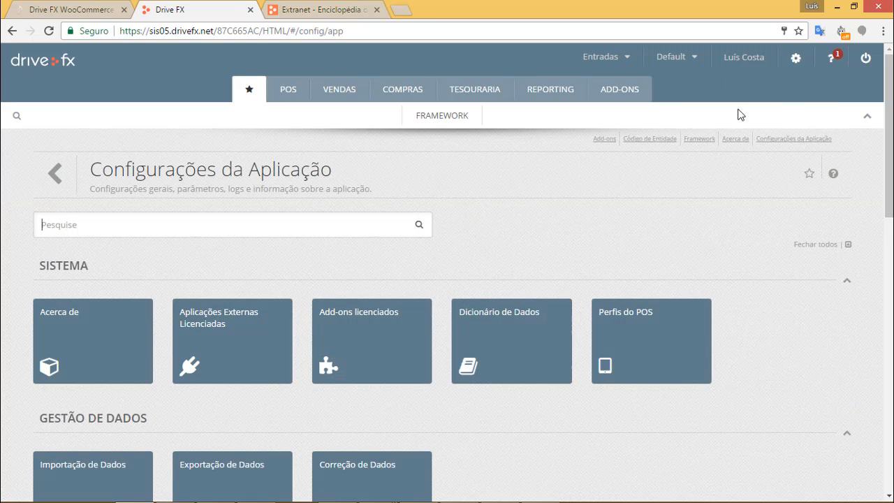
scroll(110, 328, "down", 1)
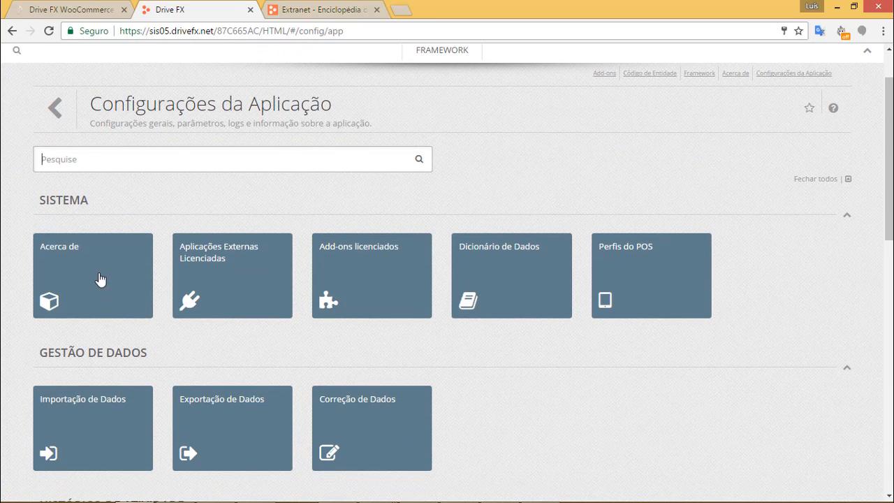
scroll(102, 269, "down", 1)
left_click(111, 255)
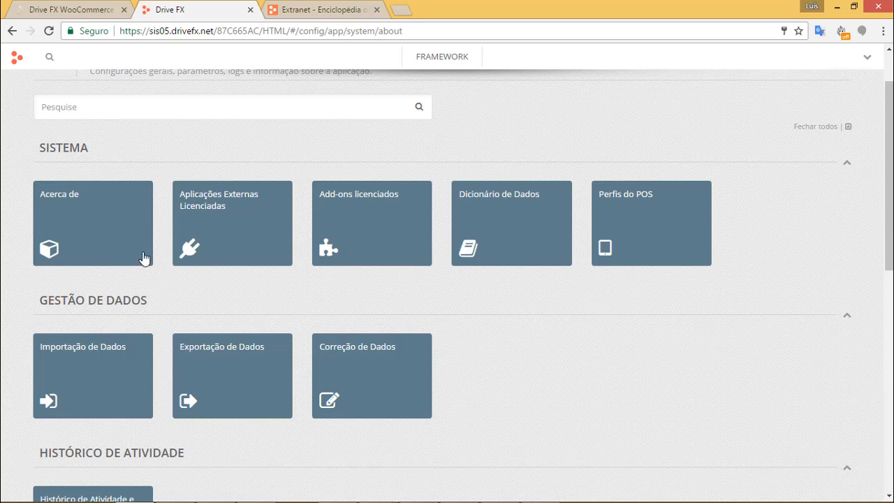
scroll(385, 253, "down", 6)
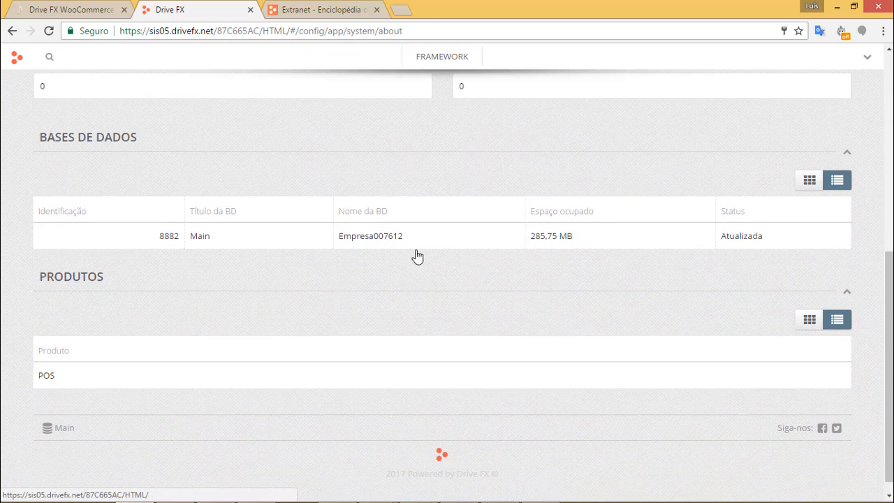
left_click_drag(411, 241, 338, 237)
key("ctrl+c")
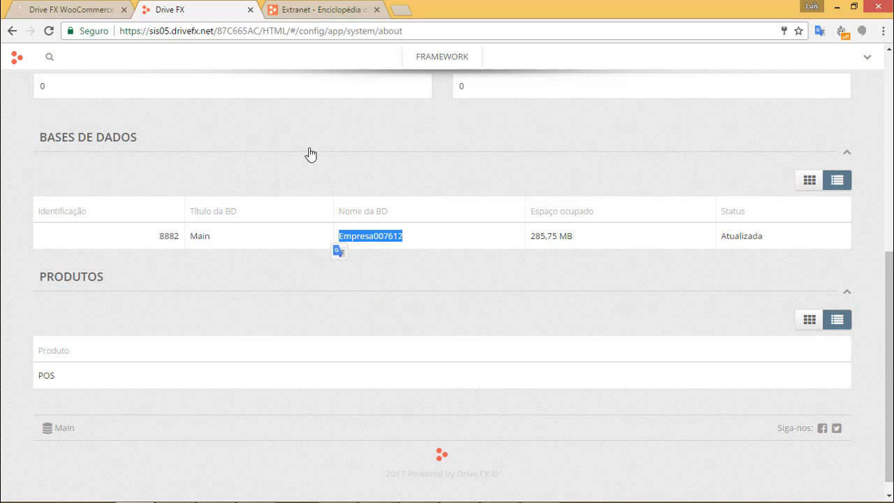
Paste Empresa007612 as the Database Name and save the Drive FX settings.
left_click(80, 11)
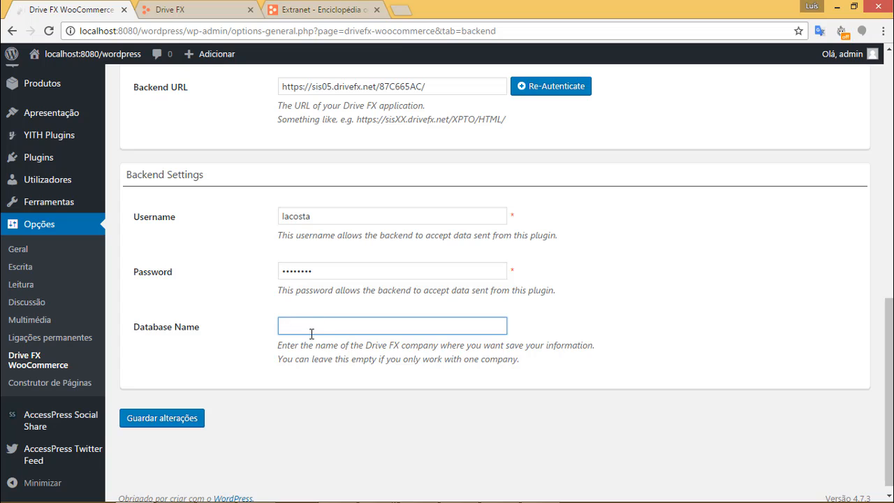
key("ctrl+v")
left_click(246, 356)
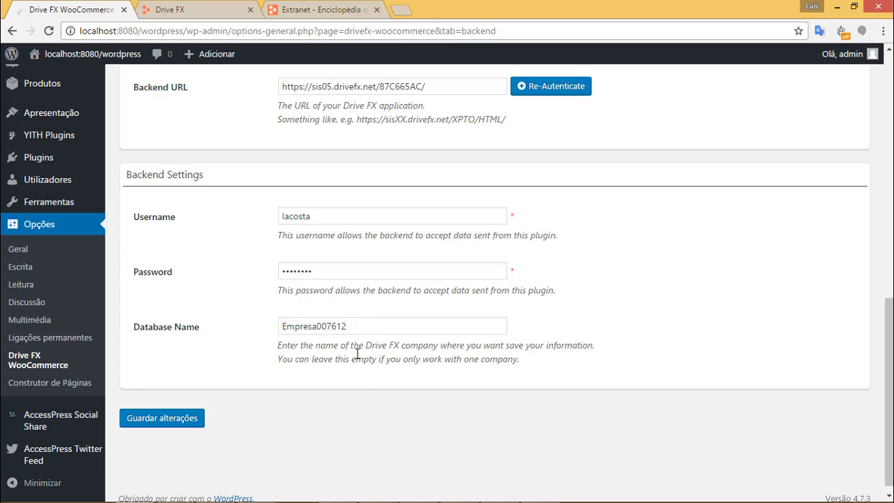
left_click(177, 424)
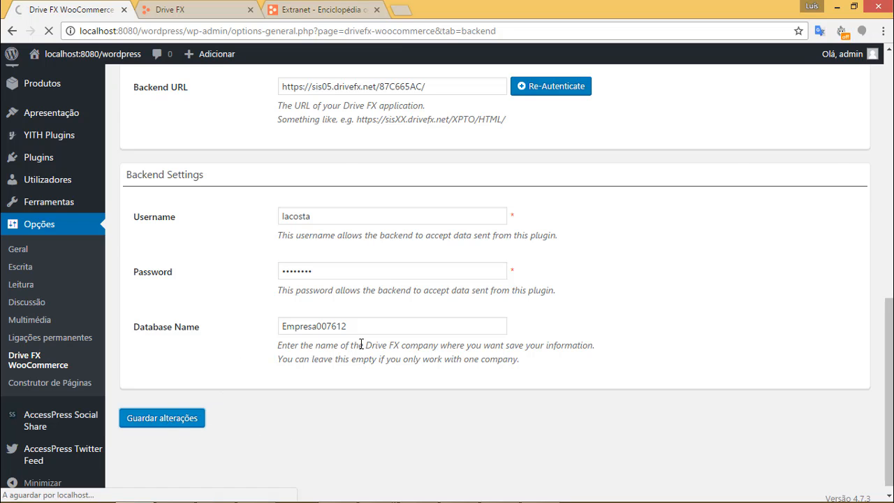
scroll(531, 265, "down", 10)
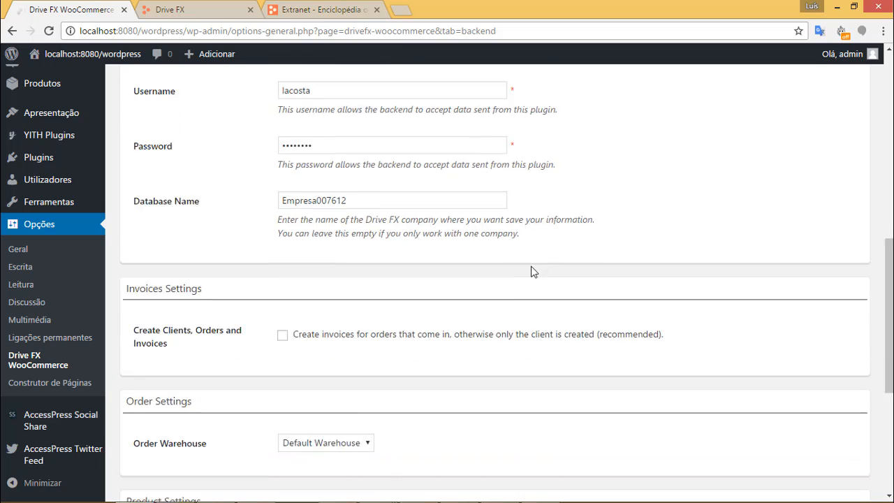
scroll(532, 271, "down", 2)
left_click_drag(889, 300, 889, 328)
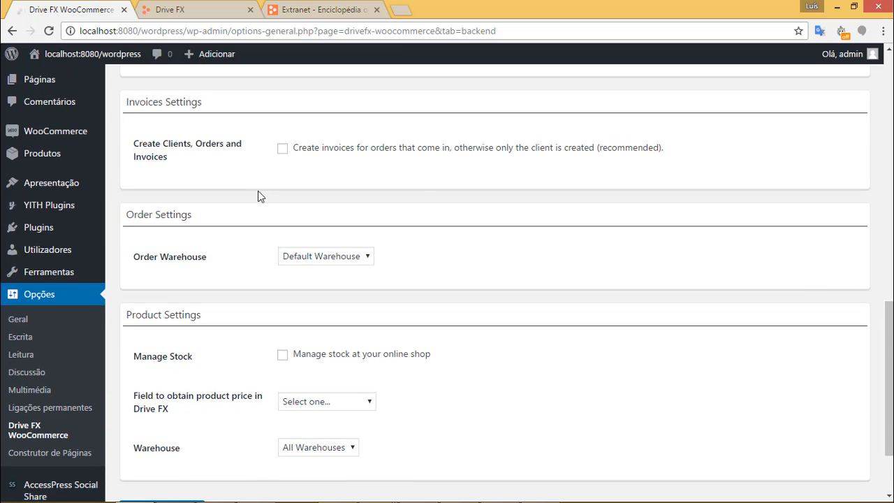
scroll(258, 196, "down", 1)
left_click_drag(175, 149, 194, 148)
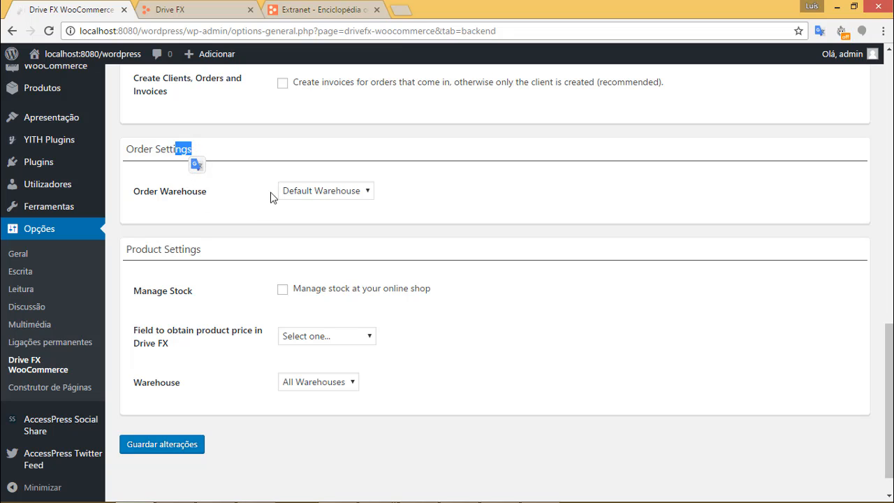
left_click_drag(135, 250, 188, 251)
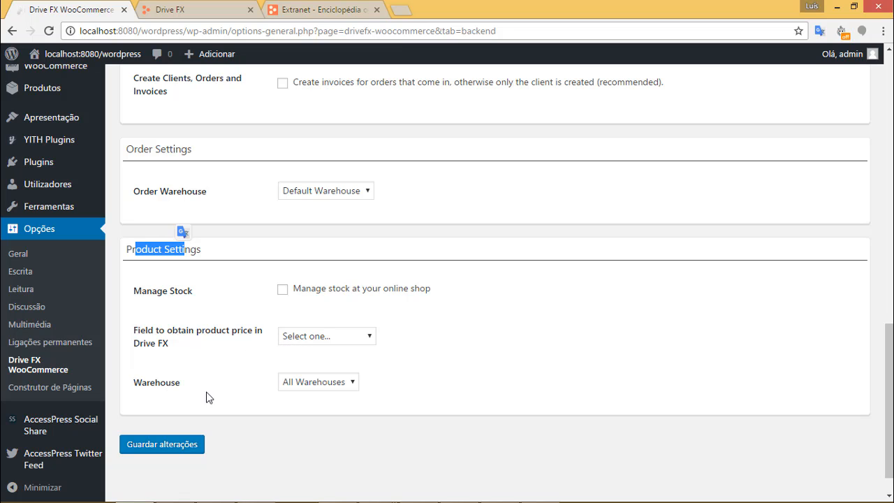
scroll(253, 343, "up", 4)
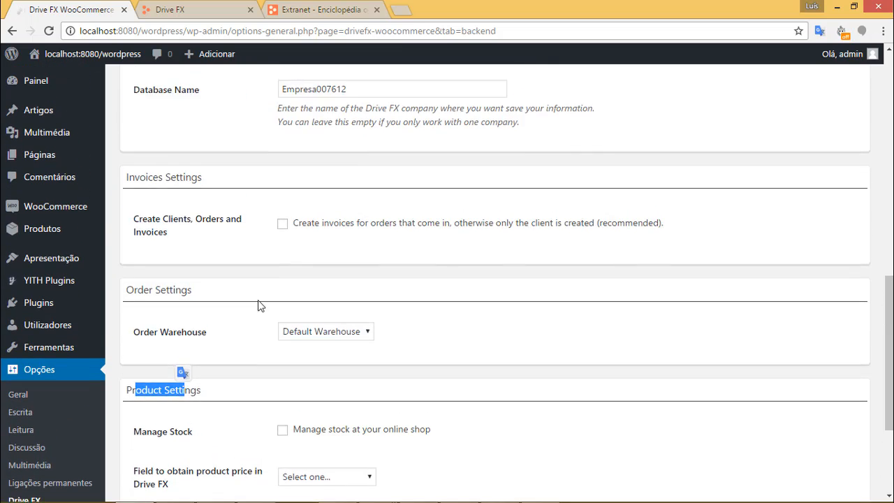
scroll(259, 301, "down", 1)
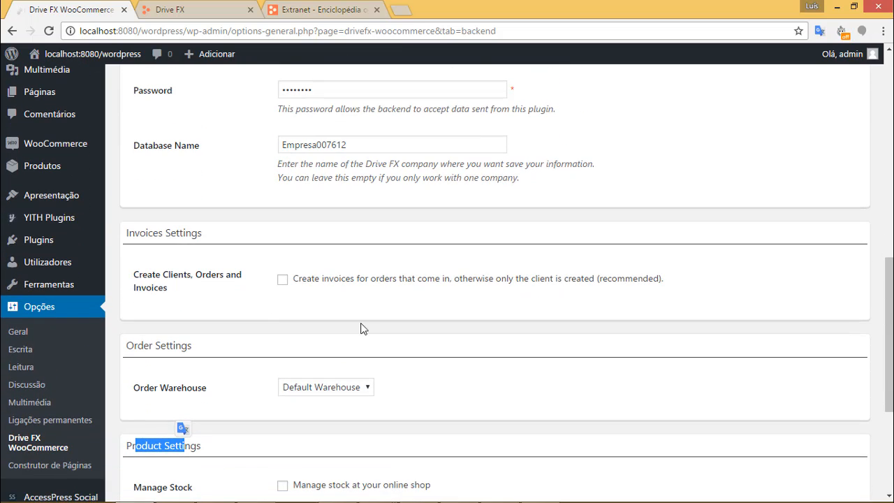
Enable invoice creation for incoming orders, keeping Default Warehouse as the order warehouse.
left_click(286, 285)
scroll(492, 377, "down", 2)
left_click(362, 257)
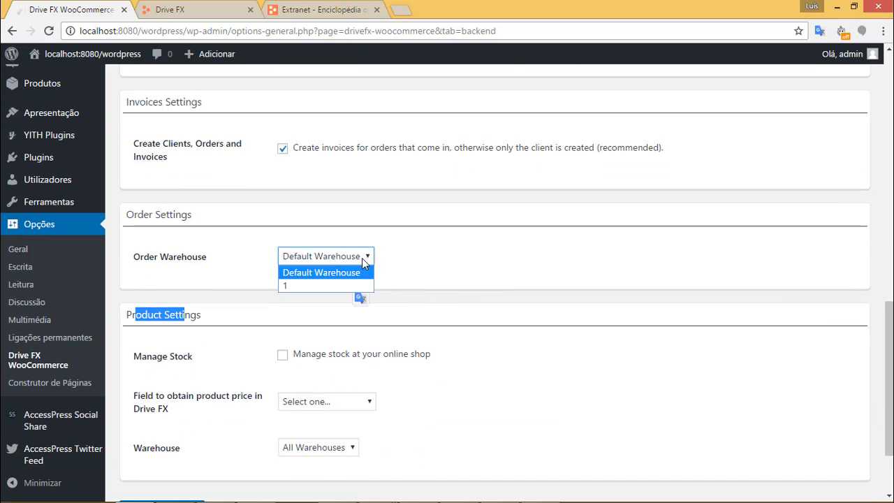
left_click(362, 261)
left_click(362, 259)
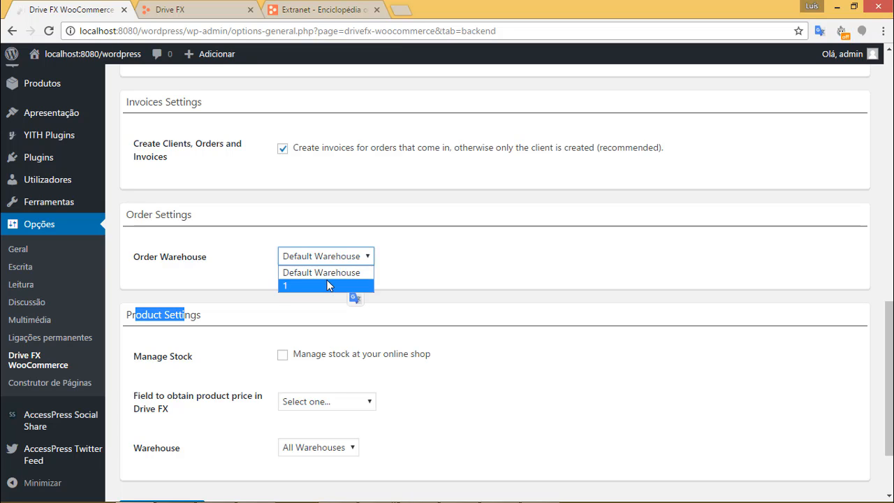
left_click(332, 272)
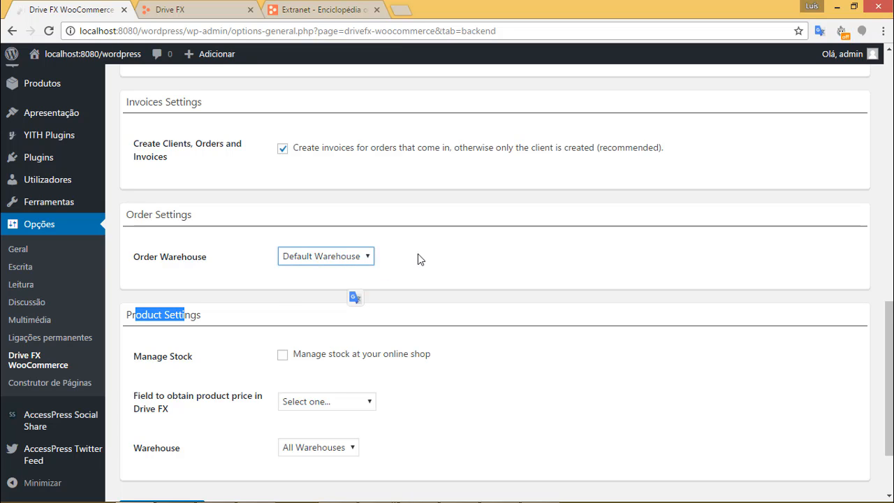
scroll(429, 251, "down", 1)
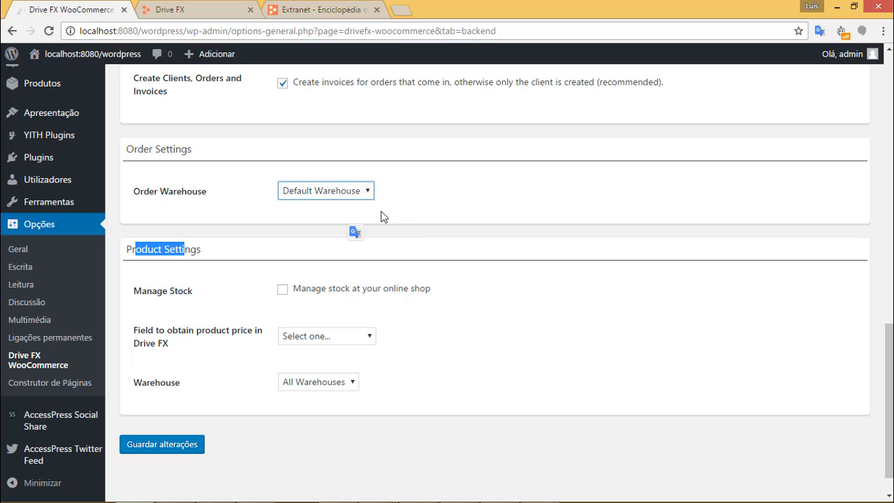
Turn on Manage Stock, price products from Retail price 1 (epv1), and keep All Warehouses.
left_click(283, 297)
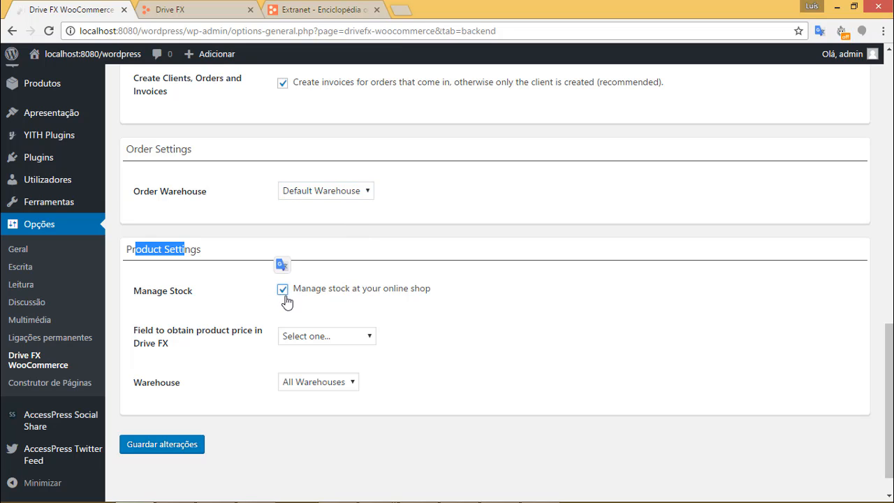
left_click(368, 336)
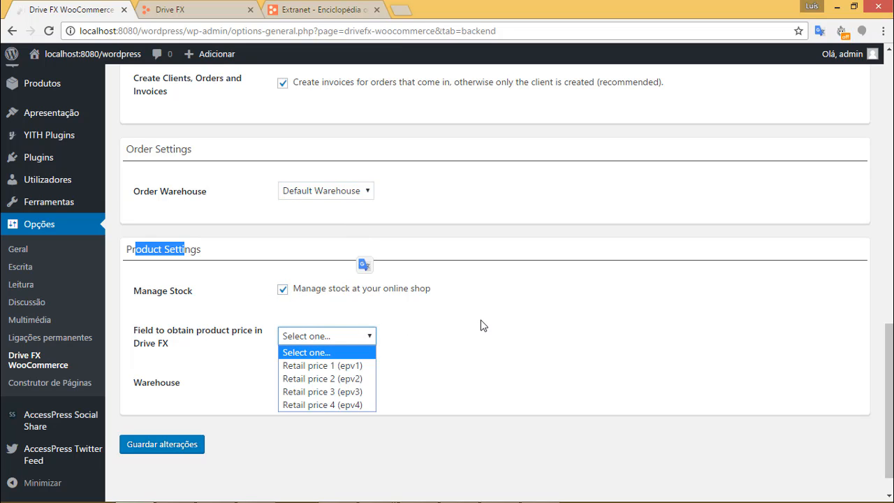
scroll(482, 323, "down", 1)
left_click(368, 308)
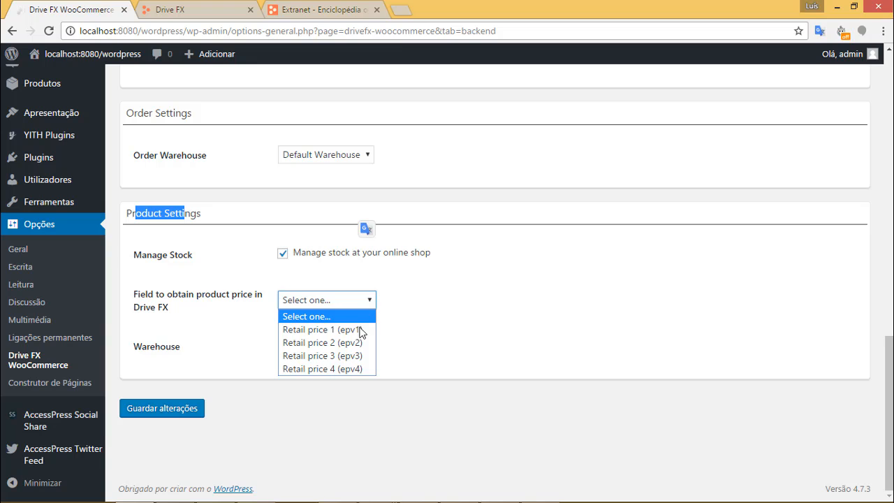
left_click(326, 334)
left_click(452, 340)
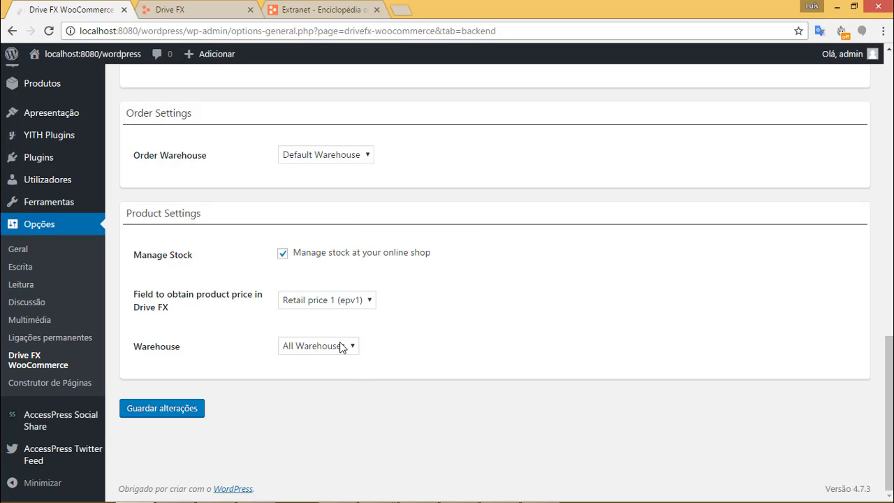
left_click(340, 347)
left_click(326, 362)
Save the Drive FX settings and review the reloaded invoice options.
left_click(161, 414)
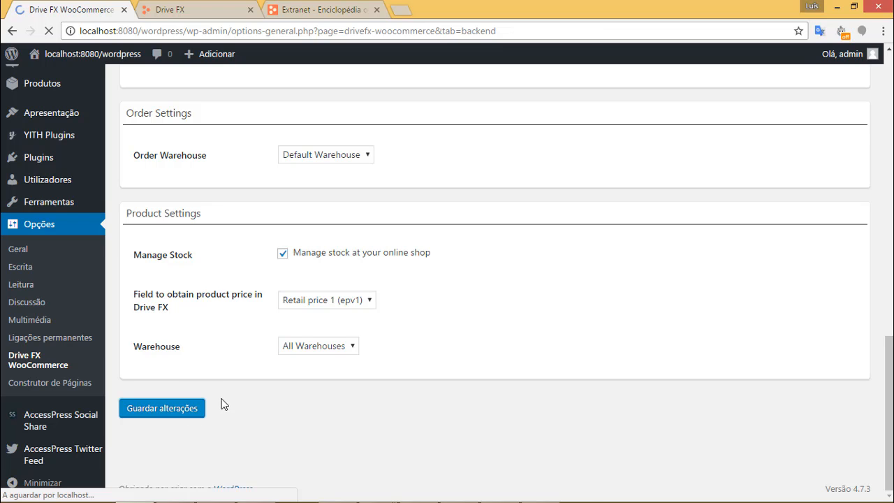
scroll(299, 322, "down", 10)
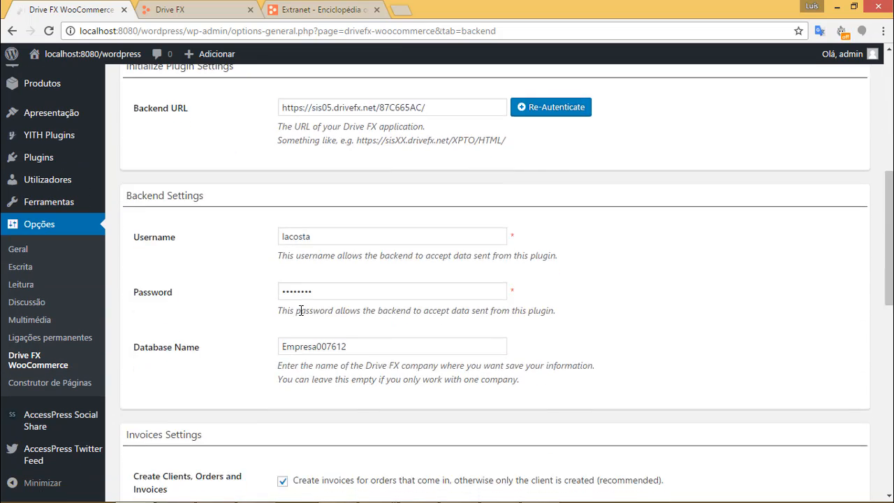
scroll(314, 318, "down", 1)
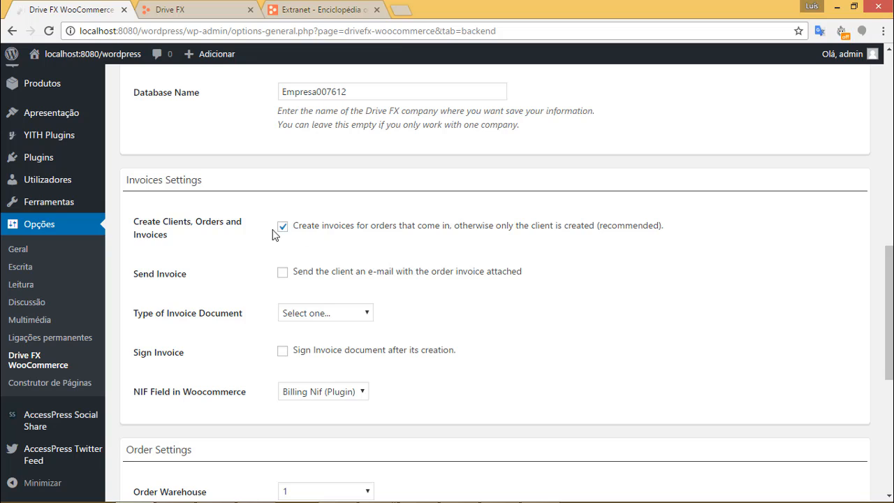
left_click_drag(299, 225, 426, 226)
left_click(692, 307)
scroll(667, 306, "down", 1)
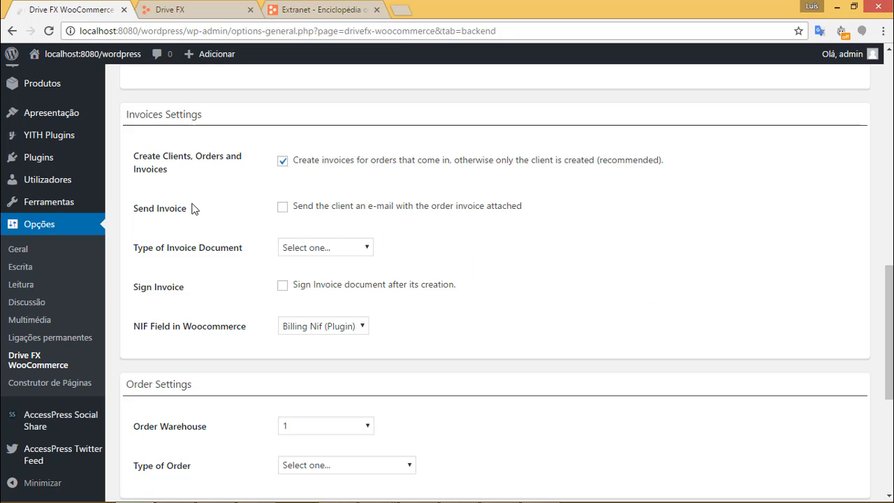
Turn on Send Invoice and Sign Invoice, and set the invoice document type to Fatura Simplificada.
left_click_drag(188, 209, 139, 210)
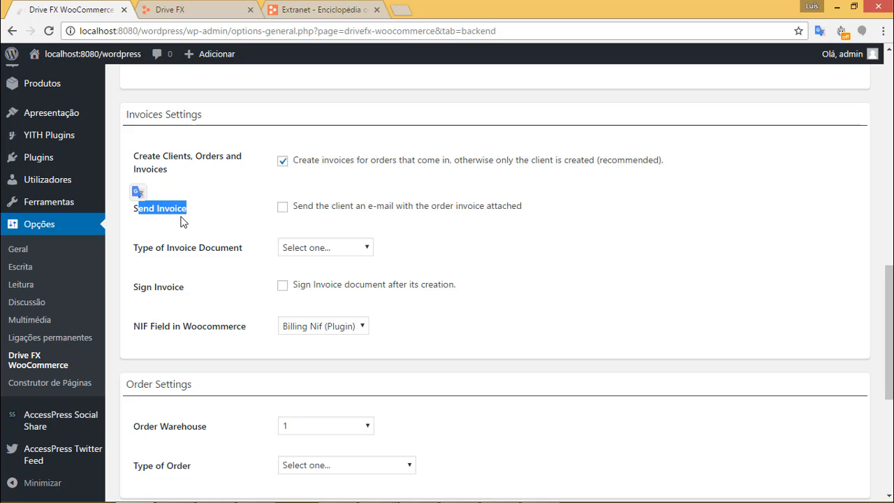
left_click(274, 212)
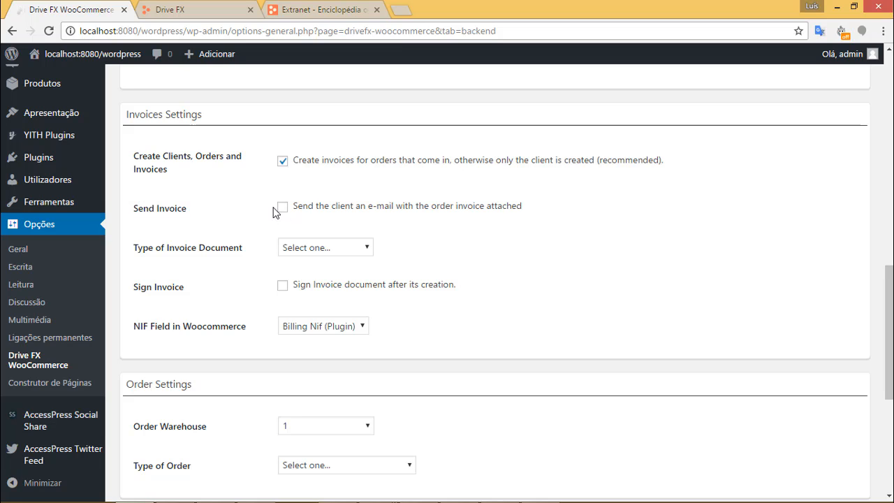
left_click(283, 209)
left_click(312, 248)
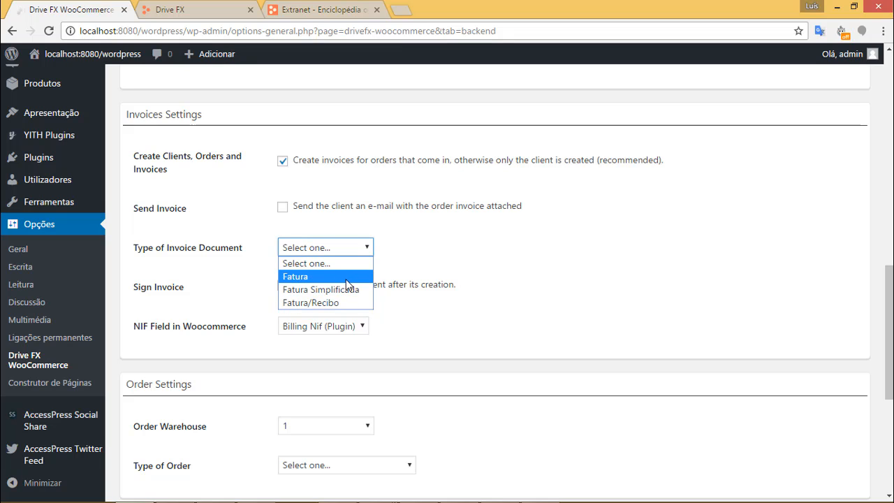
left_click(307, 296)
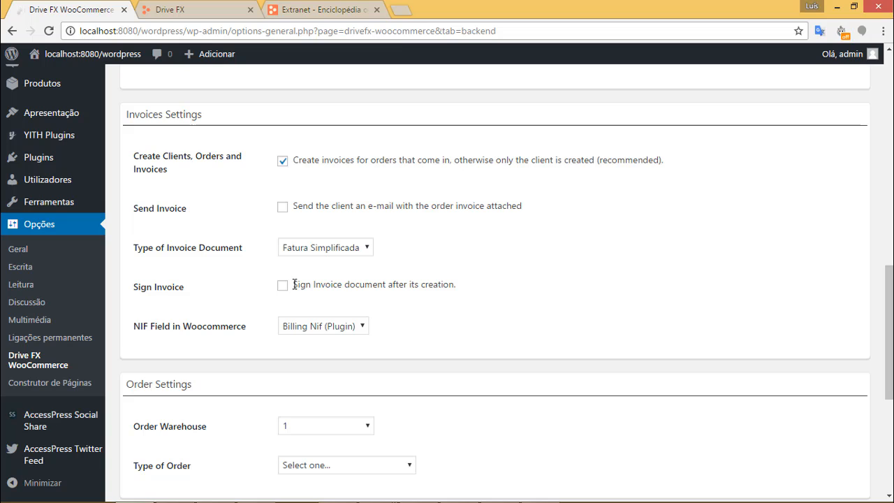
left_click_drag(293, 286, 458, 289)
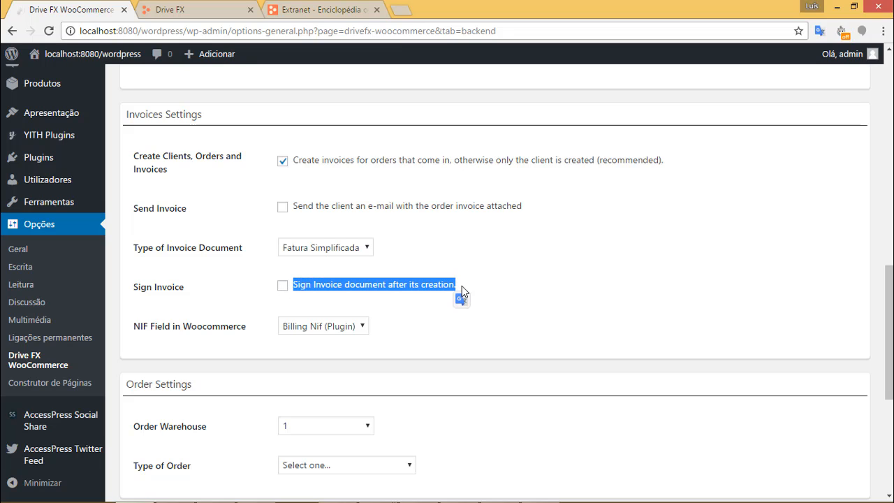
left_click(460, 282)
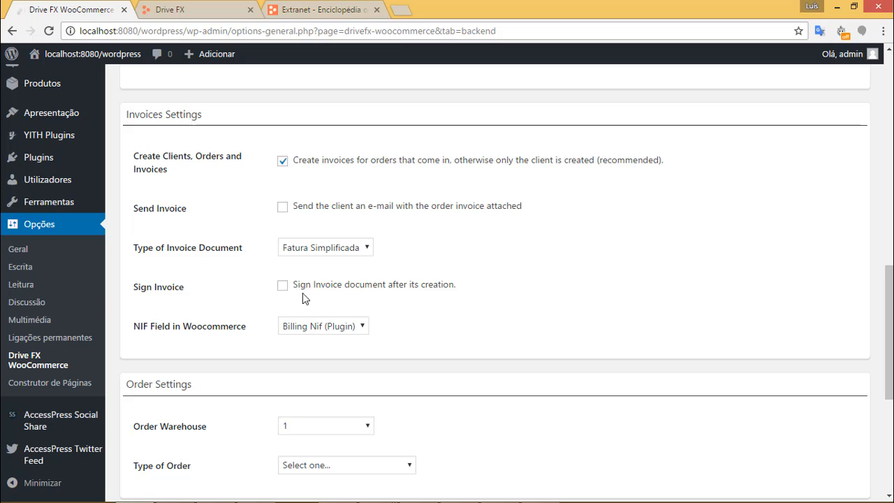
left_click(283, 286)
left_click_drag(336, 205, 440, 207)
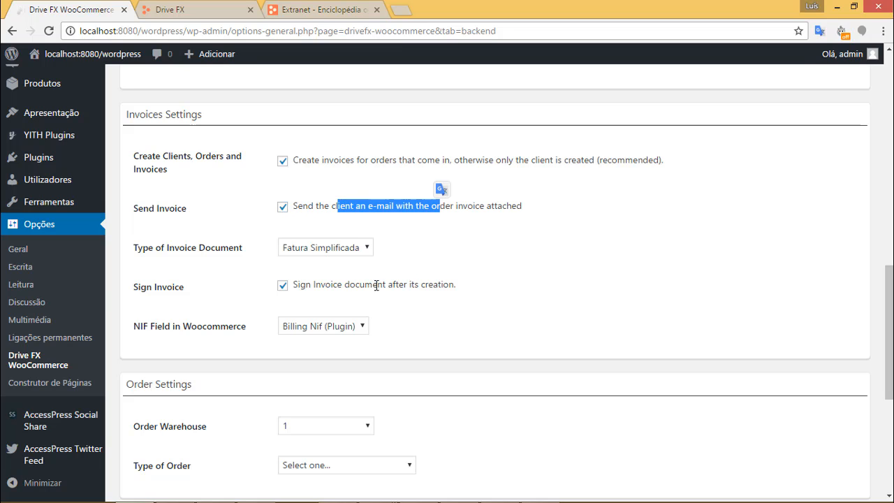
left_click(661, 286)
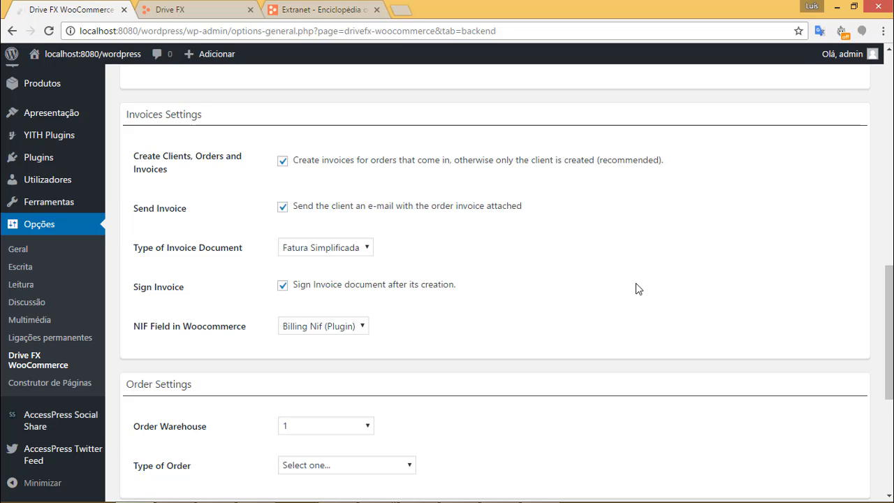
scroll(637, 290, "down", 3)
Change NIF Field in Woocommerce from Billing Nif (Plugin) to Address 2.
scroll(629, 183, "up", 1)
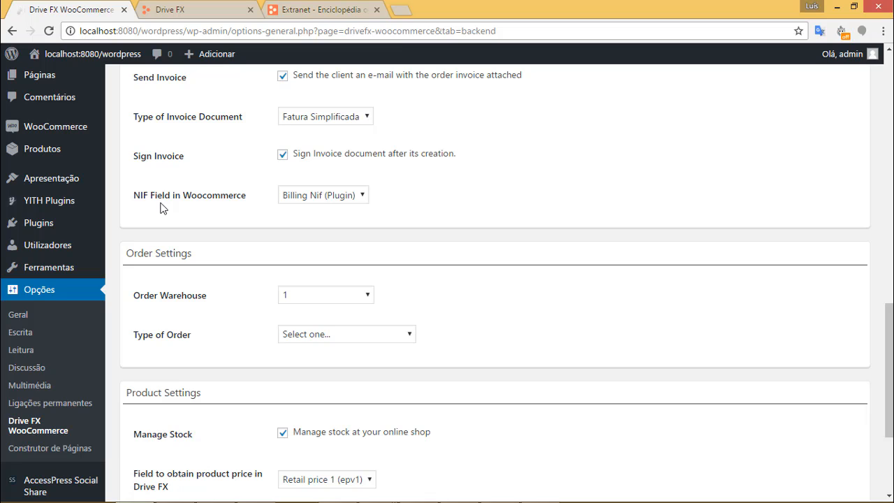
left_click(347, 196)
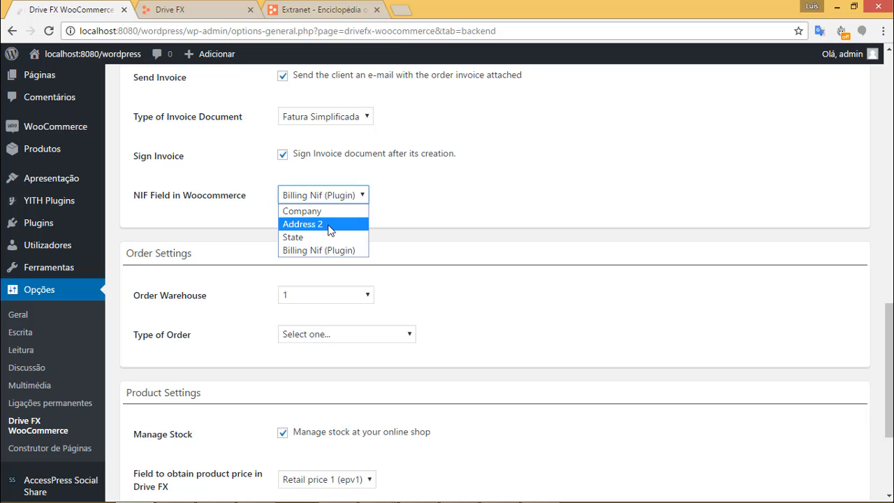
left_click(330, 225)
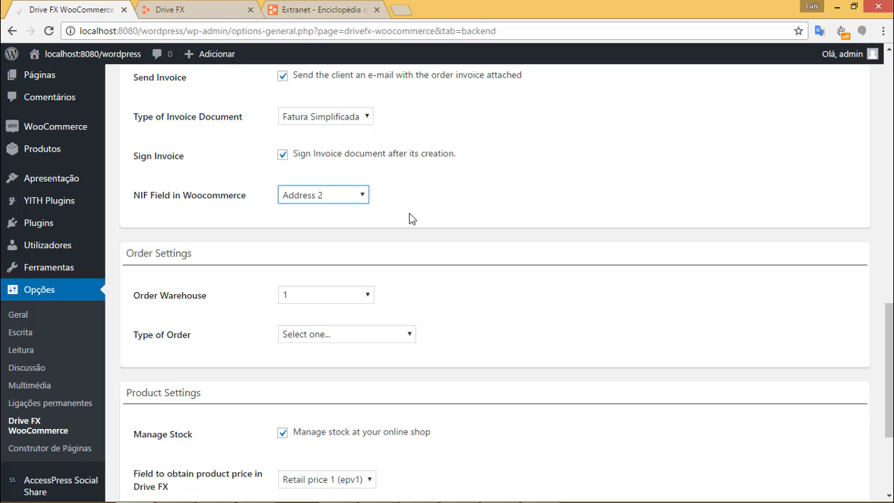
scroll(575, 326, "down", 1)
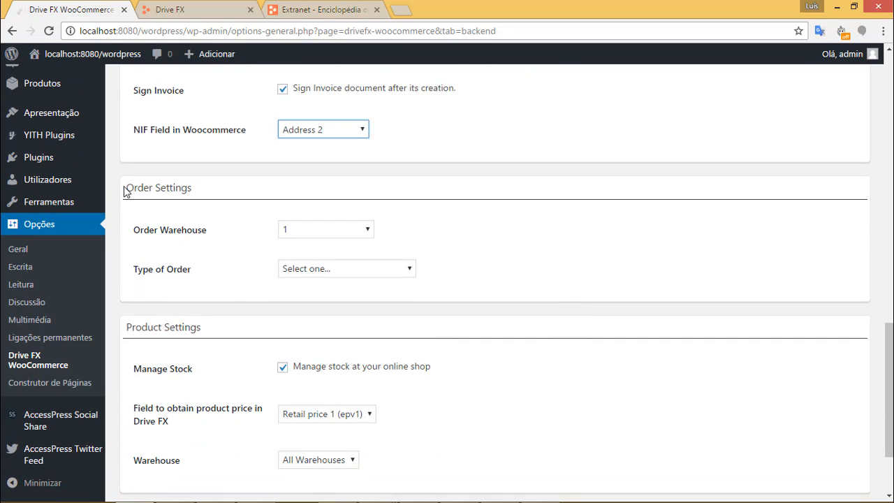
Under Order Settings, choose Encomenda de Cliente as the Type of Order.
left_click_drag(126, 191, 203, 197)
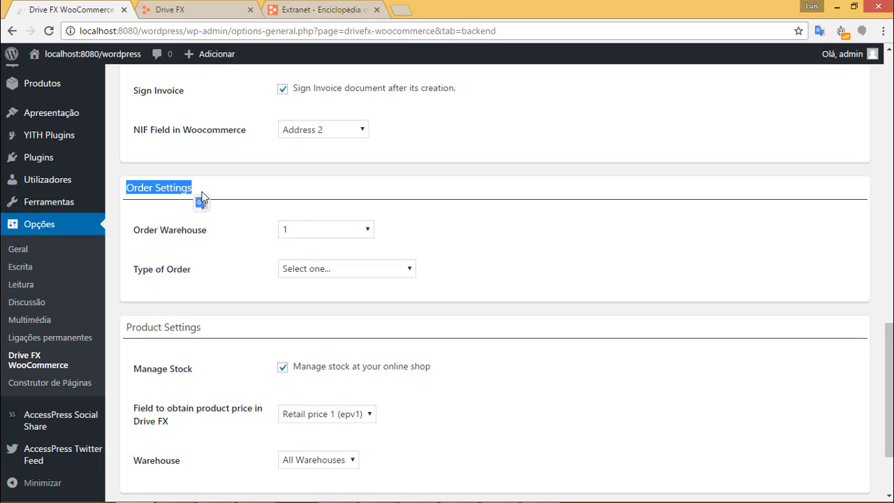
left_click(324, 269)
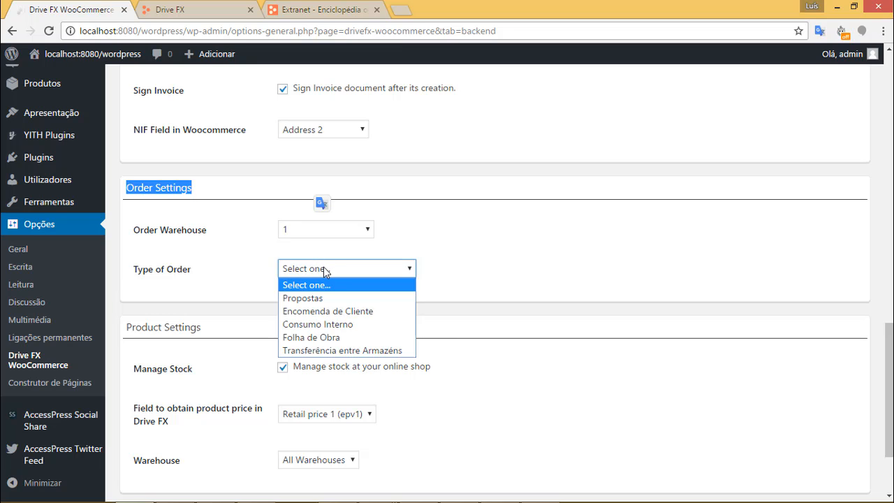
left_click(342, 311)
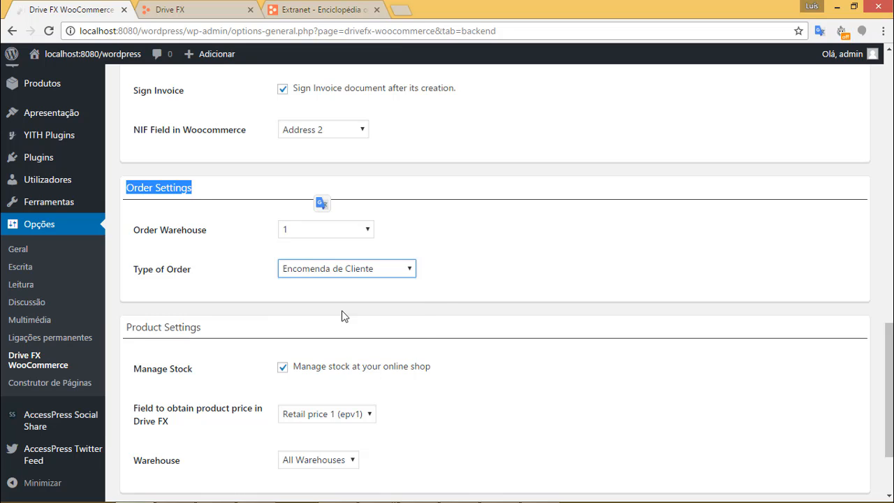
left_click(628, 280)
scroll(619, 265, "down", 3)
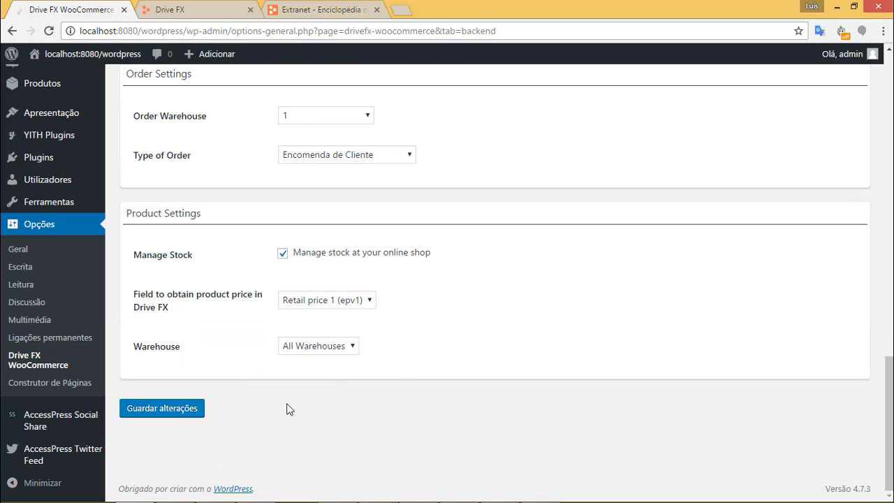
Save the current Drive FX plugin settings and look over the order-status field options.
left_click(189, 409)
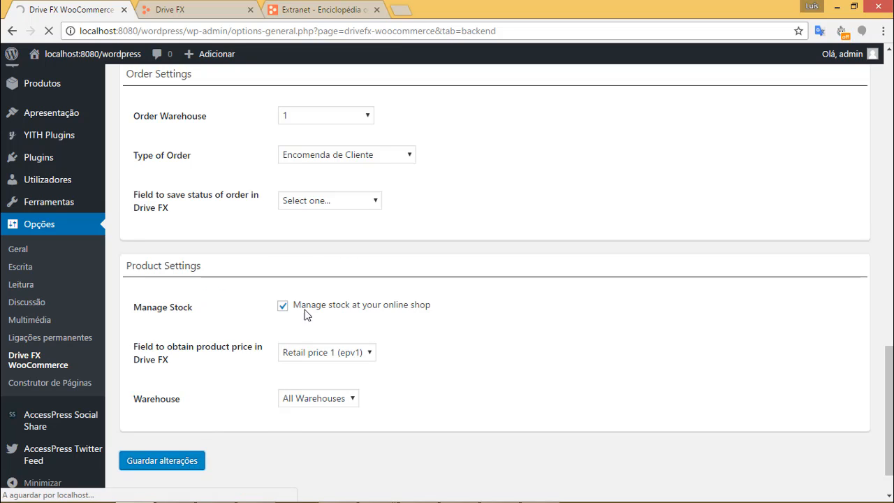
left_click(334, 202)
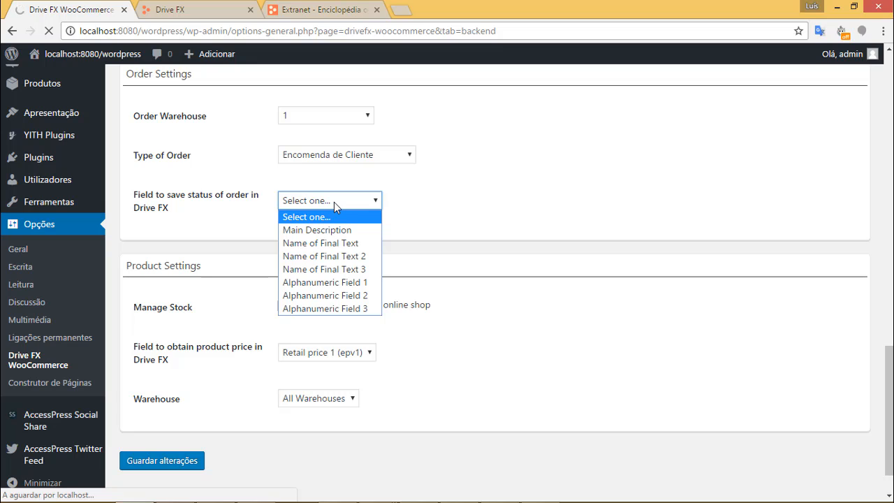
left_click(334, 202)
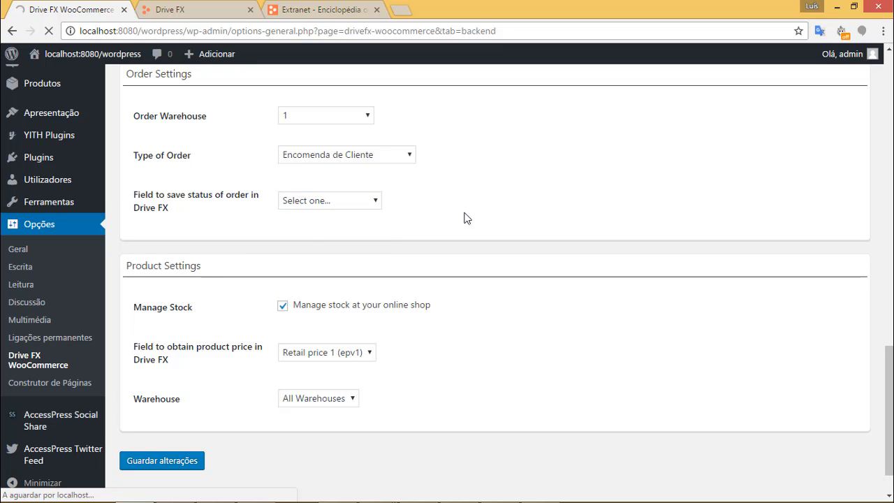
scroll(447, 214, "up", 1)
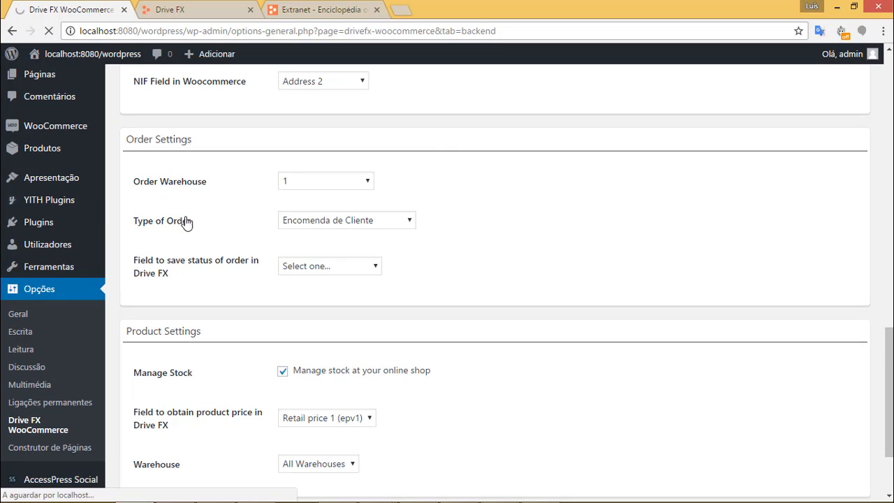
scroll(399, 341, "down", 5)
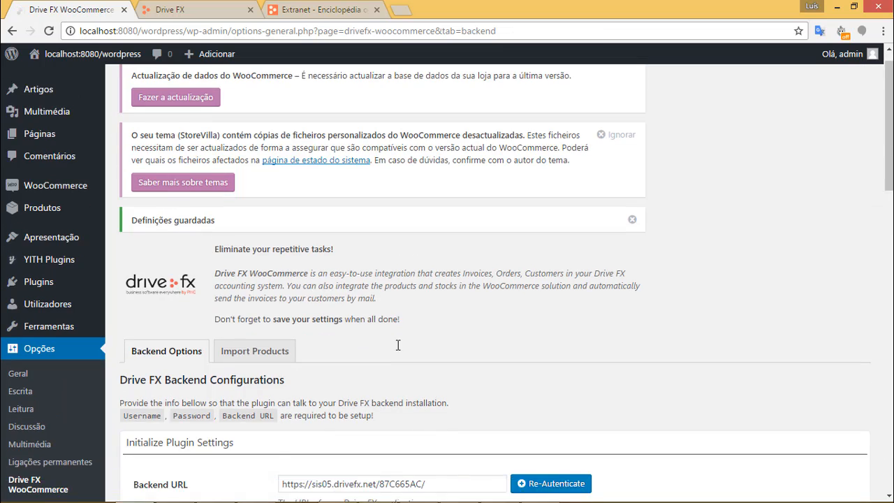
scroll(399, 342, "down", 6)
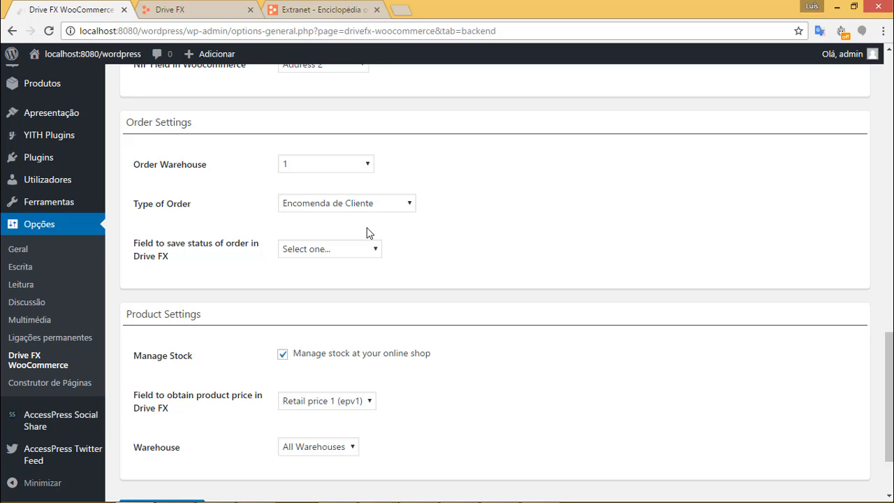
Set 'Field to save status of order in Drive FX' to Main Description and save with Guardar alterações.
left_click(339, 256)
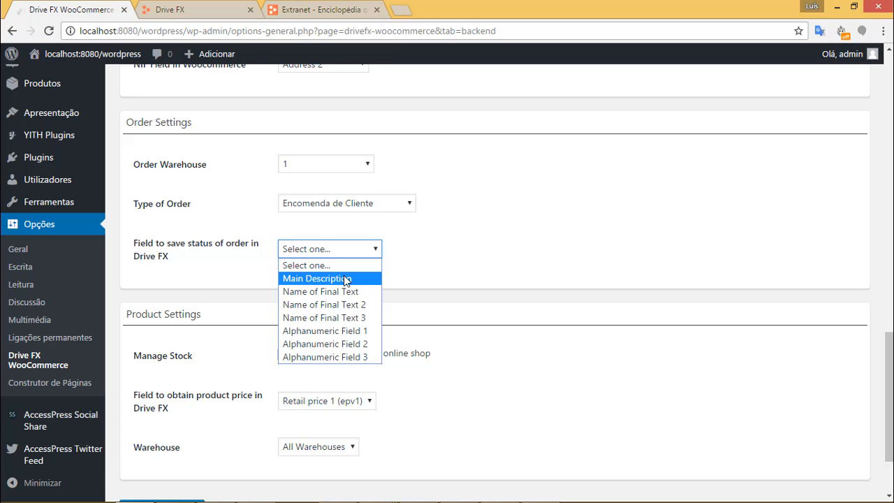
left_click(411, 248)
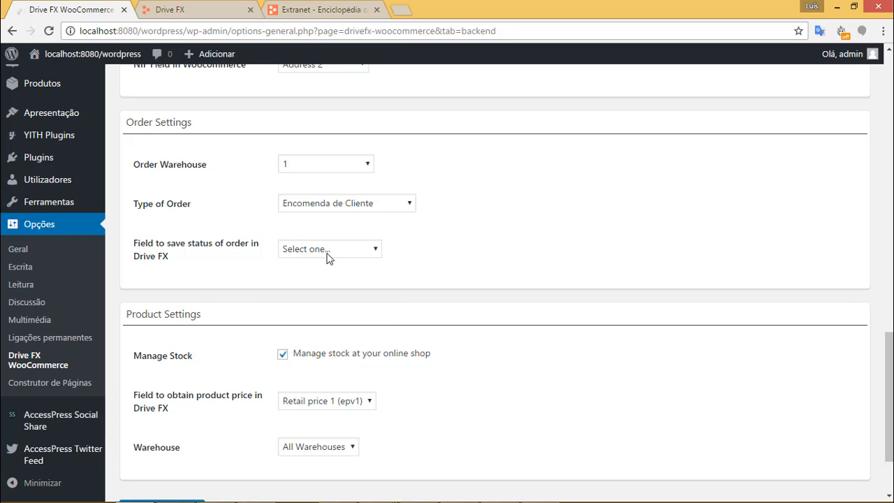
left_click(347, 249)
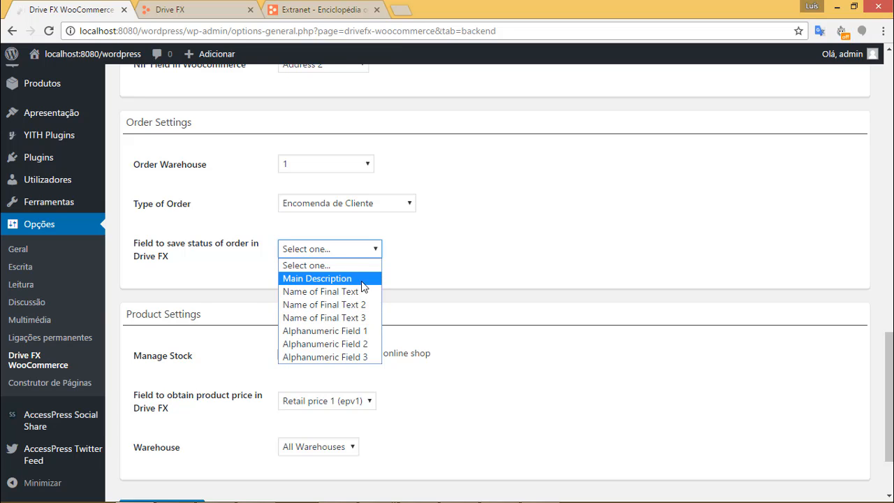
left_click(416, 280)
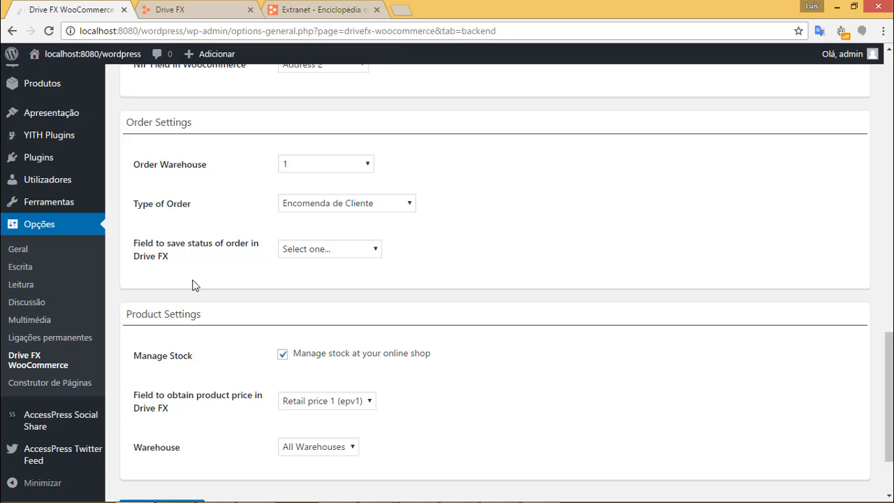
left_click(346, 251)
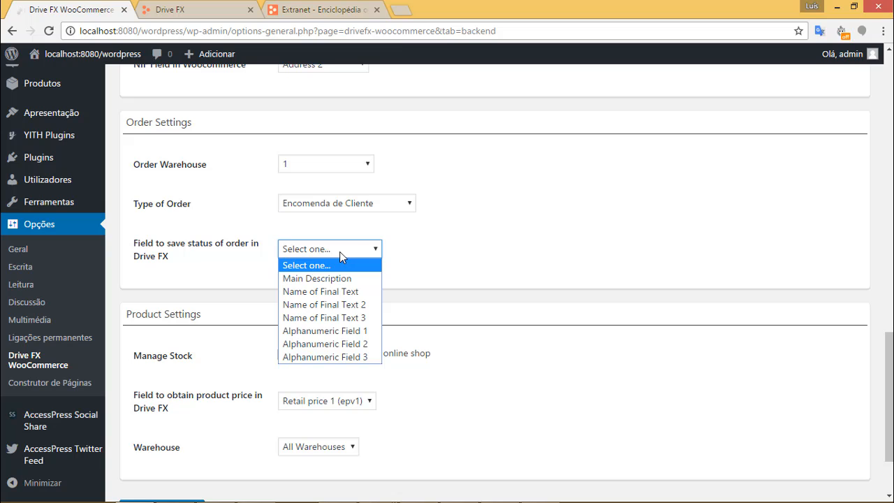
left_click(216, 279)
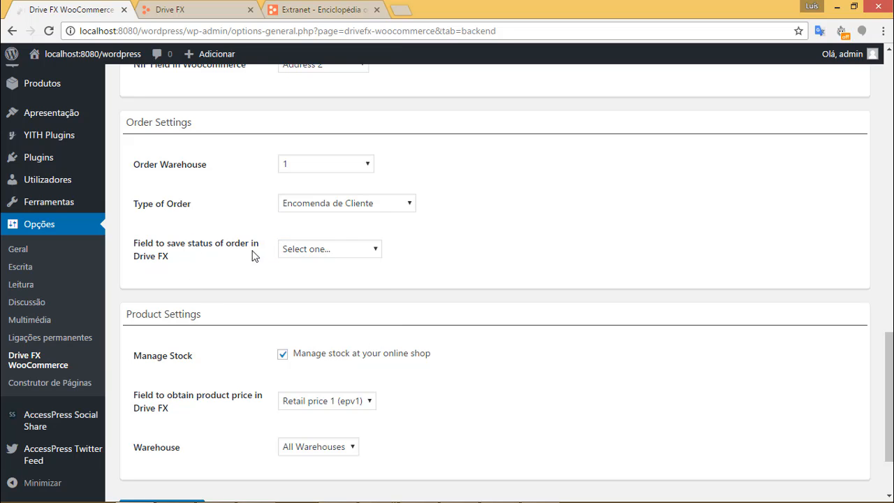
left_click(314, 252)
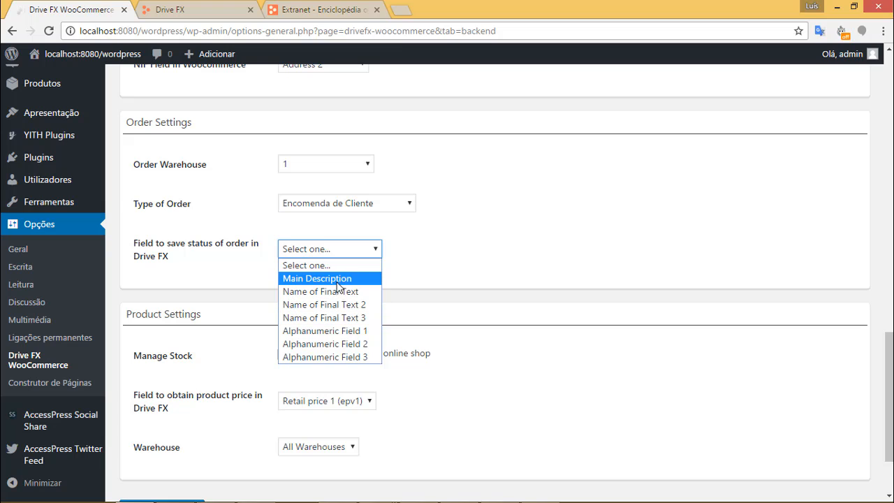
left_click(332, 280)
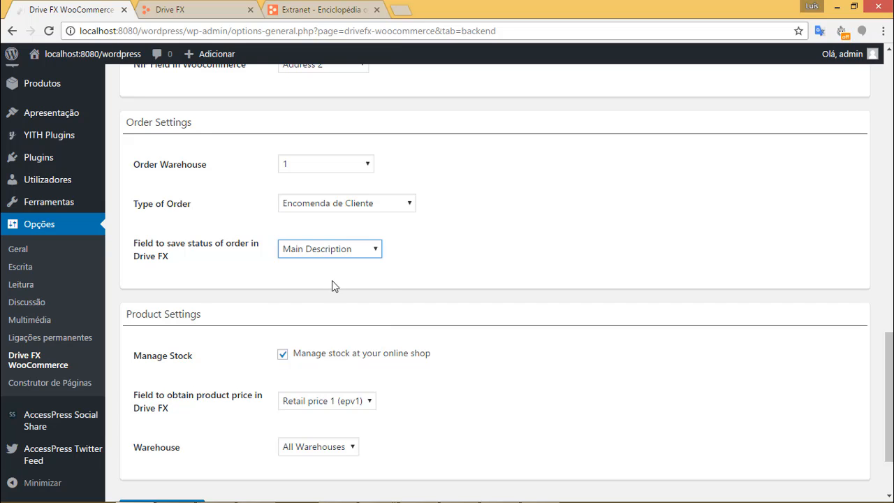
scroll(293, 321, "down", 2)
left_click(187, 409)
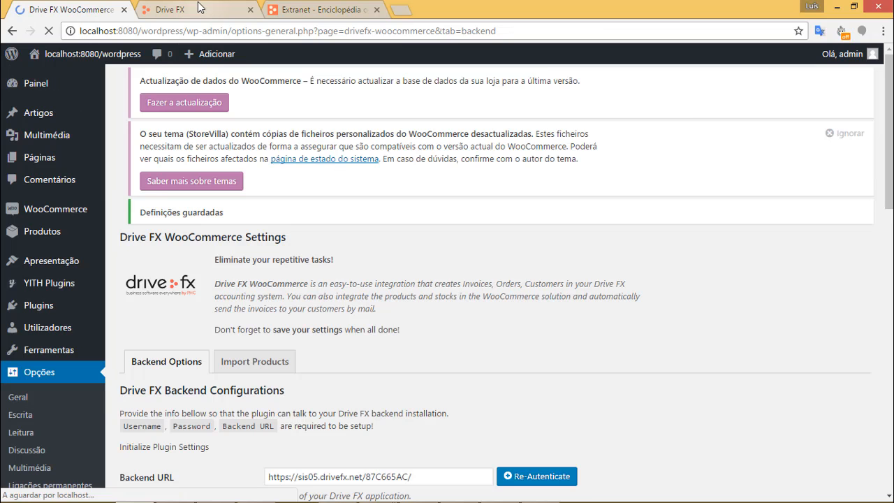
Switch to Drive FX and go to the Empresa configuration page.
left_click(199, 9)
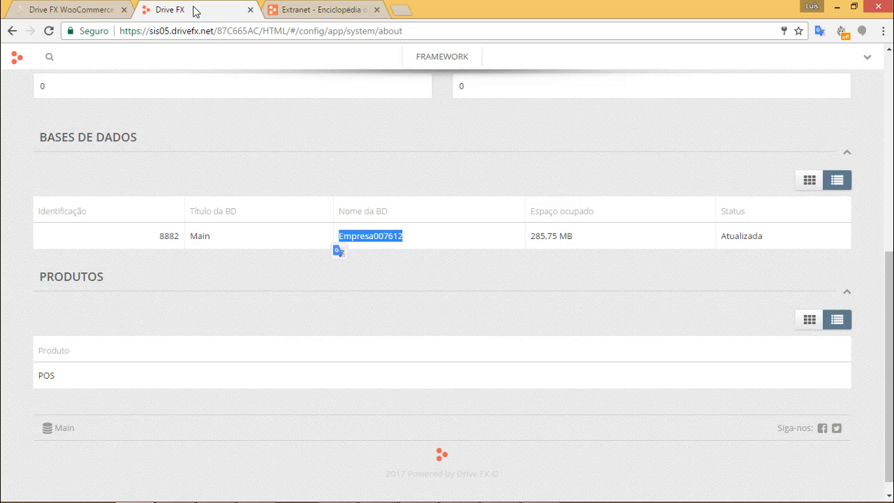
scroll(489, 245, "up", 10)
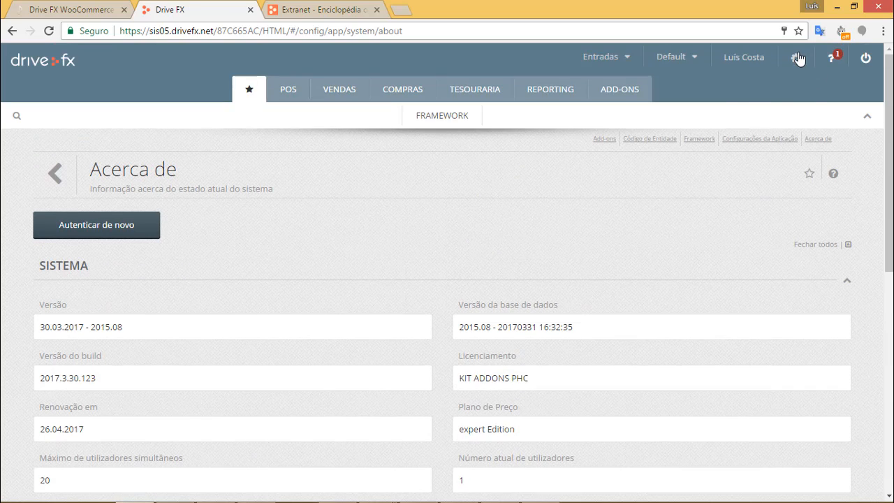
left_click(798, 58)
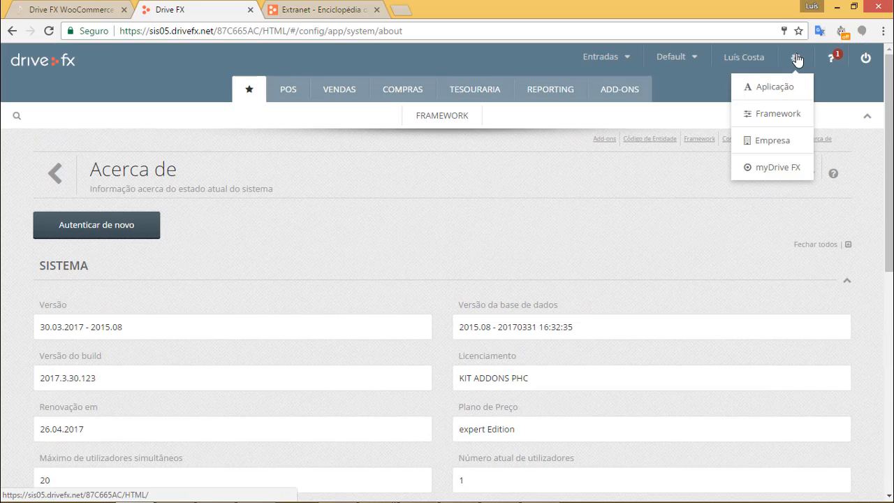
left_click(787, 143)
scroll(450, 244, "down", 2)
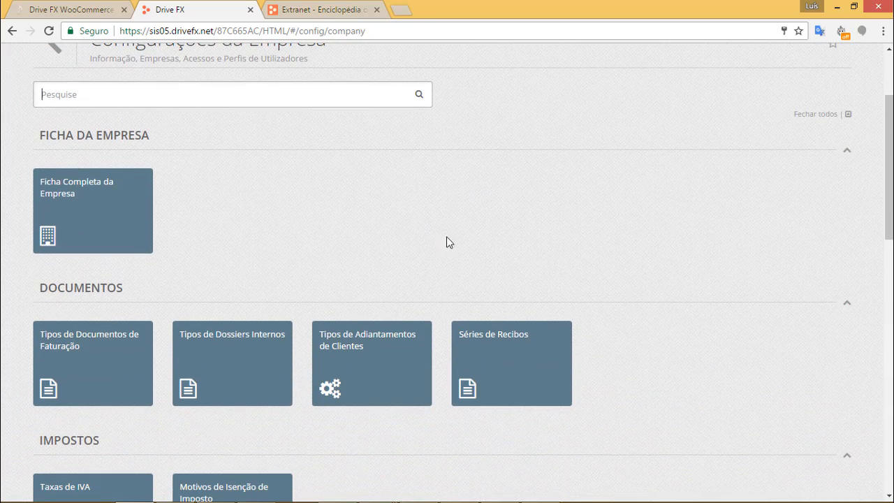
scroll(413, 245, "down", 2)
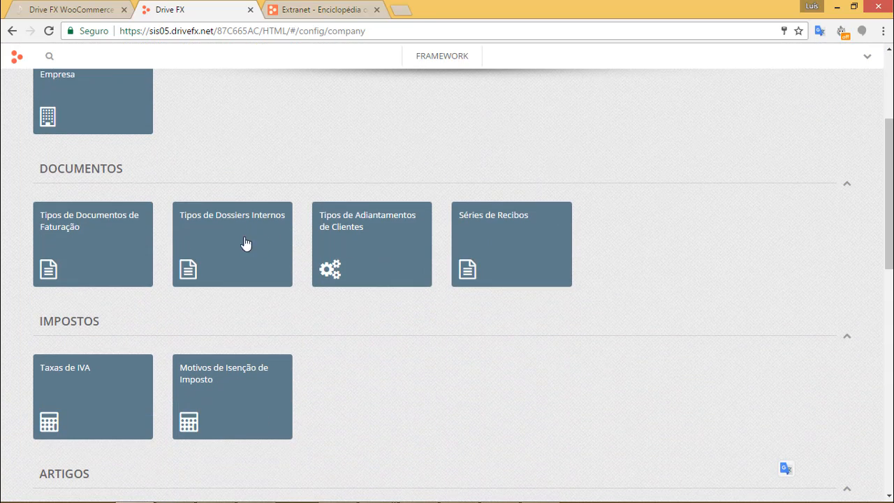
In Tipos de Dossiers Internos, select Encomenda de Cliente and open it for editing.
left_click(249, 241)
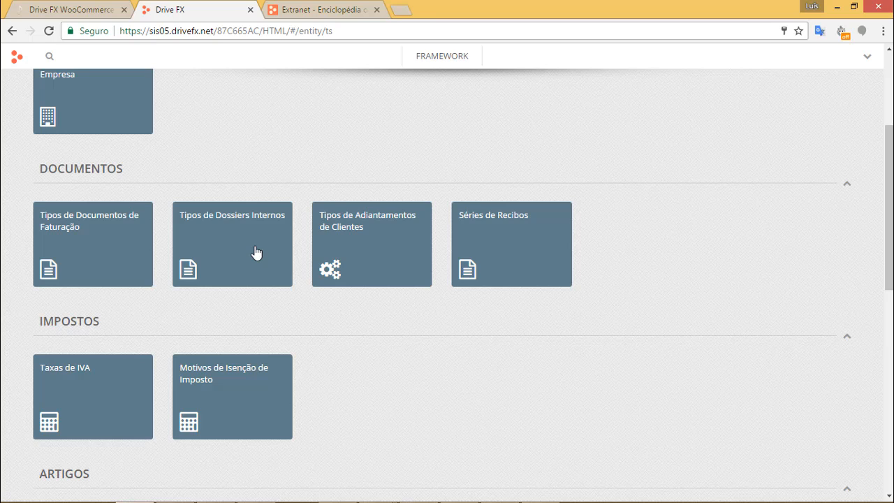
scroll(445, 278, "down", 3)
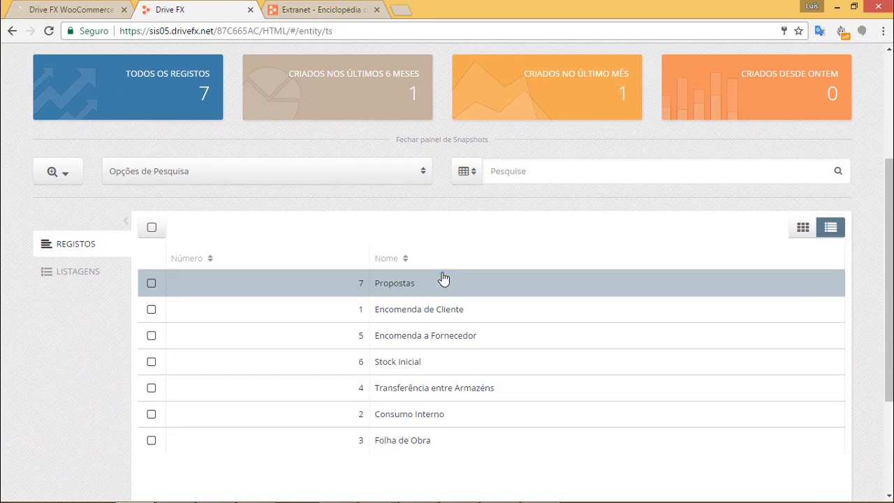
scroll(152, 310, "down", 1)
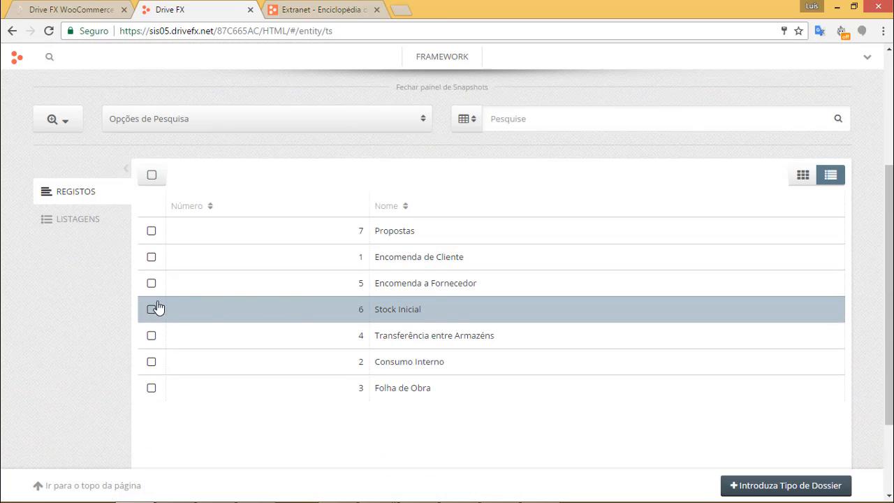
left_click(152, 257)
left_click(184, 179)
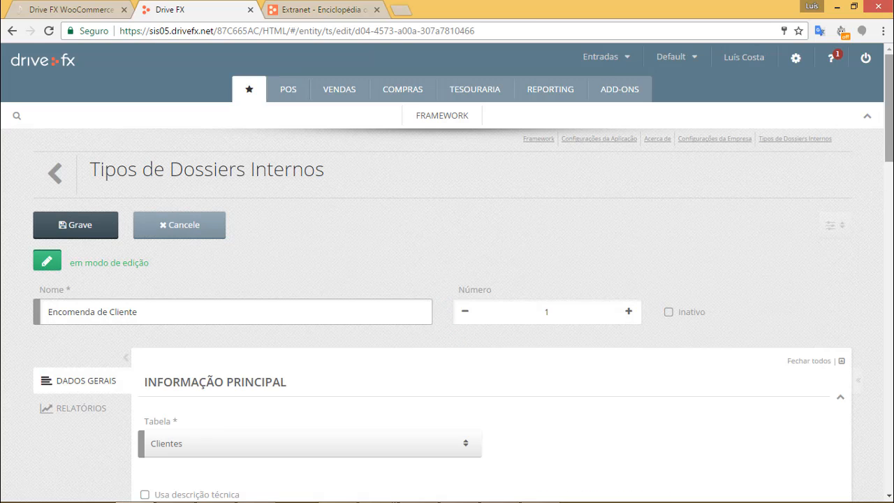
Review the form's Descrição principal (Observações) and Nome do Texto Final (Local de entrega) fields.
scroll(882, 272, "down", 9)
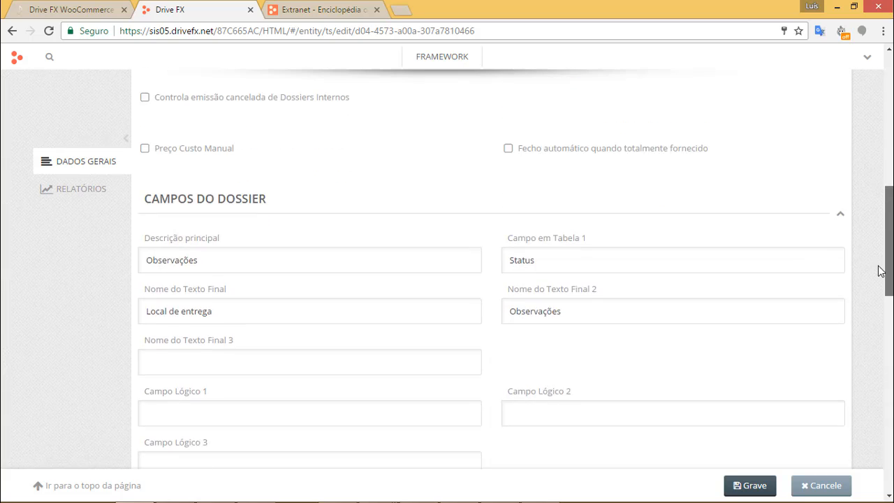
left_click_drag(879, 266, 879, 283)
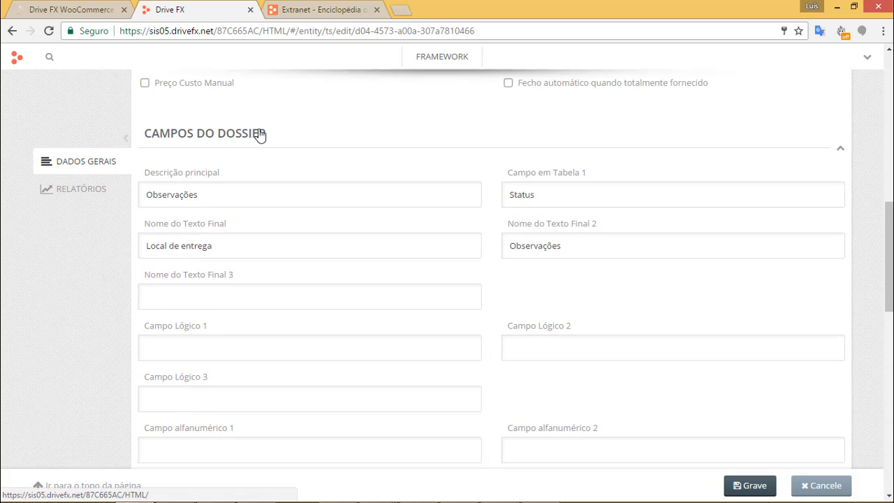
left_click_drag(202, 196, 133, 196)
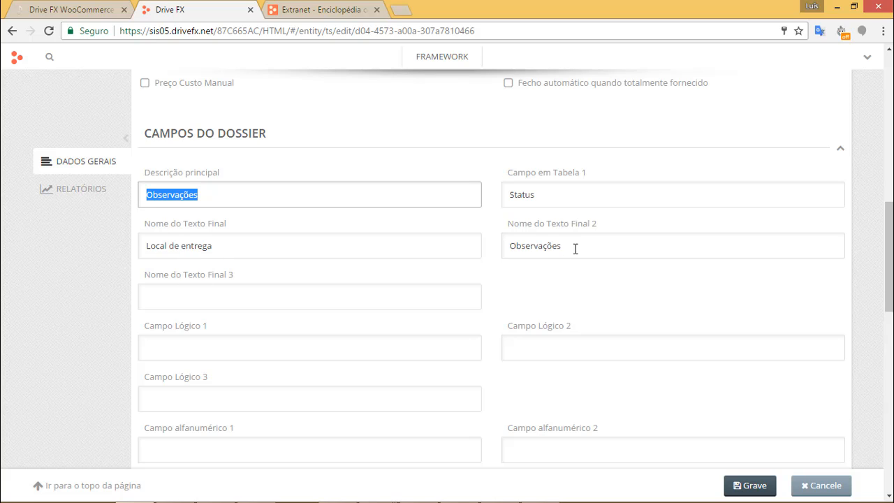
left_click_drag(241, 253, 148, 255)
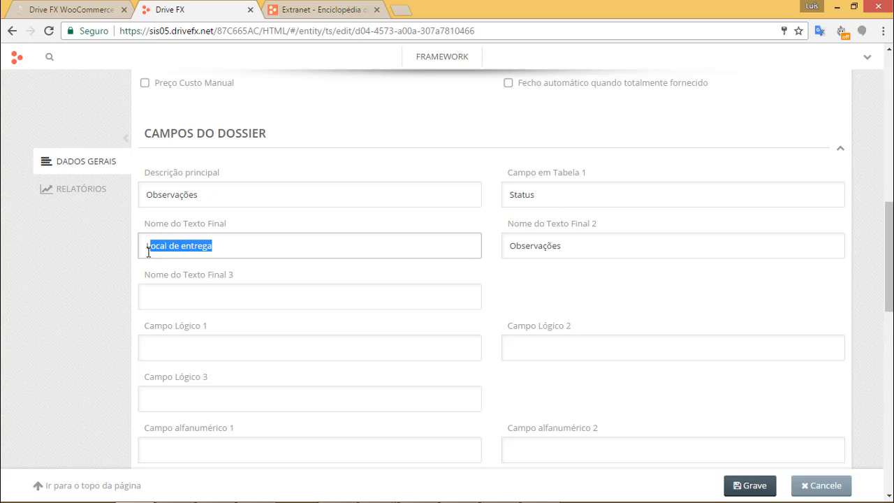
left_click_drag(597, 251, 506, 248)
scroll(361, 300, "down", 2)
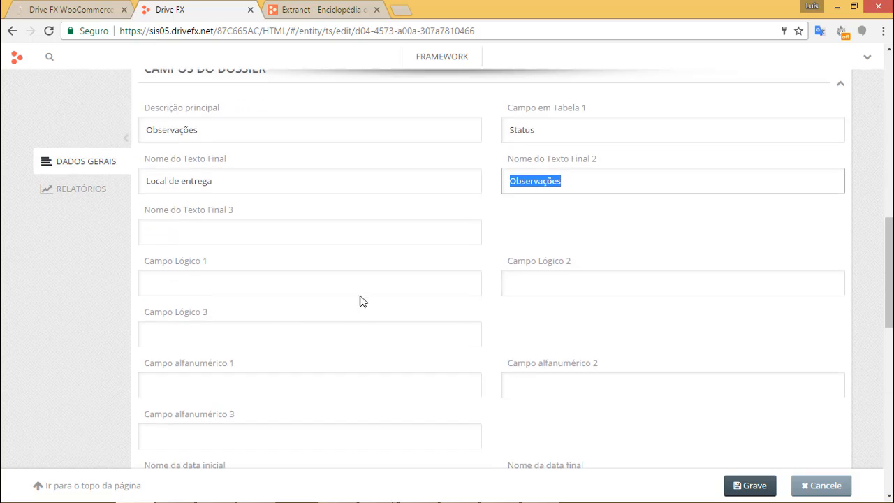
scroll(291, 333, "down", 2)
Inspect Campo alfanumérico 1–3 and compare the form against the WordPress Drive FX settings page.
left_click(217, 254)
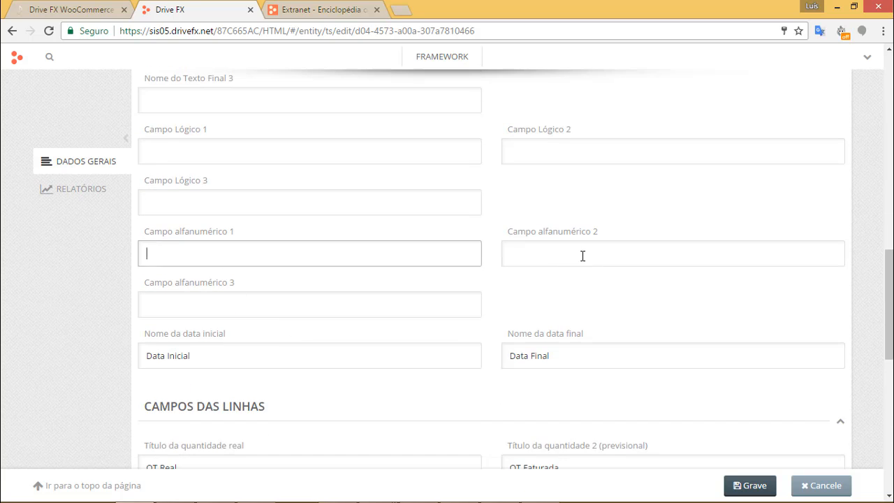
left_click(582, 256)
left_click(416, 314)
left_click(546, 263)
left_click(403, 264)
left_click(400, 298)
left_click(404, 262)
scroll(367, 263, "up", 3)
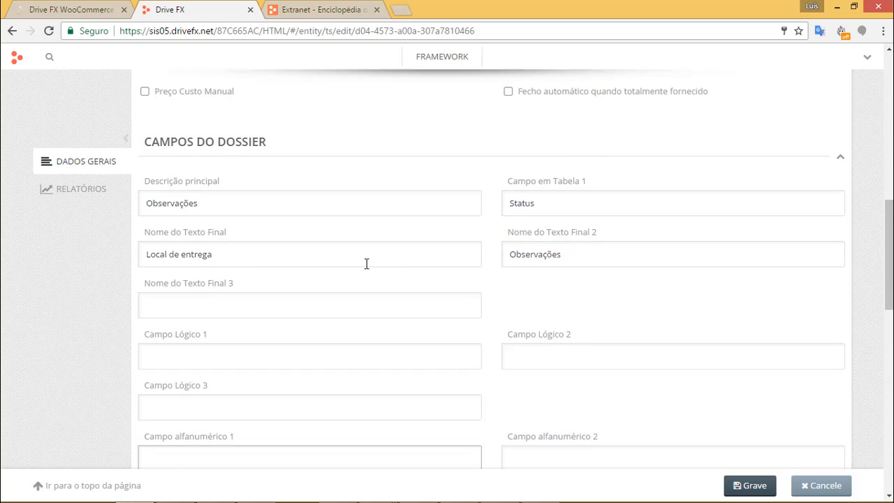
left_click_drag(209, 206, 138, 202)
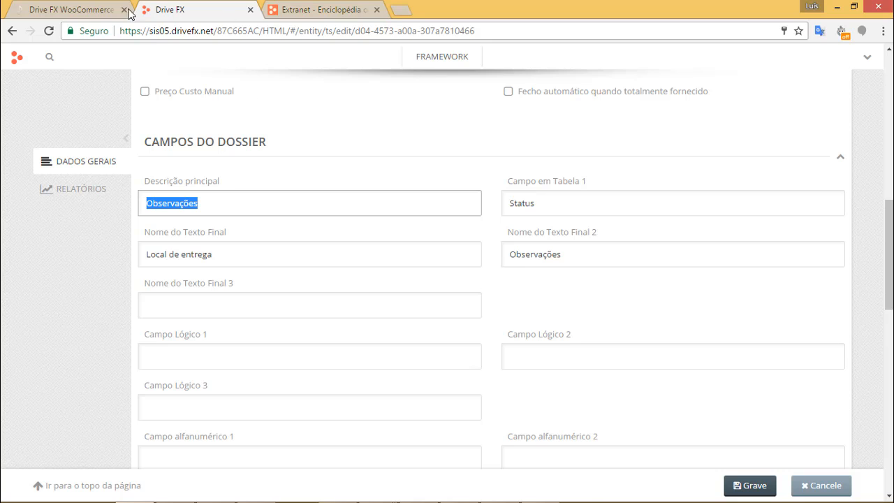
left_click(105, 9)
scroll(408, 301, "down", 10)
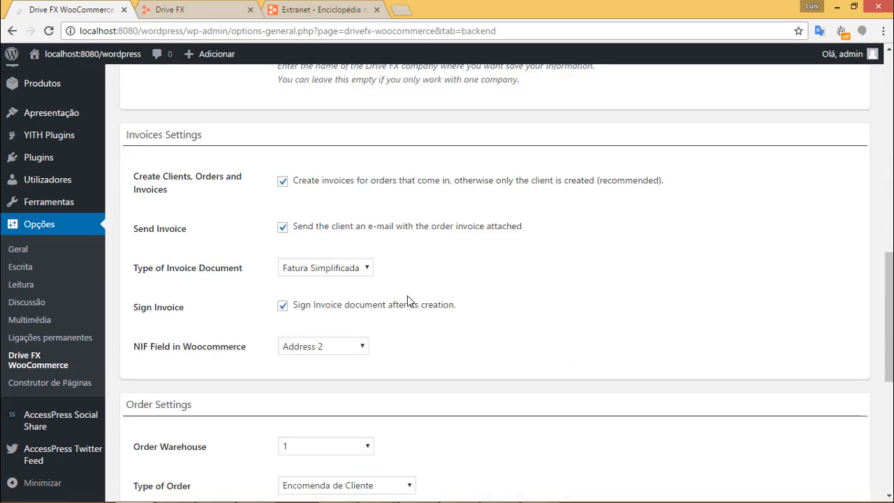
scroll(407, 301, "down", 3)
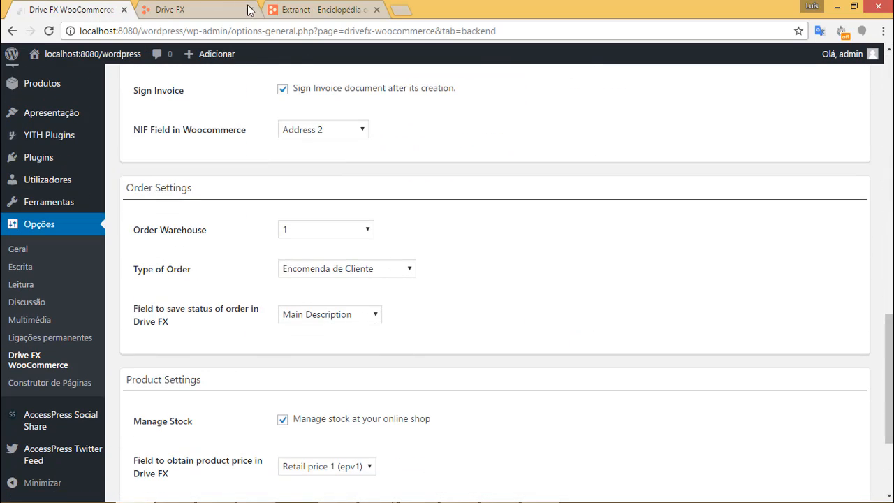
left_click(213, 8)
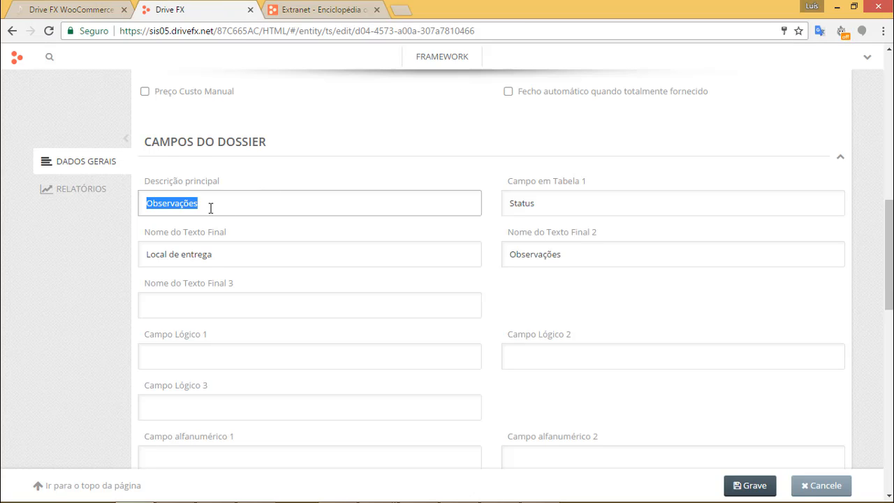
Cancel the Encomenda de Cliente form unchanged and return to the WordPress plugin settings.
left_click_drag(156, 181, 225, 181)
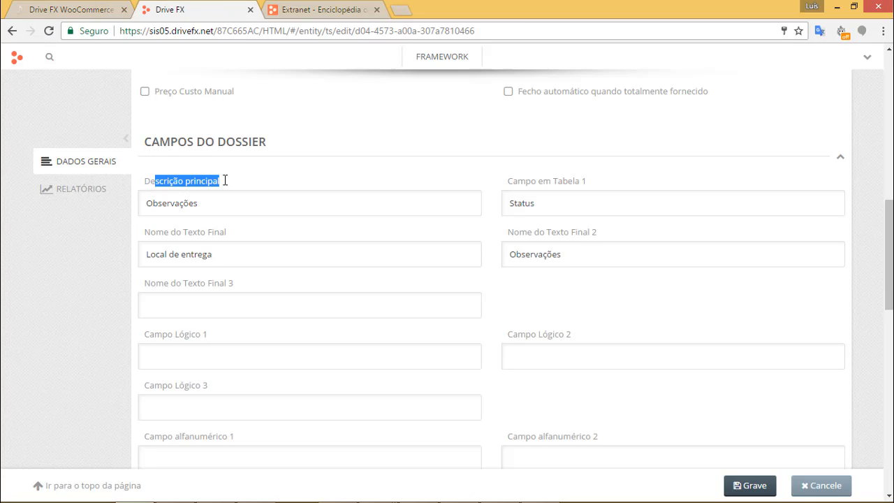
left_click(202, 203)
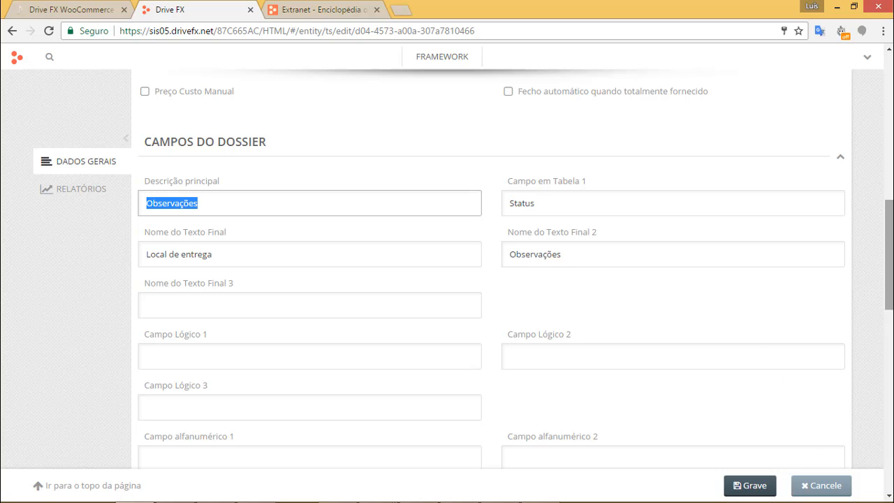
left_click_drag(890, 211, 890, 78)
scroll(727, 348, "down", 4)
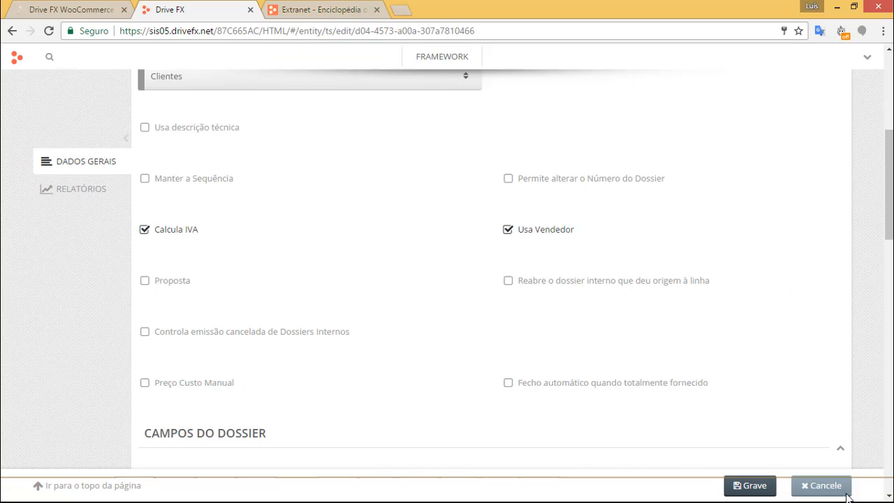
left_click(831, 487)
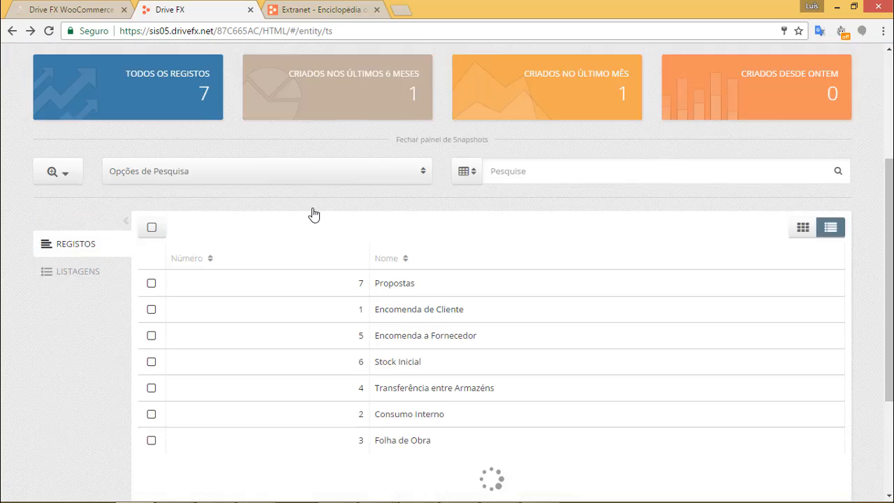
left_click(76, 9)
Visit the Loja storefront listing 3 products, then go back to the admin Painel.
scroll(585, 255, "down", 3)
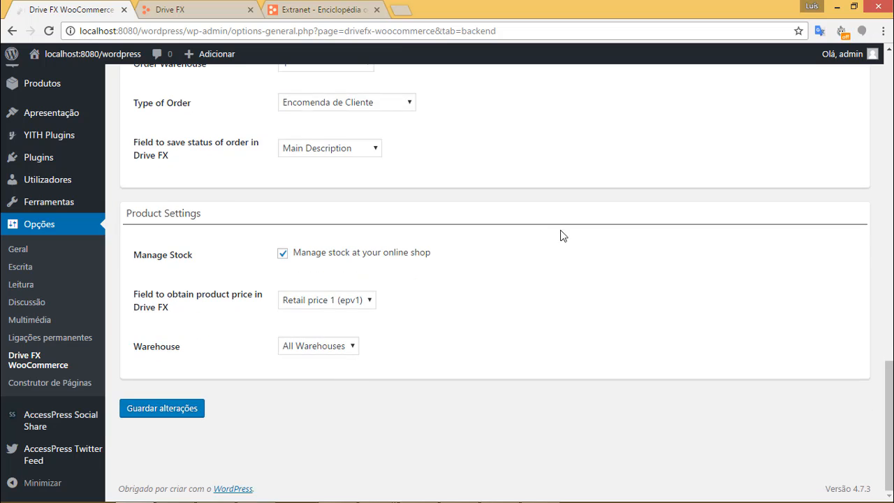
scroll(539, 236, "up", 6)
scroll(548, 244, "up", 5)
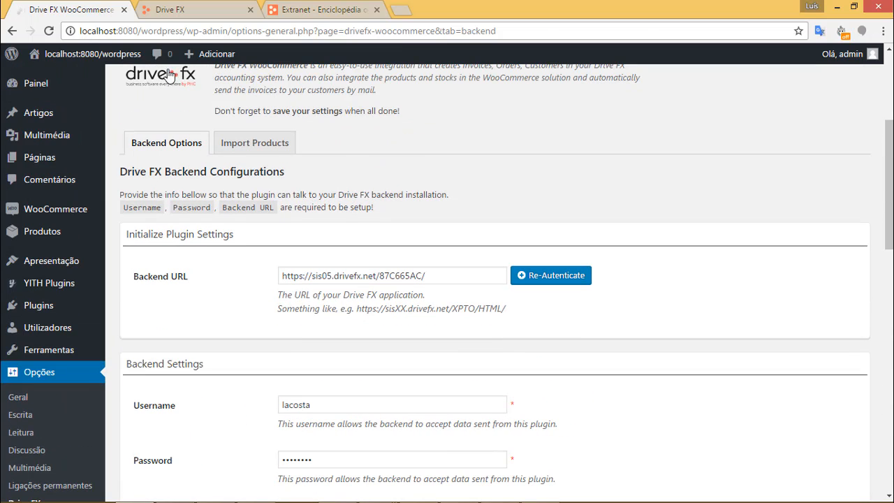
mouse_move(84, 54)
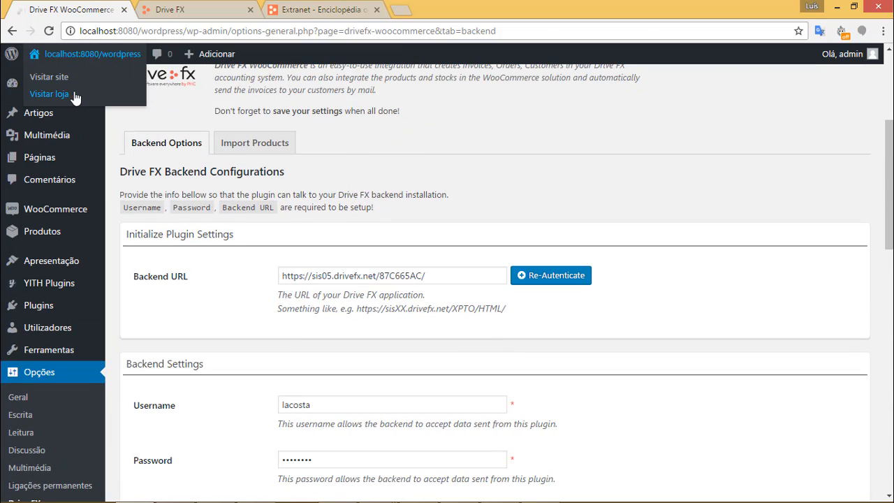
left_click(70, 93)
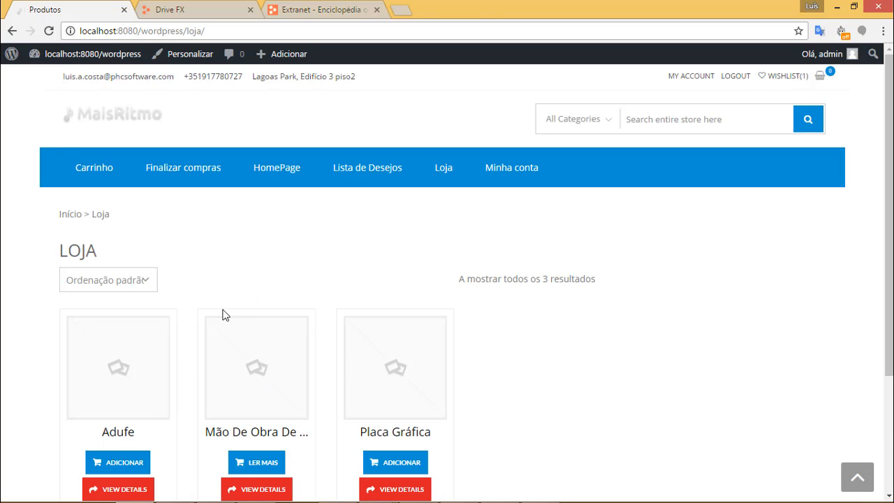
left_click(175, 14)
left_click(98, 13)
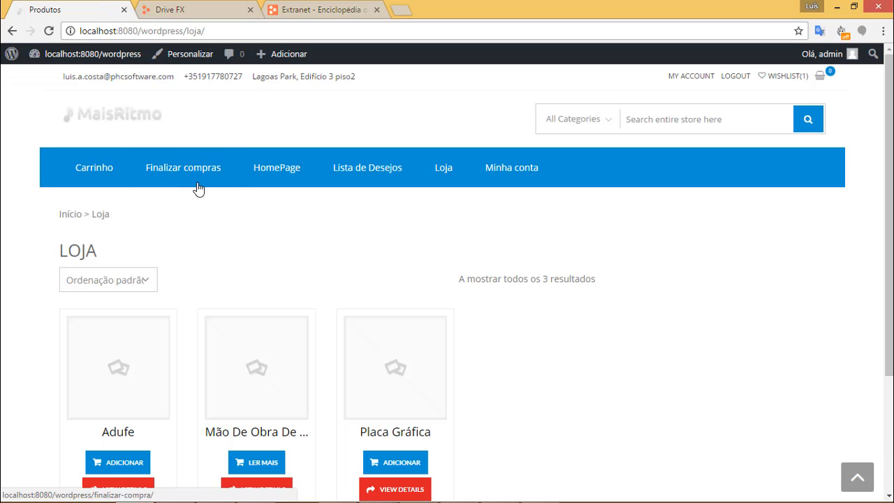
mouse_move(88, 63)
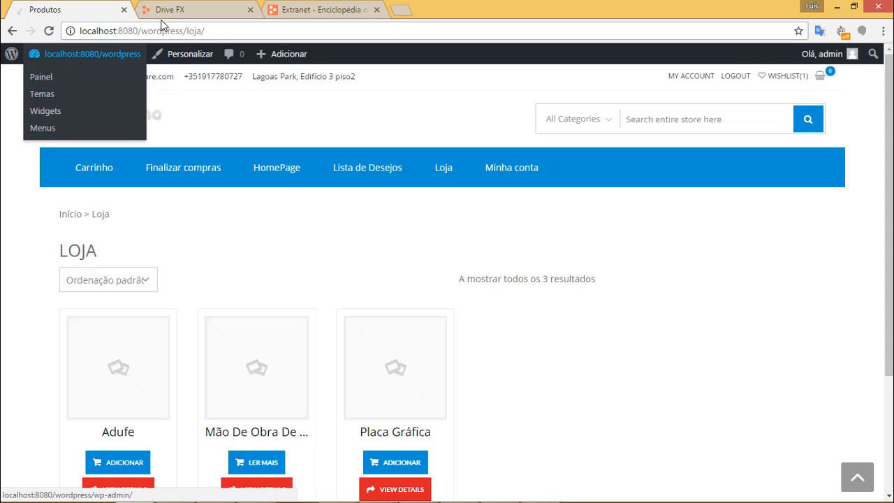
left_click(66, 78)
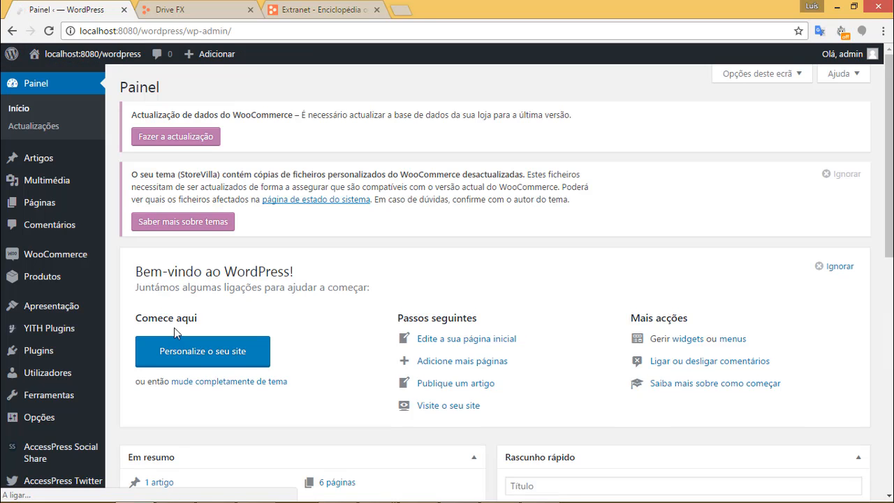
Open Opções > Drive FX WooCommerce and look through its Backend Options and Import Products tabs.
scroll(56, 349, "down", 3)
mouse_move(57, 383)
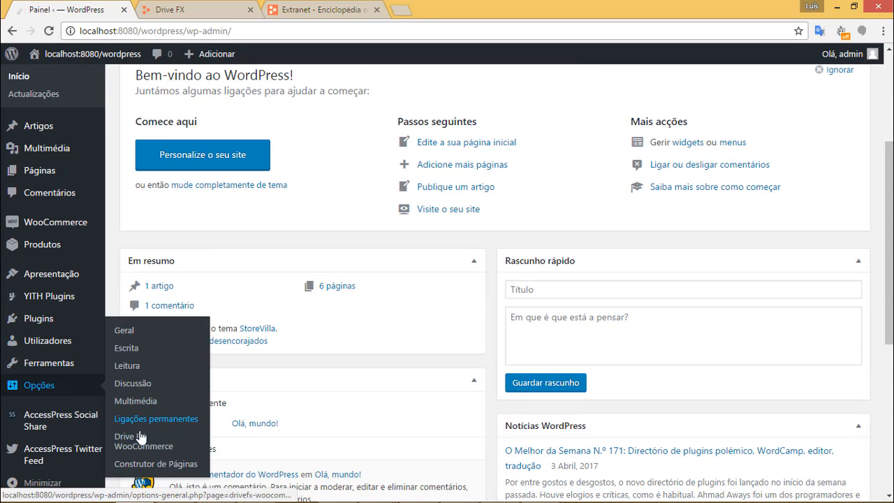
left_click(207, 439)
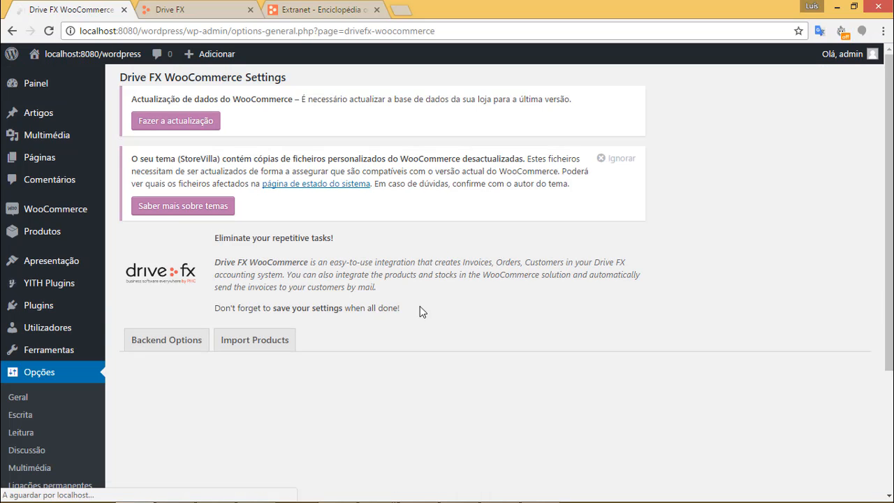
scroll(419, 308, "down", 2)
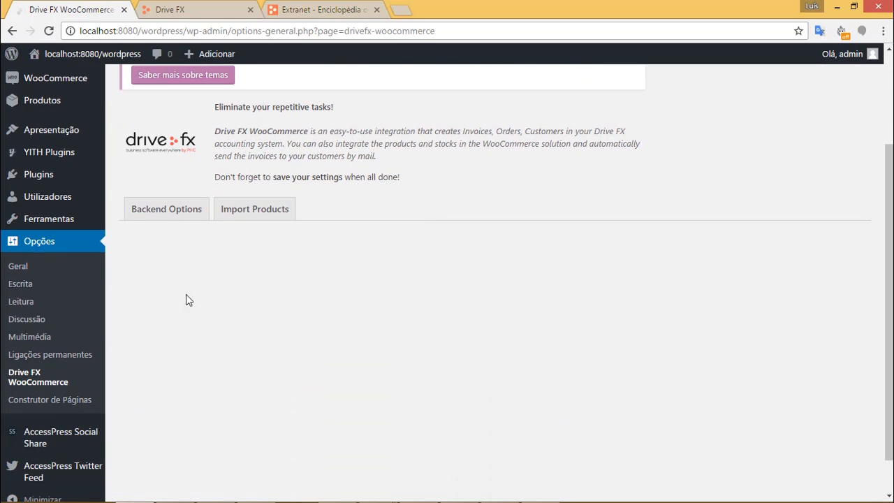
left_click(166, 216)
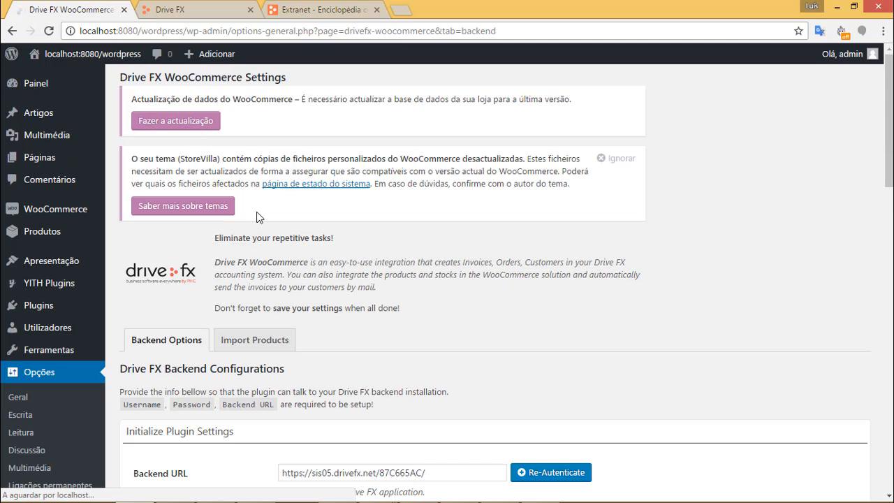
left_click(277, 344)
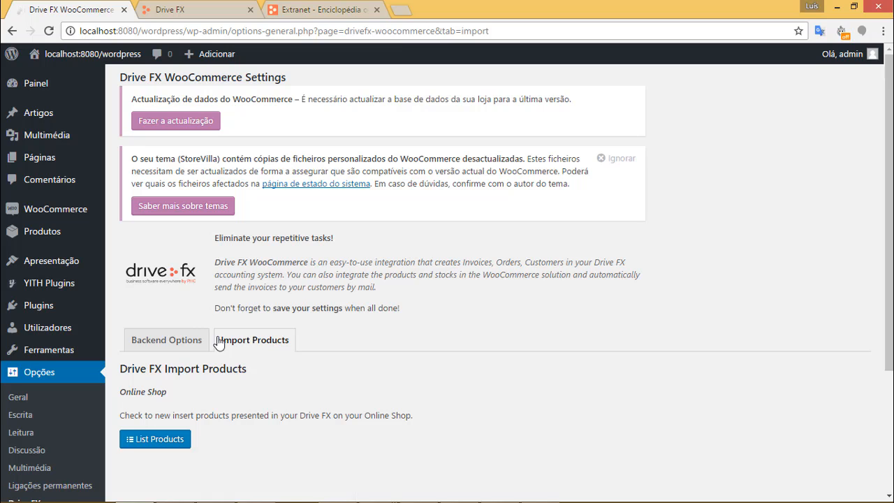
left_click(176, 342)
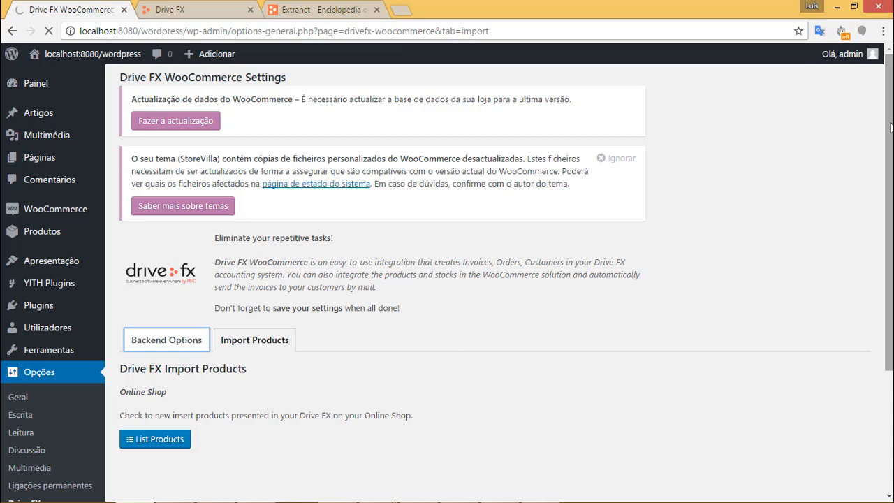
left_click_drag(892, 127, 665, 465)
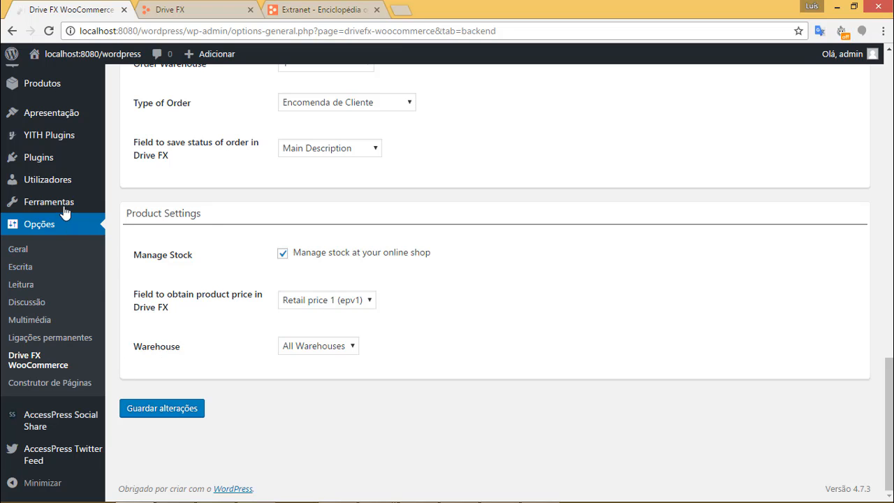
Open WooCommerce > Configurações, showing kg weight and cm dimension units.
scroll(76, 287, "up", 2)
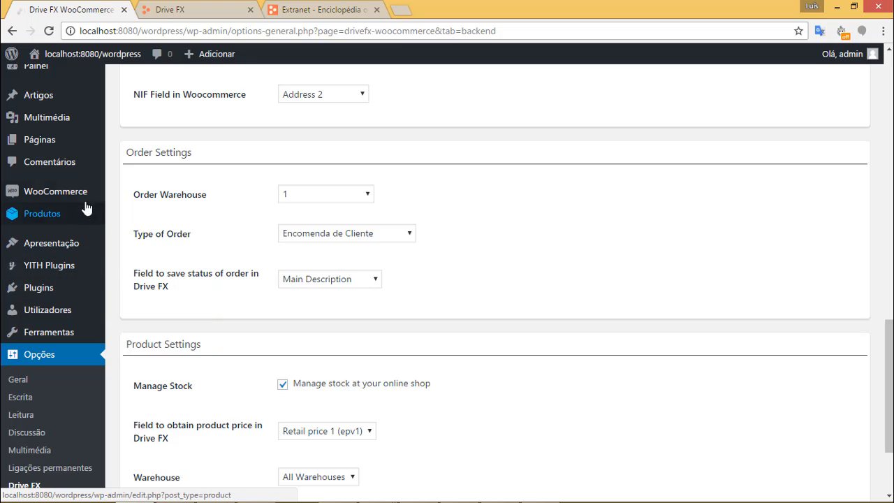
mouse_move(84, 198)
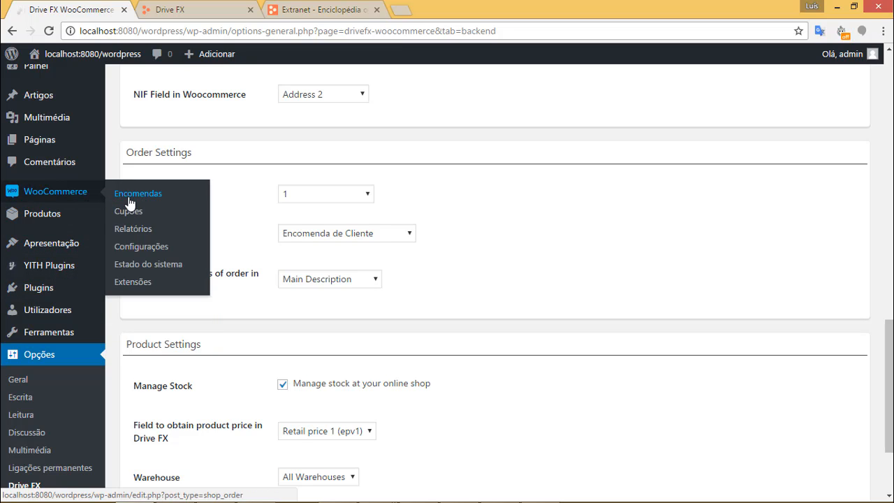
left_click(142, 246)
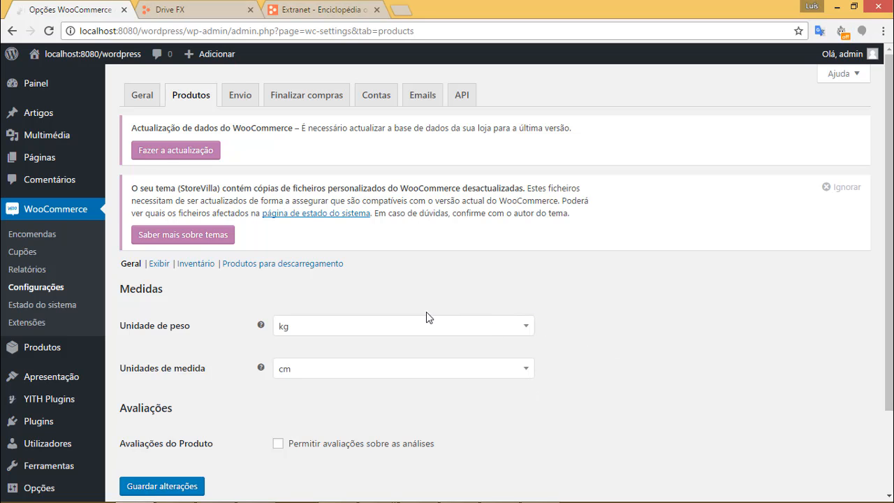
Save the WooCommerce General and currency settings, then bring up the Imposto tab.
left_click(137, 100)
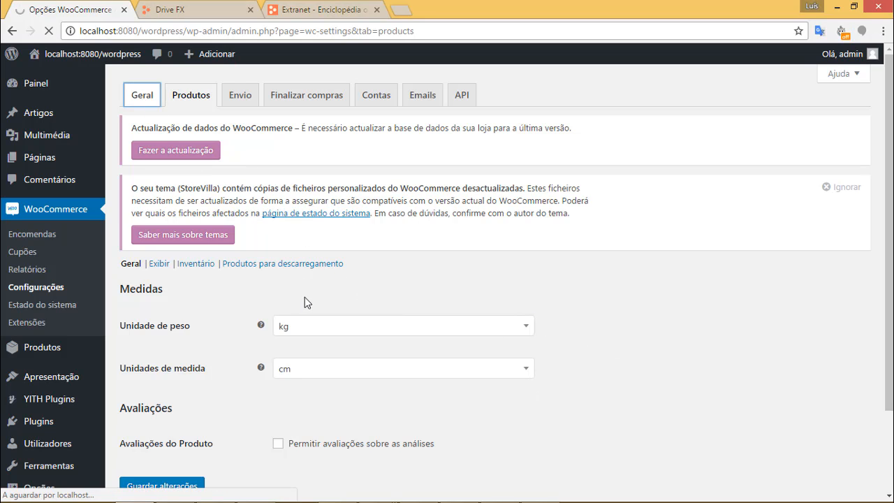
scroll(389, 303, "down", 3)
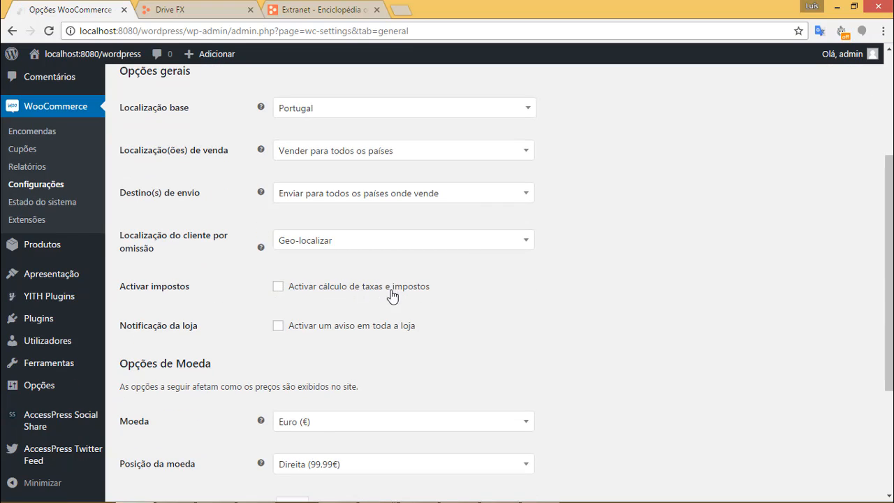
scroll(300, 280, "up", 4)
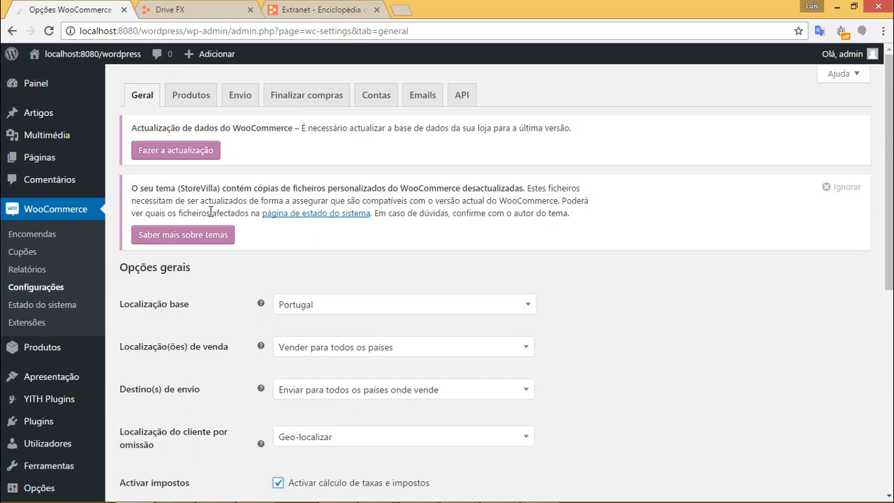
scroll(214, 259, "down", 6)
left_click(172, 437)
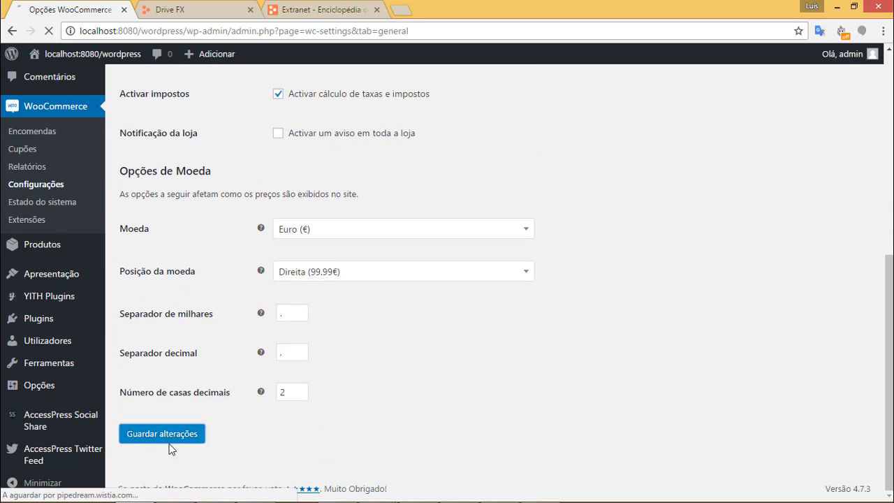
scroll(595, 343, "up", 1)
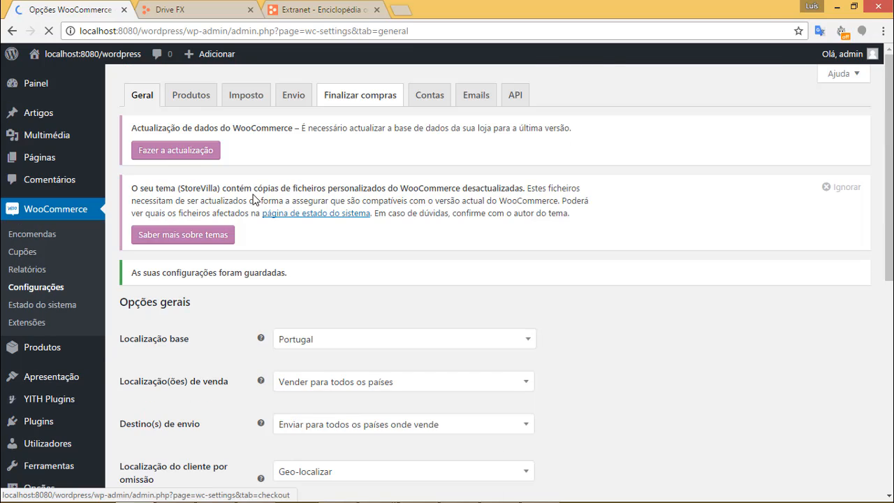
left_click(245, 96)
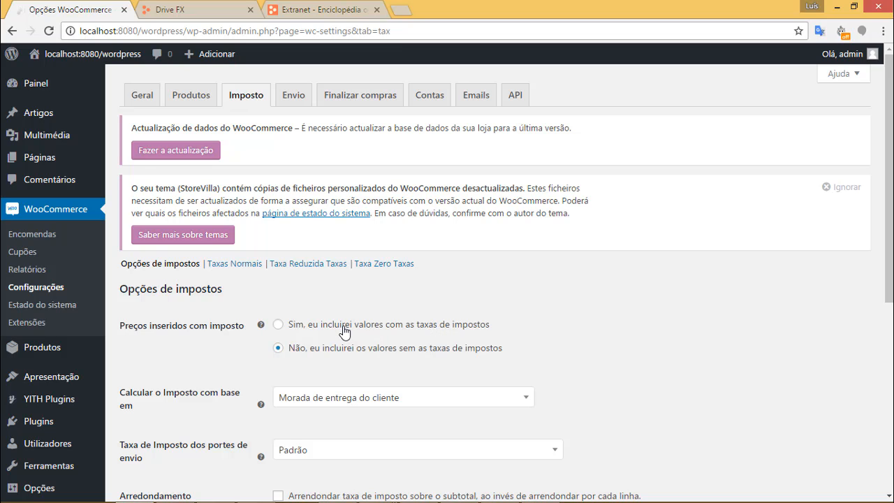
Choose 'Sim, eu incluirei valores com as taxas de impostos' and save the tax settings.
left_click(394, 332)
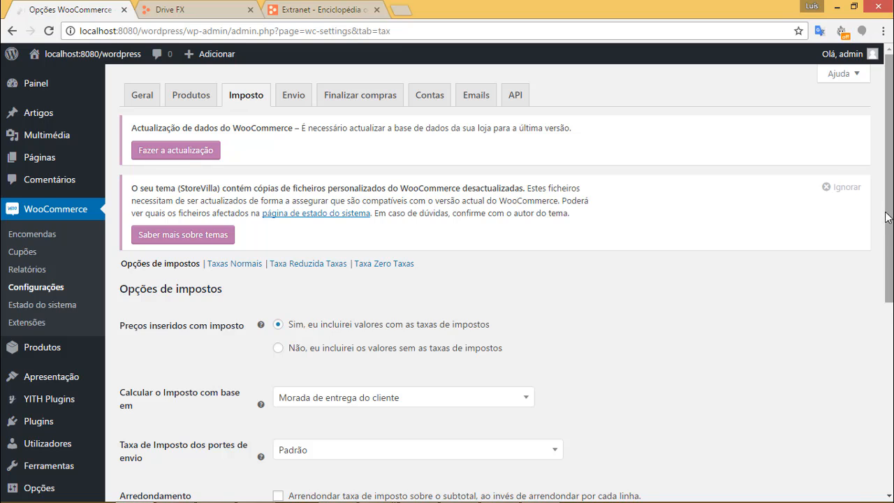
left_click_drag(886, 215, 877, 437)
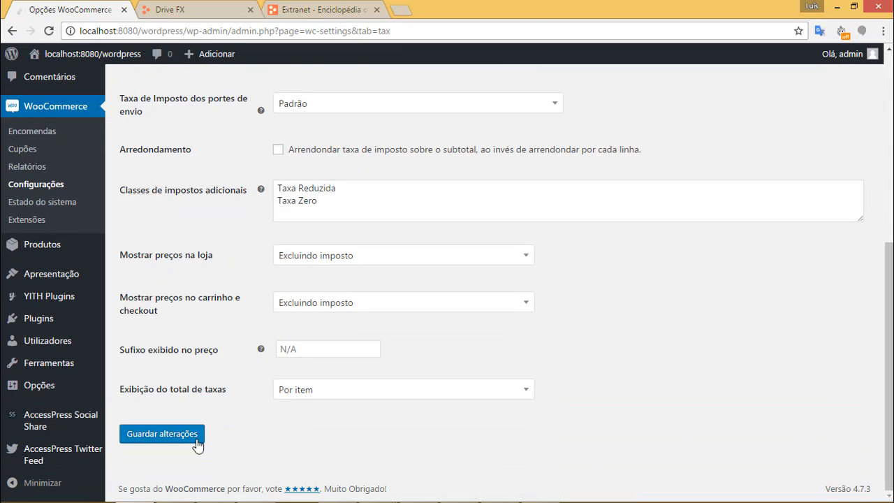
left_click(171, 436)
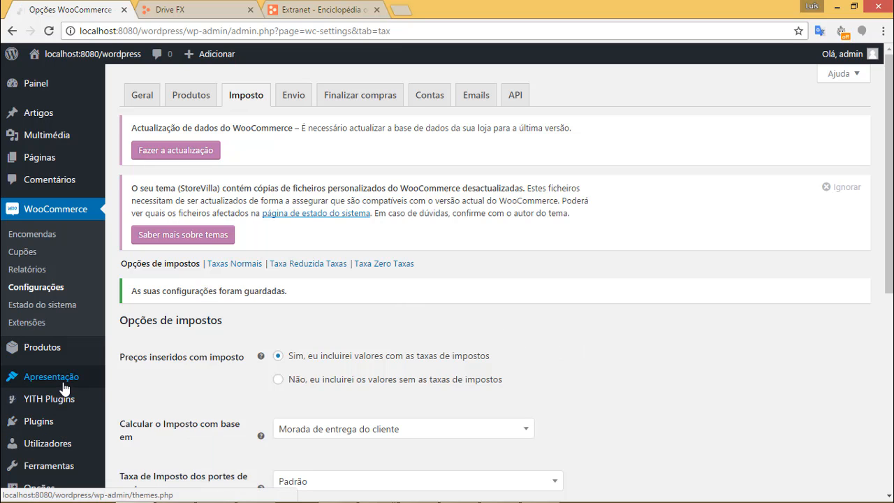
mouse_move(61, 424)
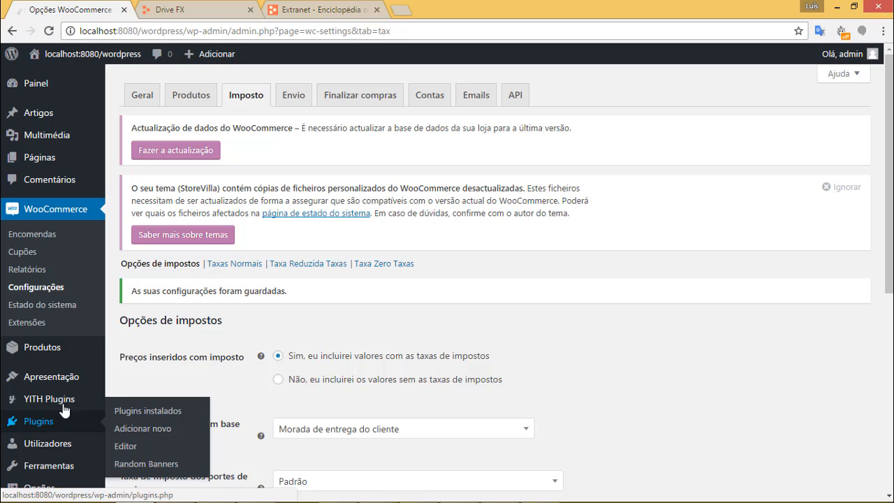
mouse_move(59, 355)
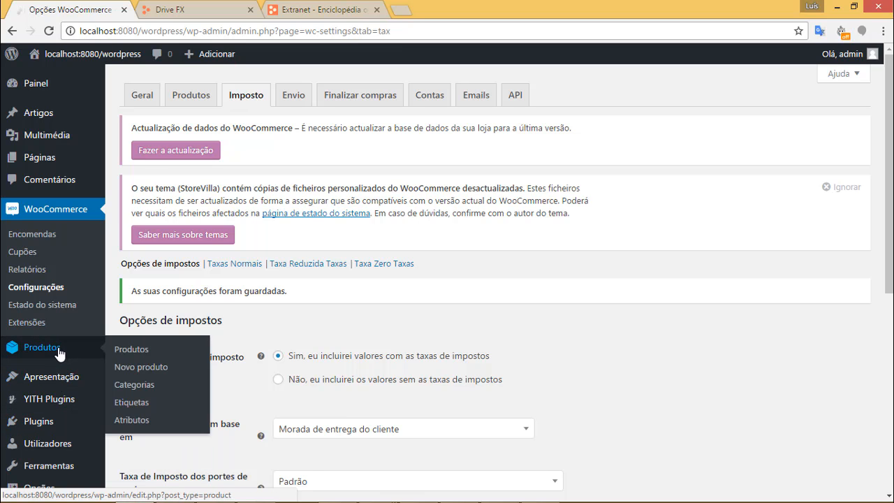
scroll(28, 425, "down", 1)
List the Drive FX products under Drive FX WooCommerce's Import Products tab: A001 Adufe, PGRAF Placa Gráfica, NSMDOR.
mouse_move(28, 424)
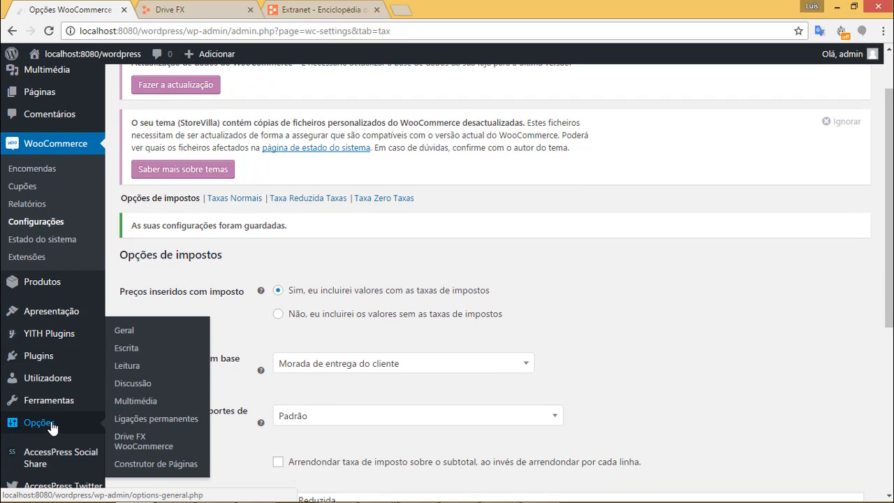
left_click(149, 438)
scroll(301, 241, "down", 2)
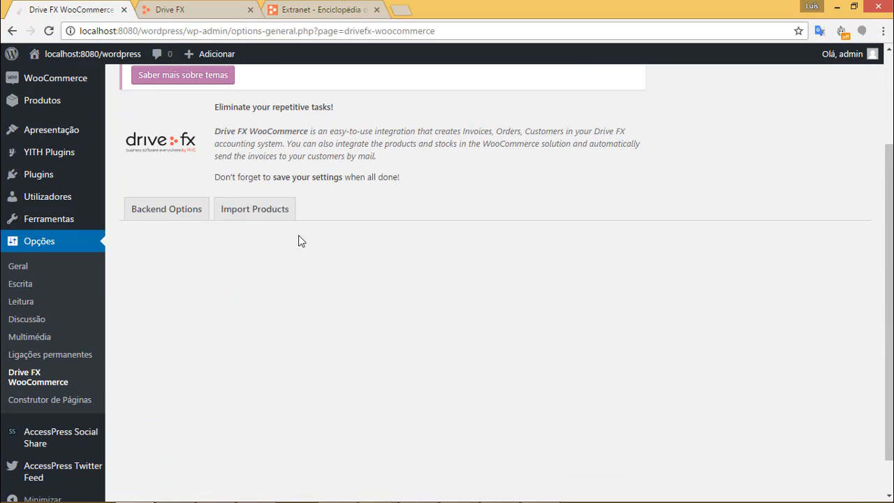
left_click(273, 210)
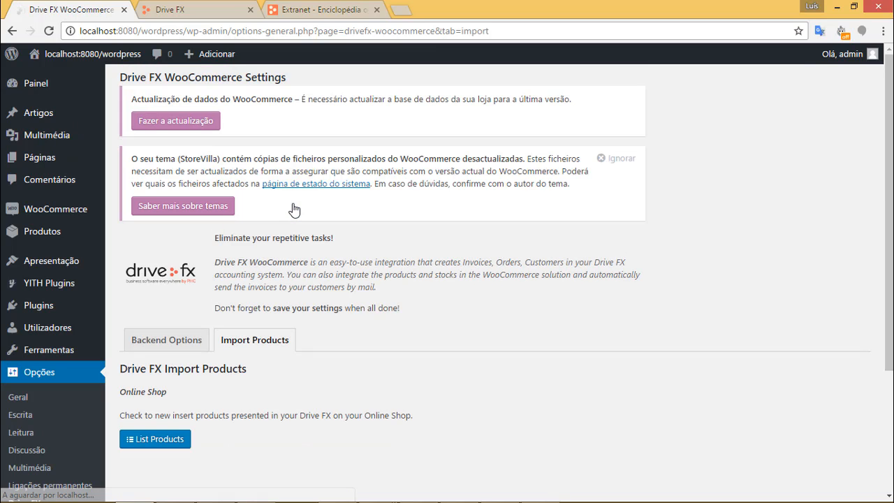
scroll(293, 210, "down", 2)
left_click(186, 309)
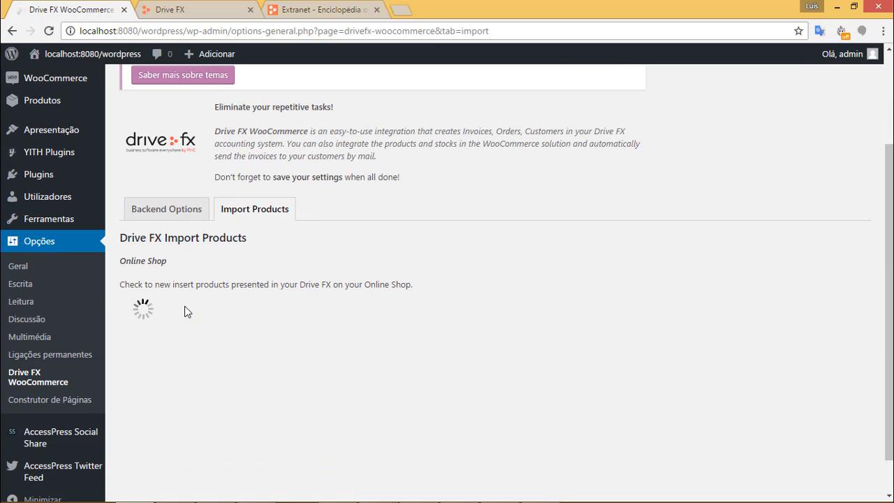
scroll(404, 268, "down", 1)
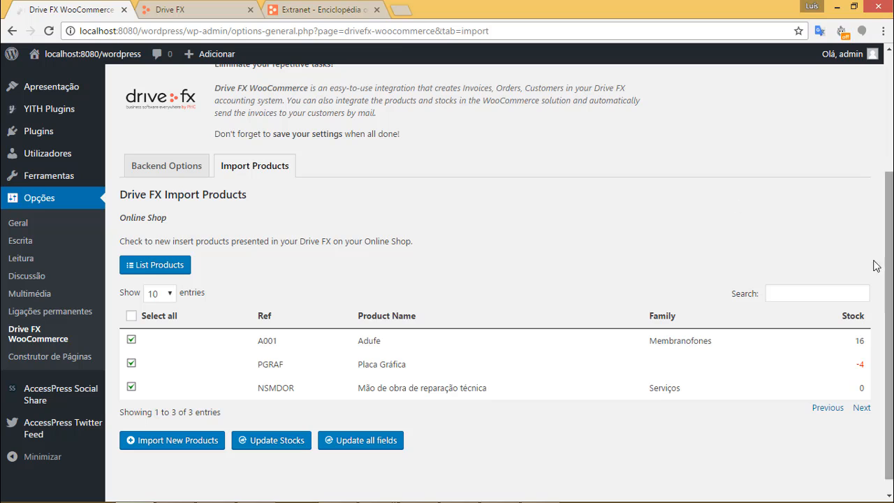
scroll(877, 266, "down", 1)
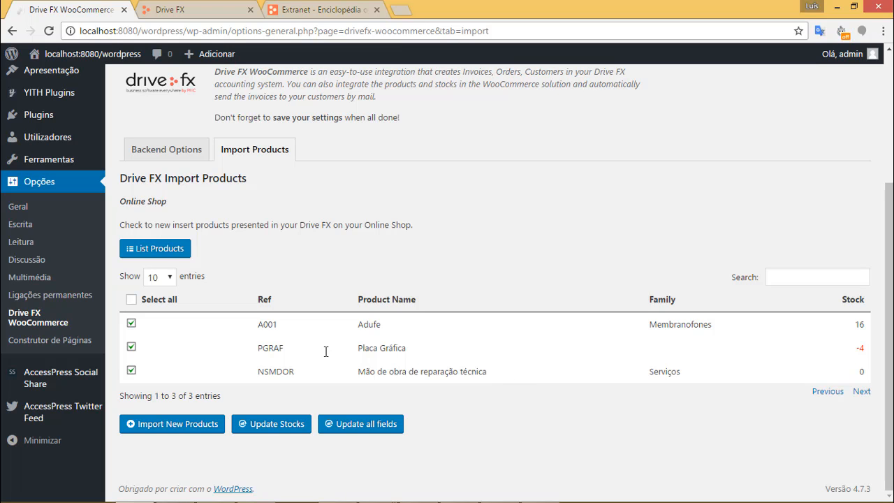
In the Drive FX web app, open the Travessão (T001) record from Artigos e Serviços.
left_click(216, 8)
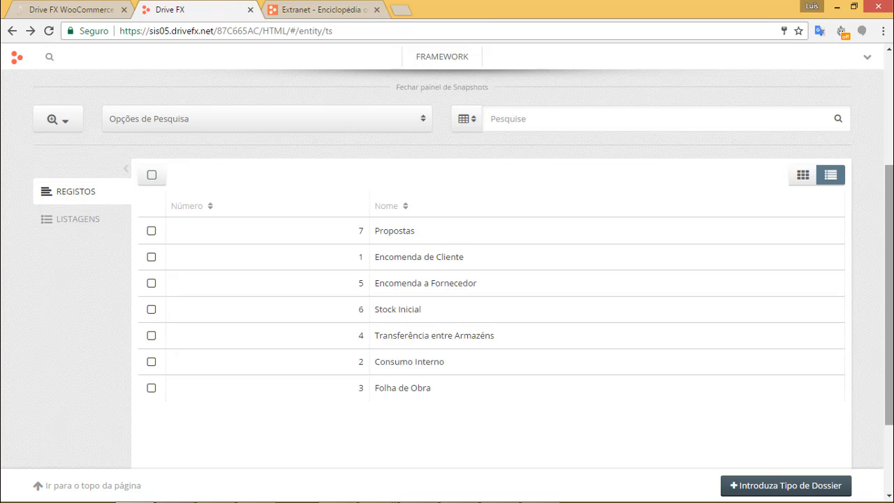
scroll(457, 240, "up", 2)
scroll(351, 133, "up", 2)
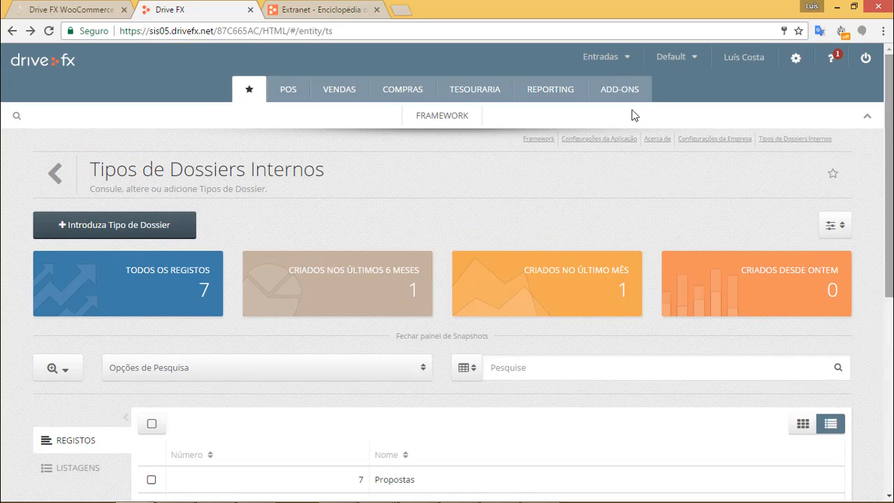
left_click(339, 93)
left_click(334, 119)
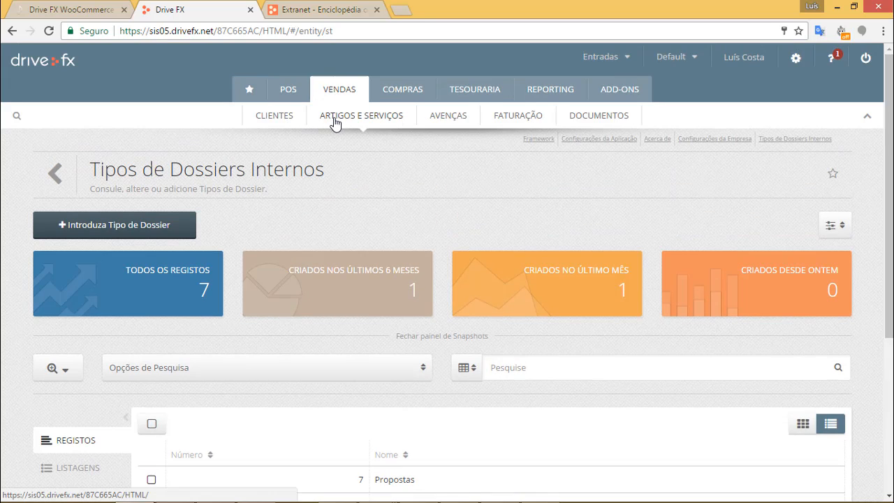
scroll(509, 260, "down", 1)
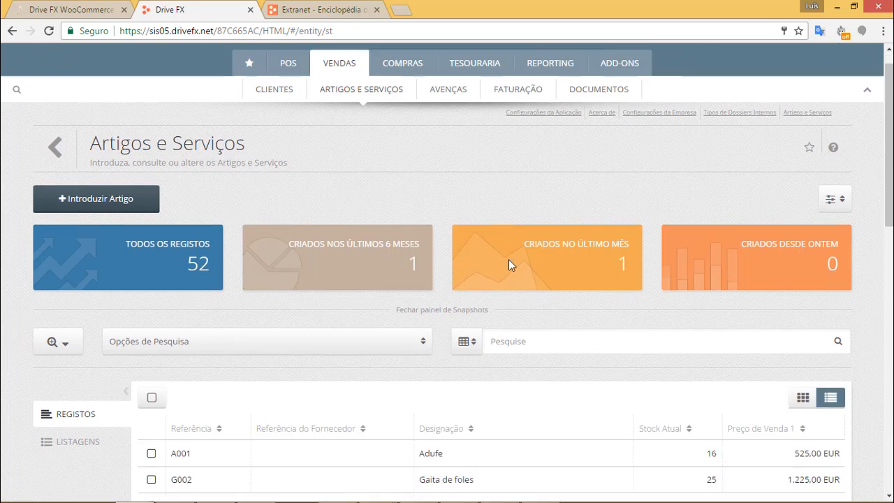
scroll(509, 259, "down", 5)
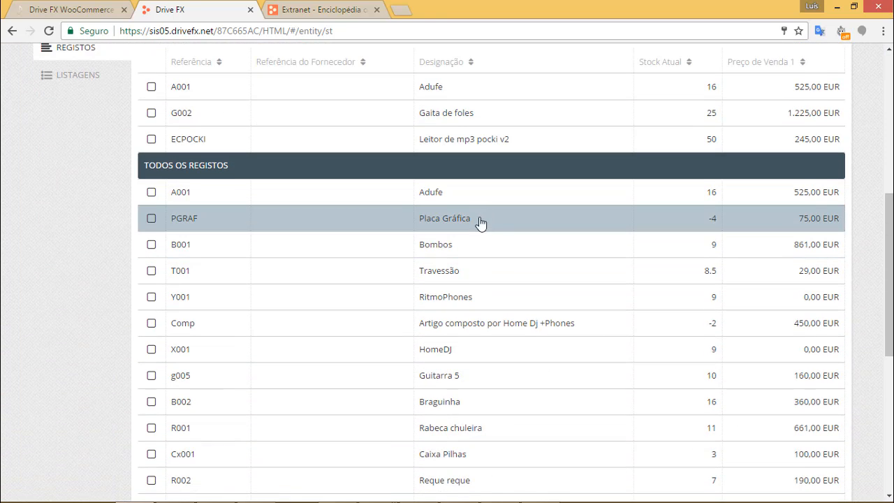
scroll(481, 222, "down", 1)
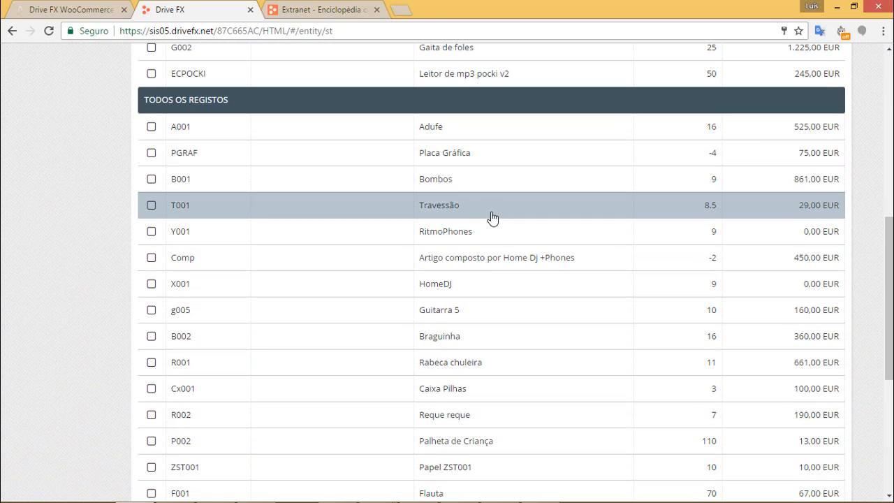
scroll(490, 217, "down", 1)
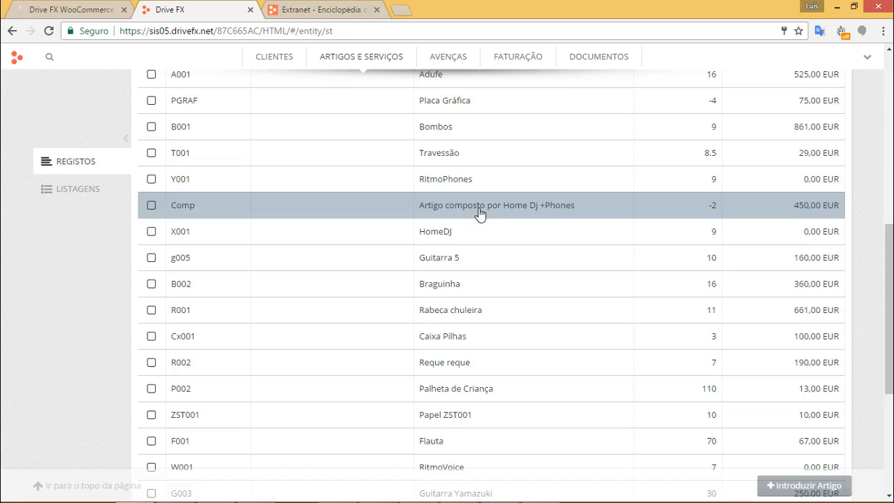
left_click(460, 163)
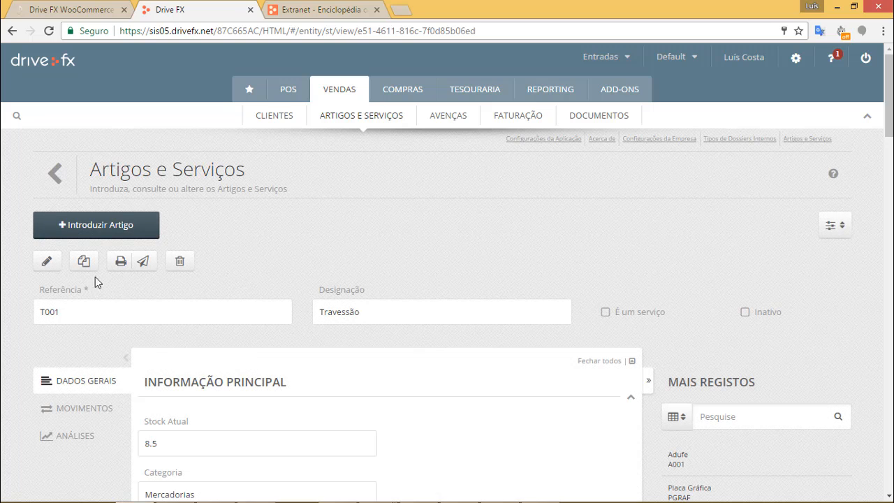
Make Travessão's 29 EUR Preço de Venda 1 VAT-inclusive and save the article.
left_click(47, 262)
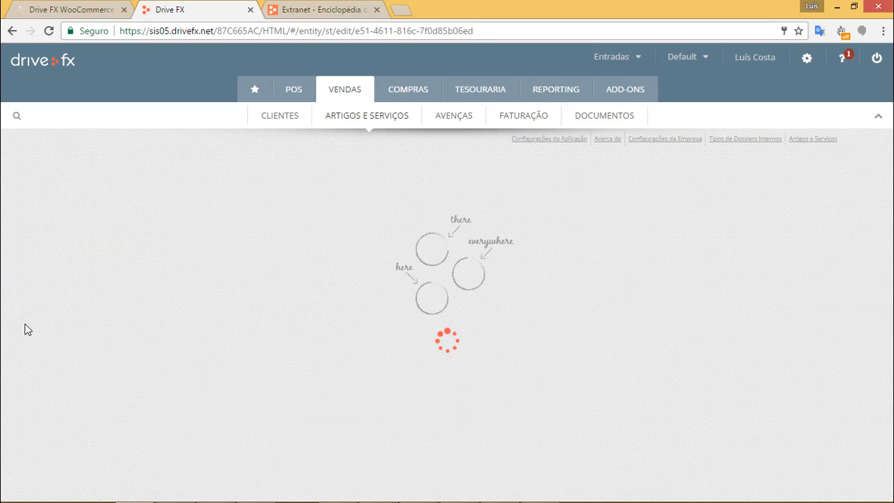
scroll(31, 351, "down", 5)
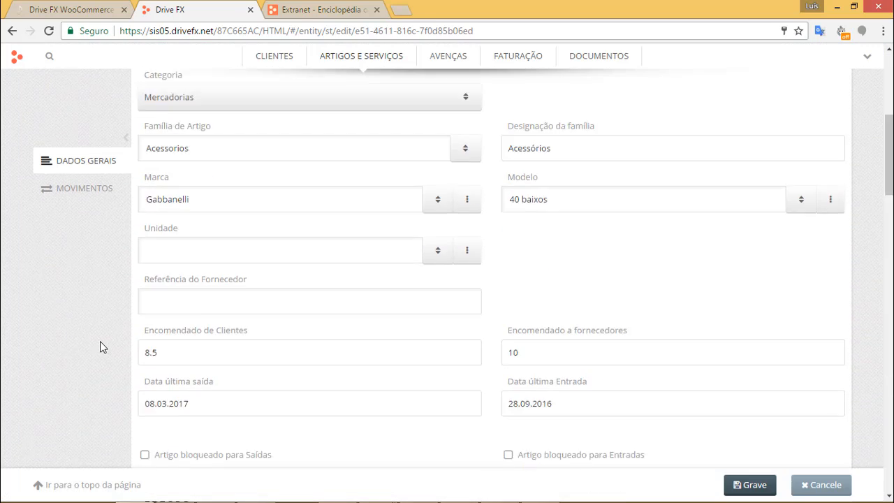
scroll(105, 344, "down", 3)
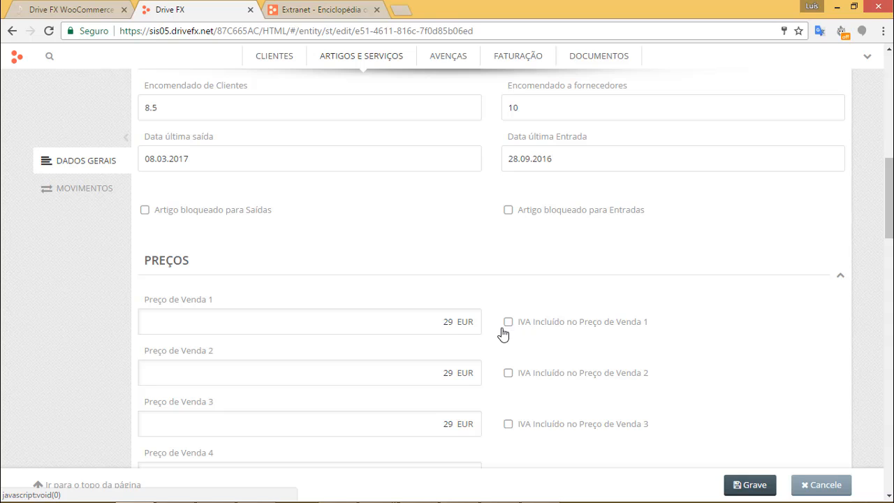
left_click(525, 330)
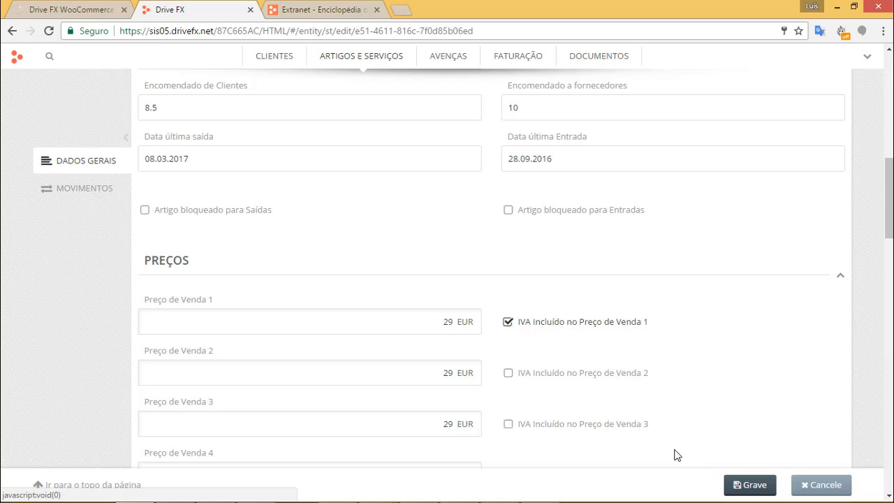
left_click(754, 486)
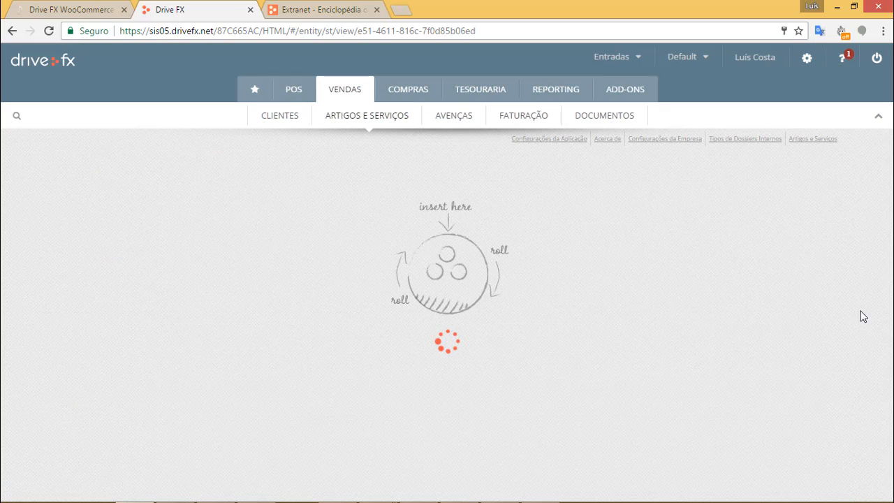
scroll(827, 312, "down", 3)
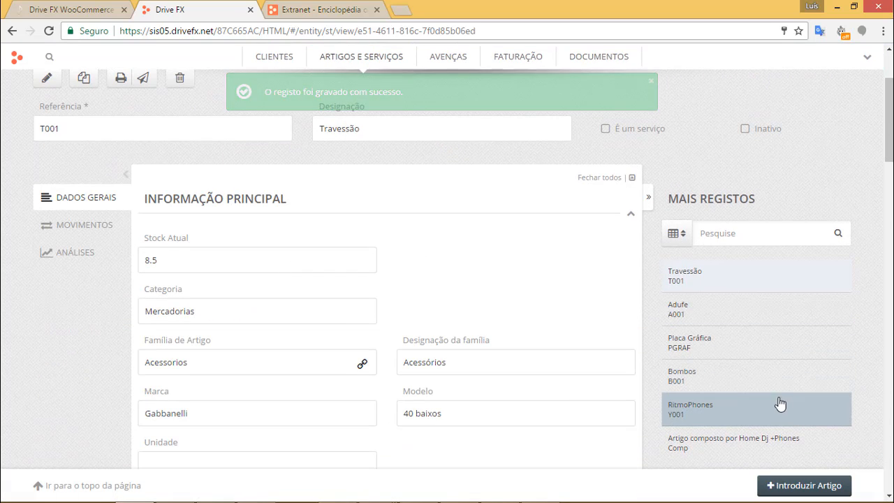
scroll(761, 388, "down", 2)
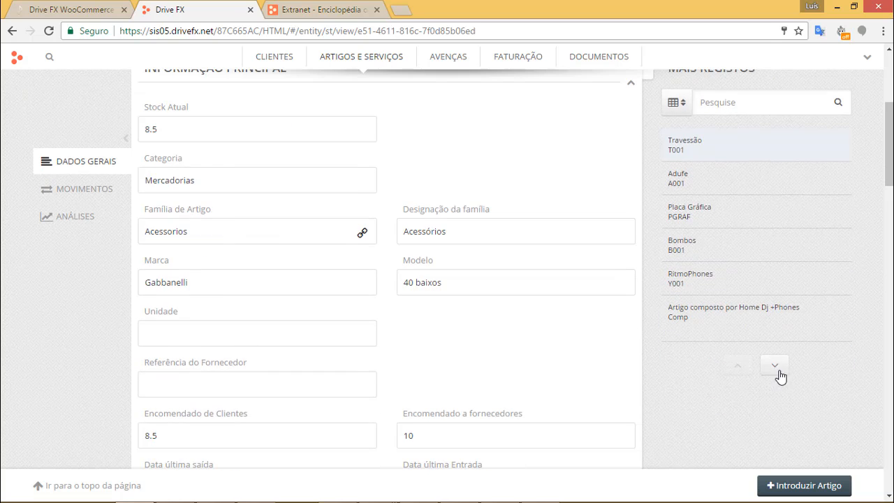
left_click(775, 365)
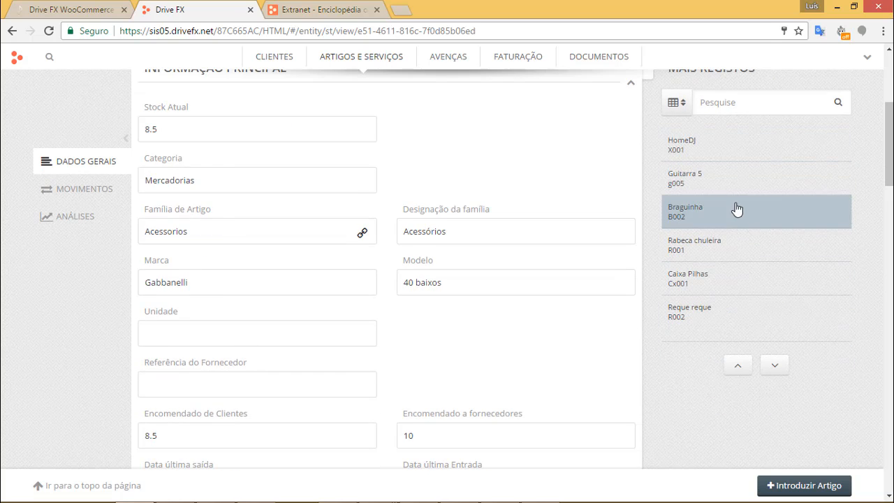
Tick 'IVA Incluído no Preço de Venda 1' on Rabeca chuleira's 661 EUR price and save it.
left_click(728, 248)
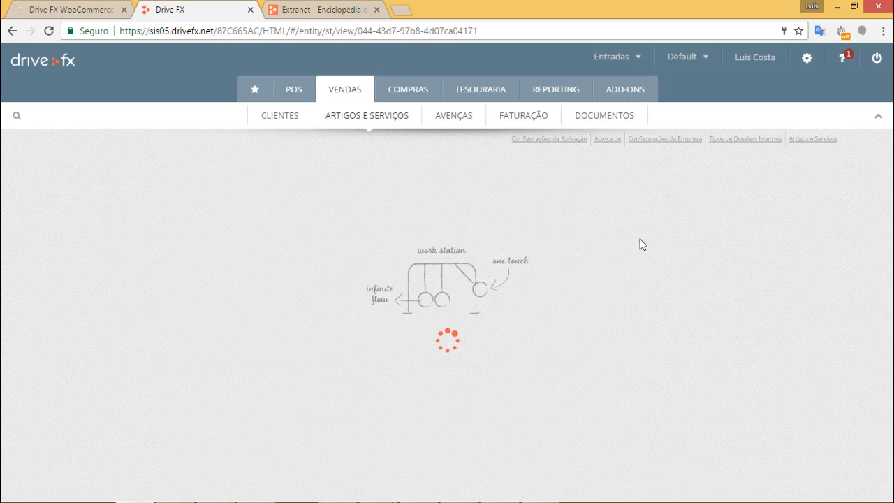
left_click(45, 260)
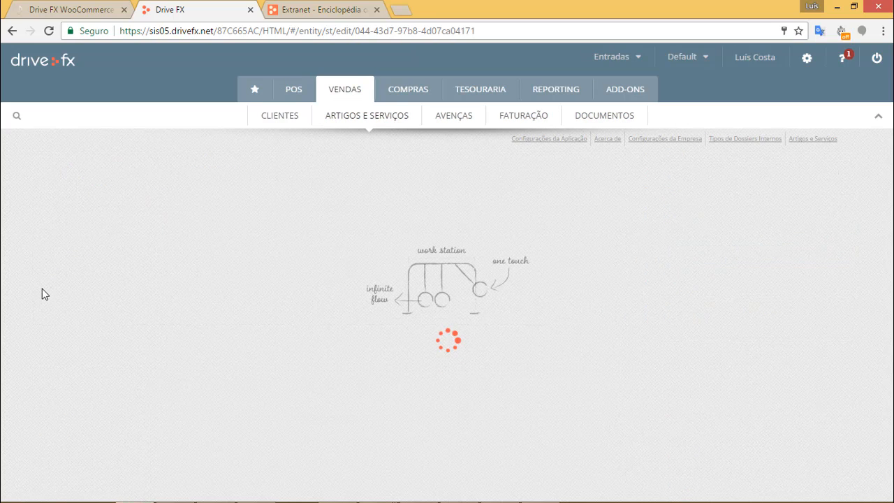
scroll(525, 314, "down", 5)
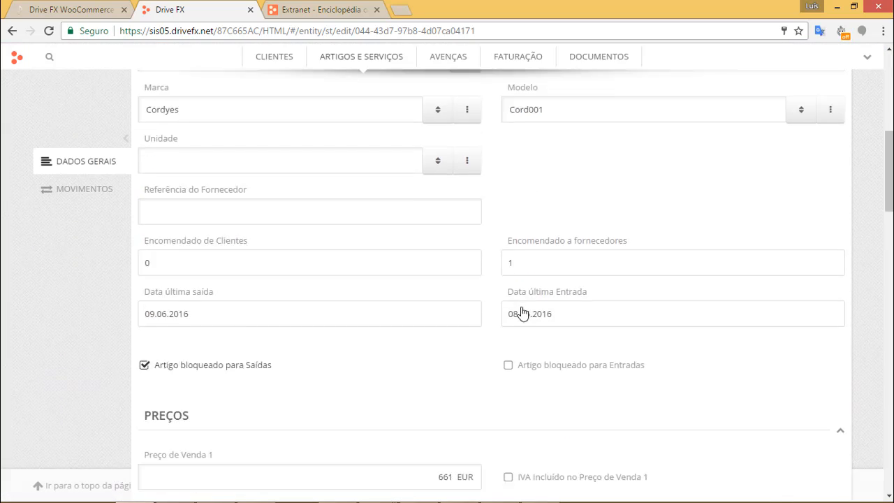
scroll(524, 313, "down", 2)
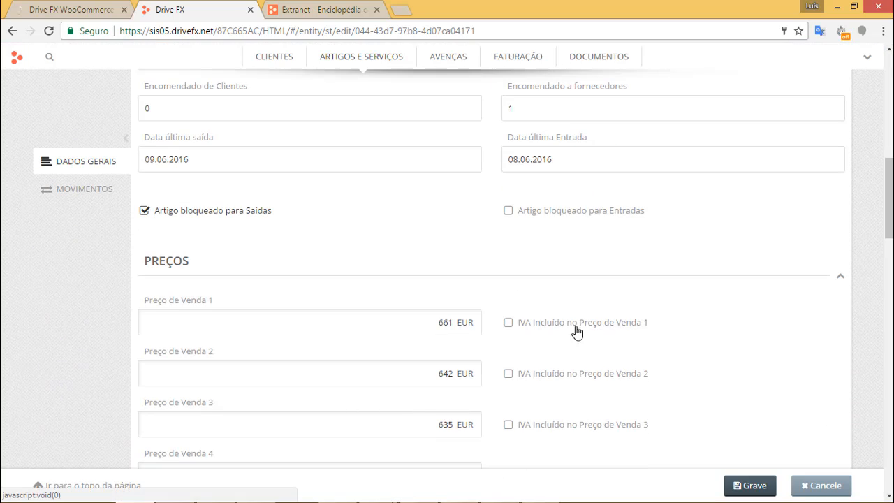
left_click(547, 325)
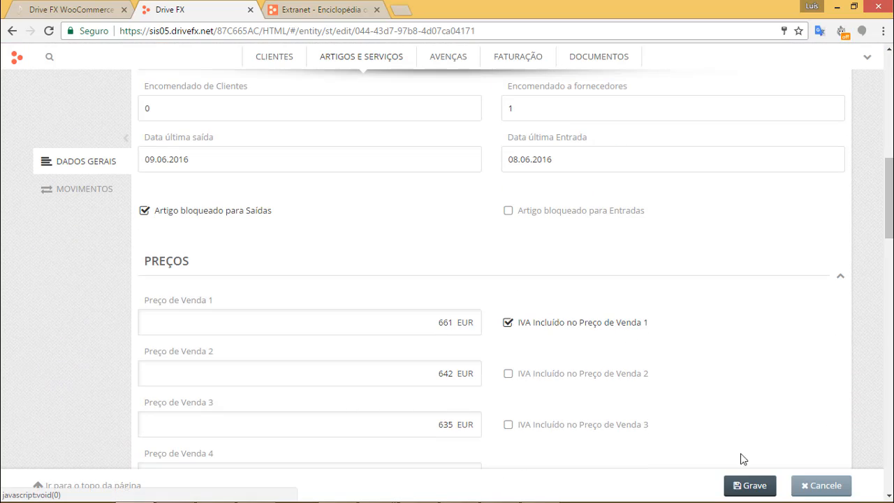
left_click(755, 486)
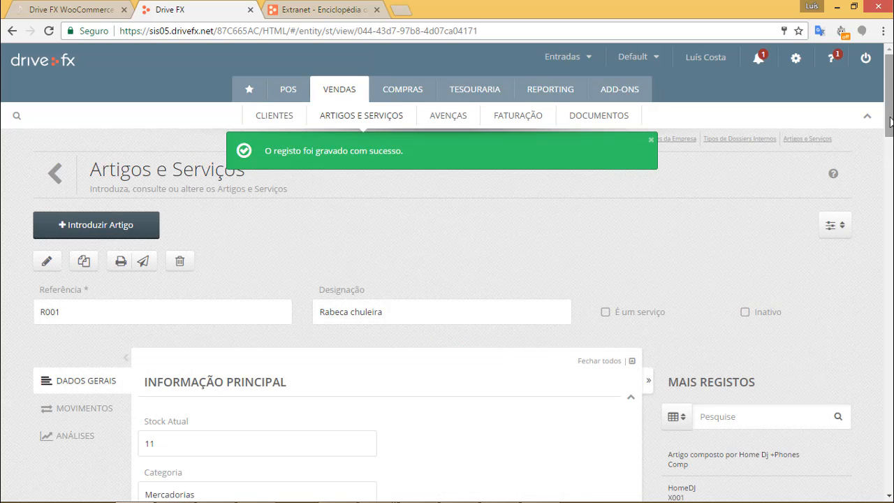
scroll(571, 317, "down", 10)
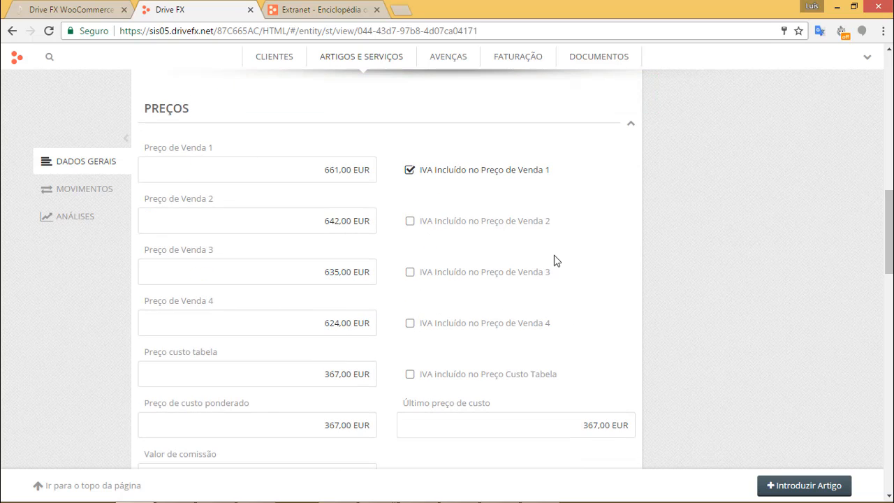
left_click_drag(889, 244, 846, 104)
Reload the WordPress Drive FX import list, now showing R001 Rabeca chuleira and T001 Travessão.
left_click(71, 11)
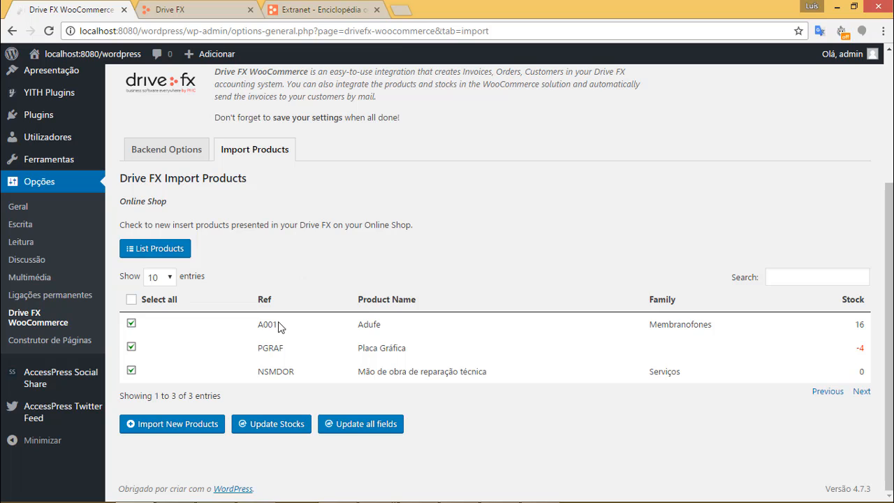
left_click(180, 251)
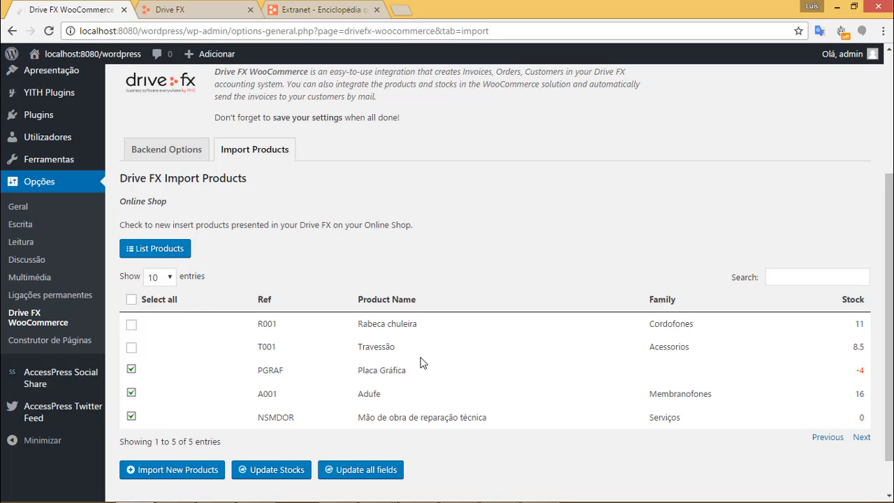
left_click_drag(858, 352, 291, 322)
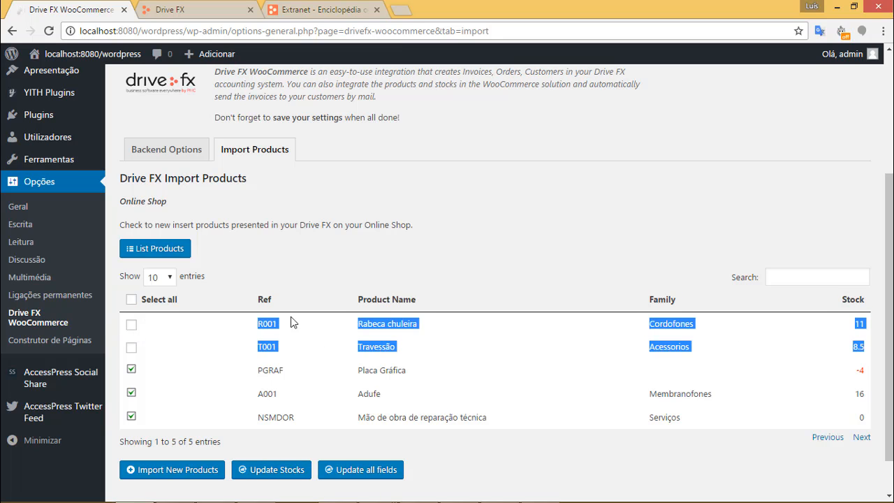
Tick R001 Rabeca chuleira and T001 Travessão and run Import New Products.
left_click(514, 257)
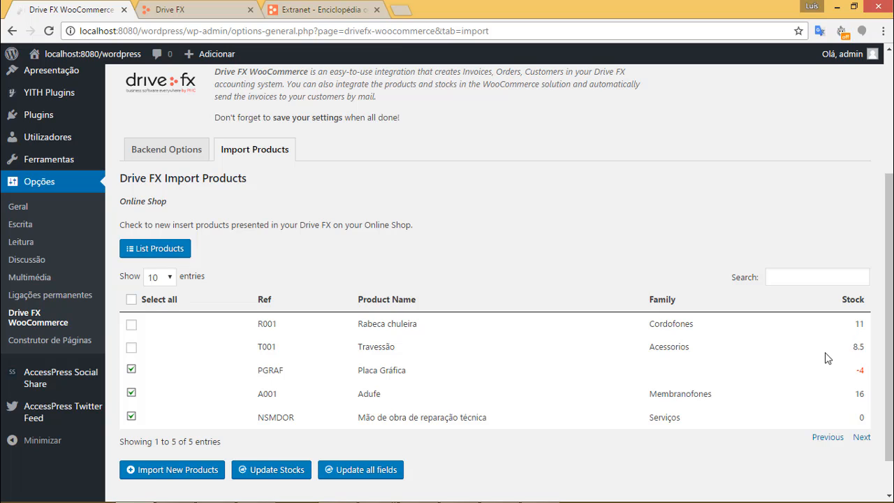
left_click(132, 327)
left_click(132, 348)
left_click(178, 473)
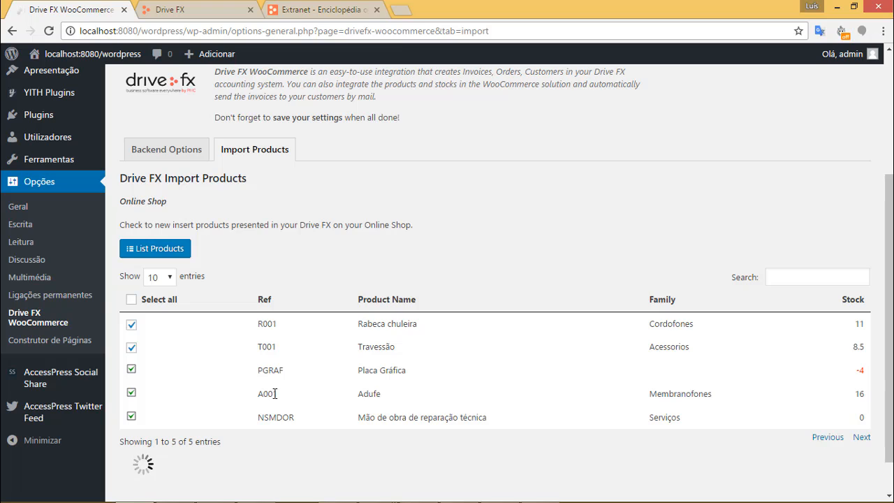
scroll(358, 269, "down", 2)
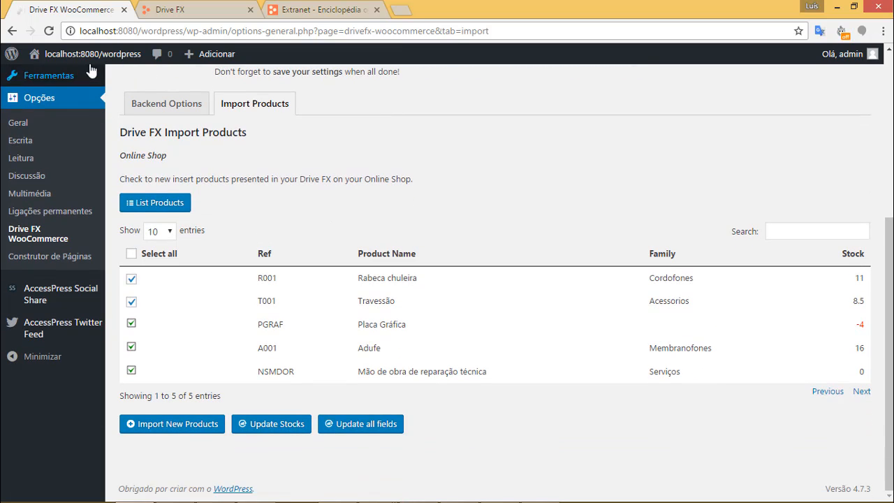
mouse_move(84, 54)
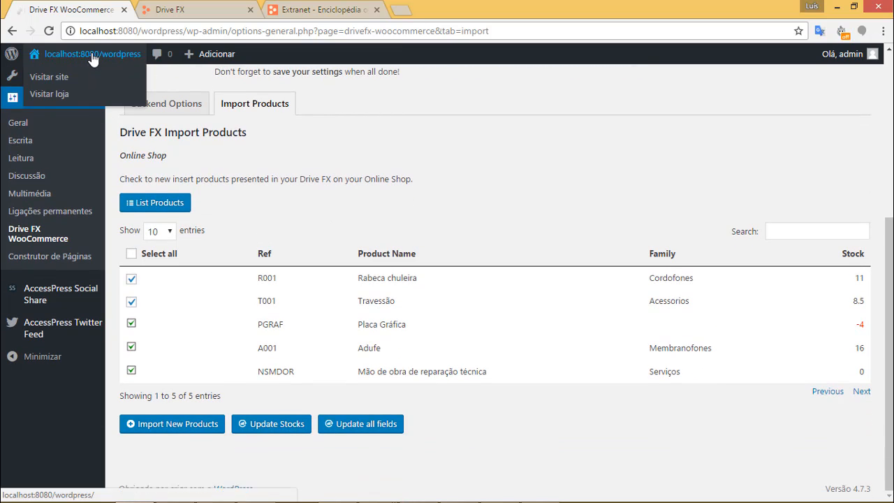
Visit the public shop and browse its five listed products.
left_click(65, 98)
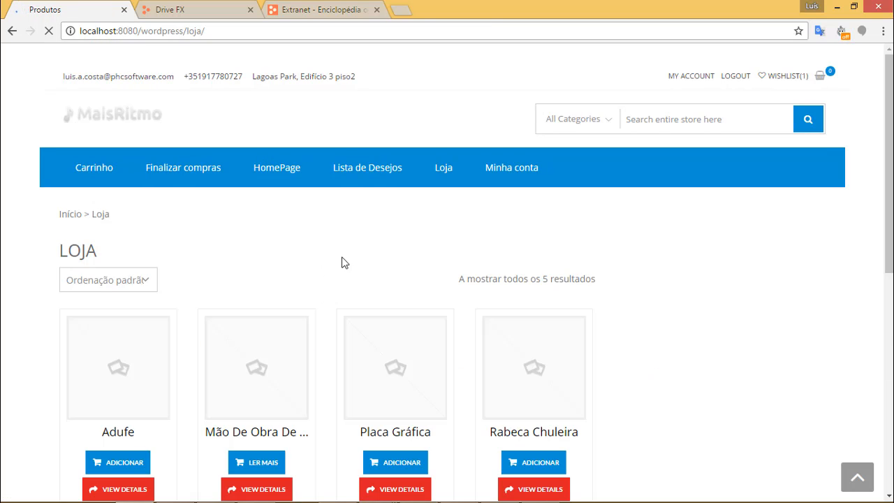
scroll(421, 230, "down", 3)
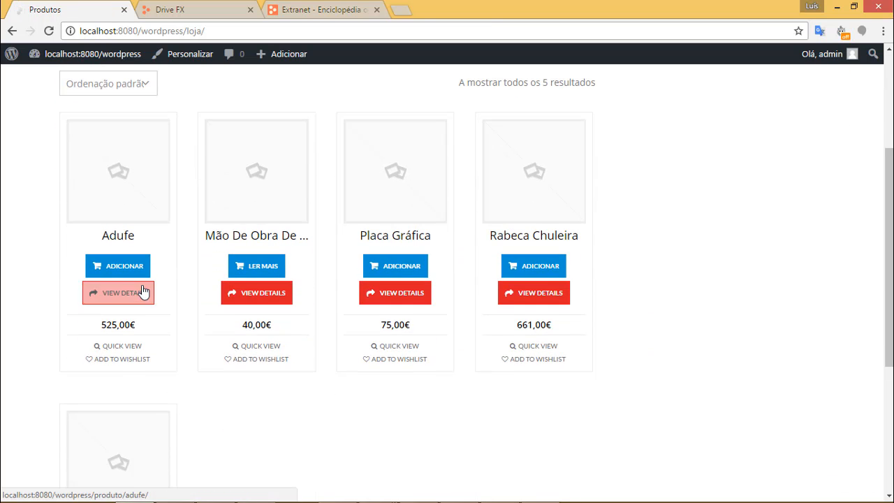
scroll(694, 210, "down", 1)
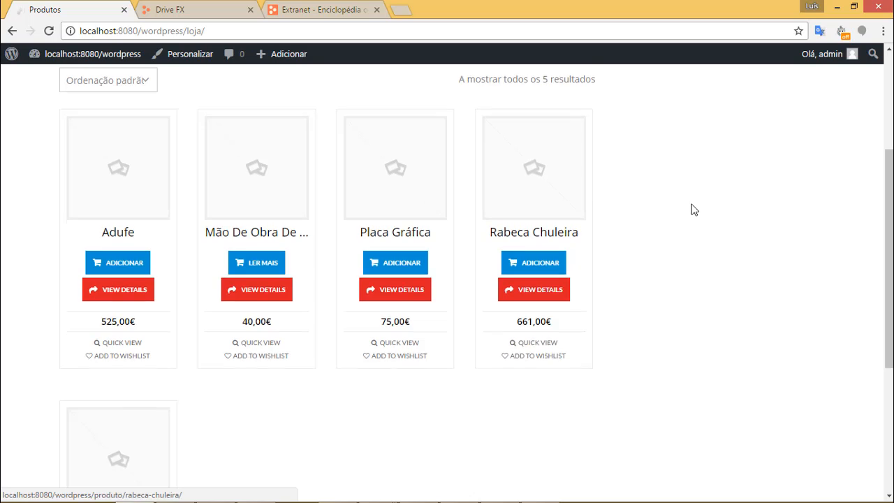
scroll(692, 209, "down", 3)
scroll(493, 323, "up", 1)
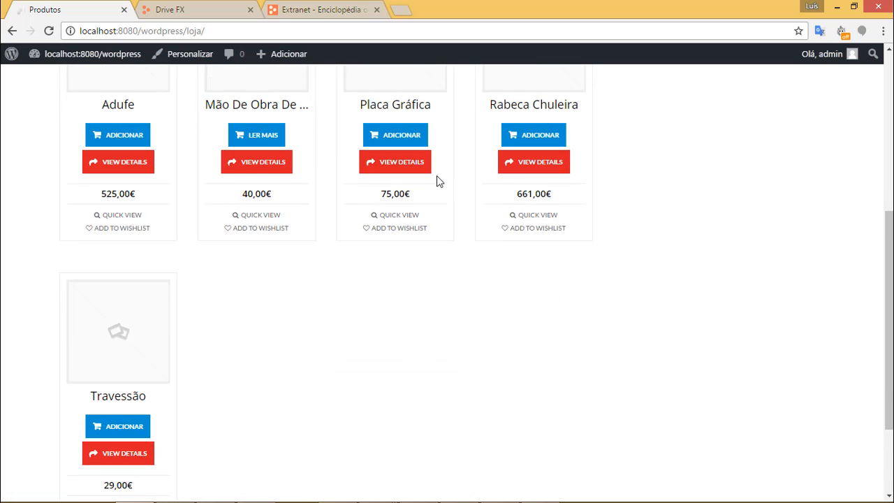
scroll(189, 346, "down", 1)
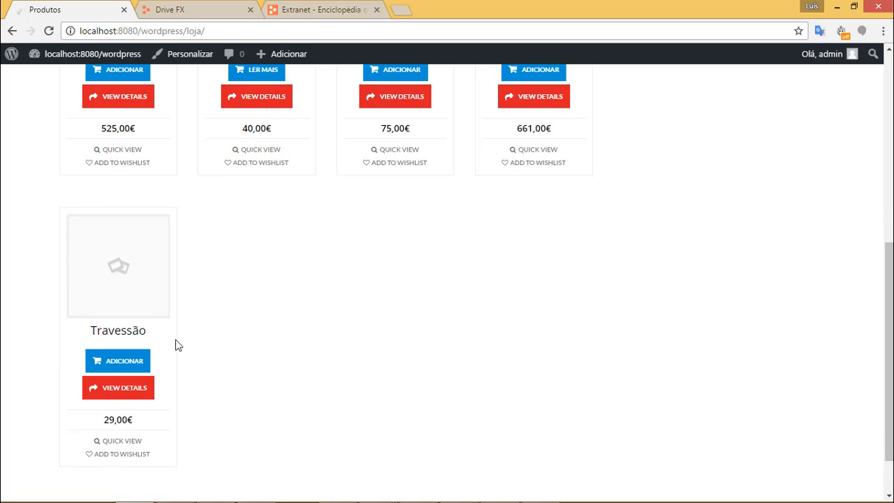
scroll(377, 299, "down", 1)
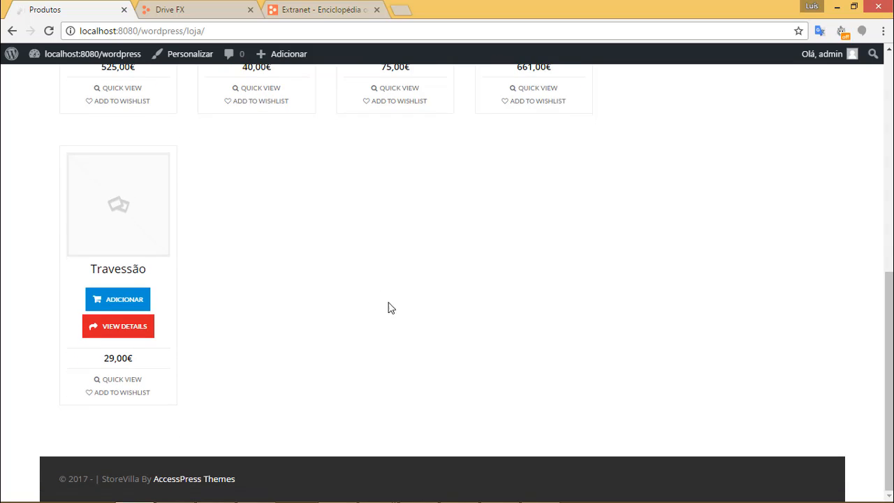
scroll(426, 301, "up", 1)
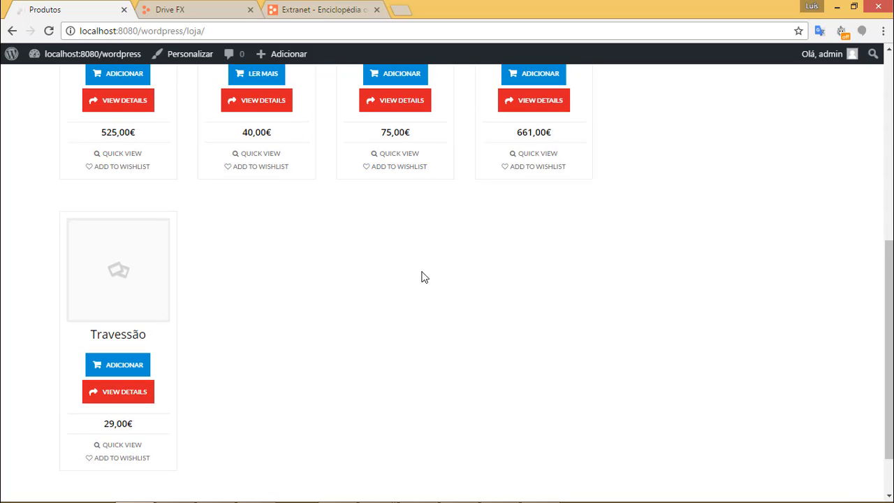
Add Travessão (29,00€) to the cart and check the cart's 29,00€ subtotal.
left_click(136, 364)
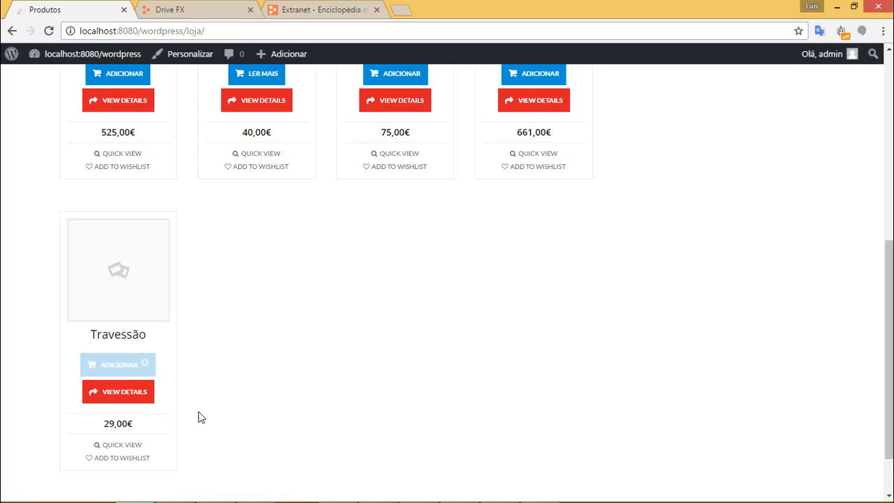
scroll(559, 235, "down", 1)
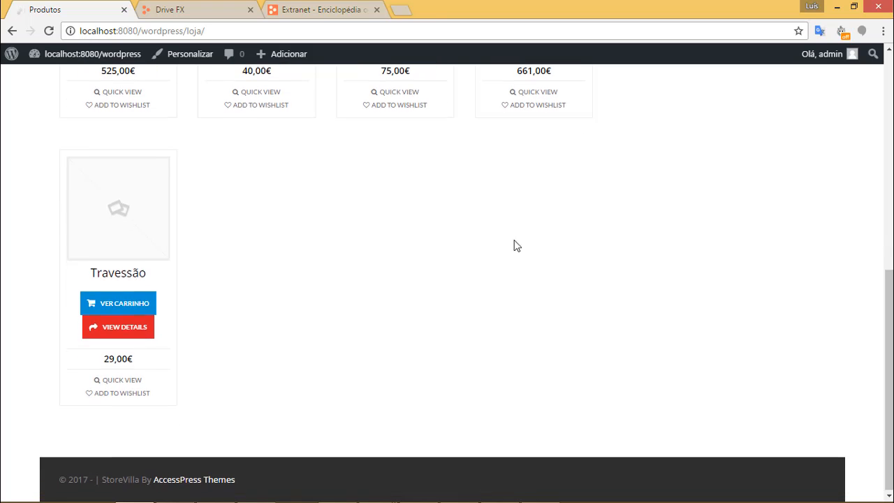
scroll(240, 352, "up", 1)
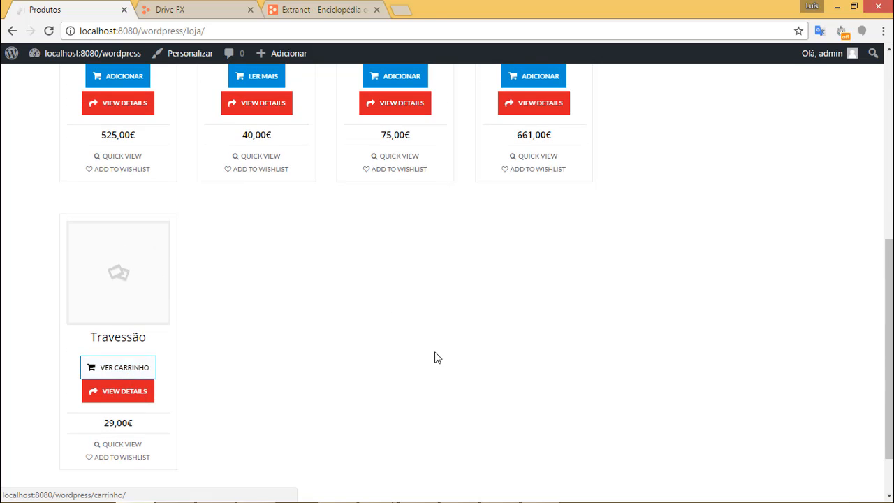
scroll(435, 357, "up", 3)
scroll(739, 336, "up", 3)
mouse_move(822, 77)
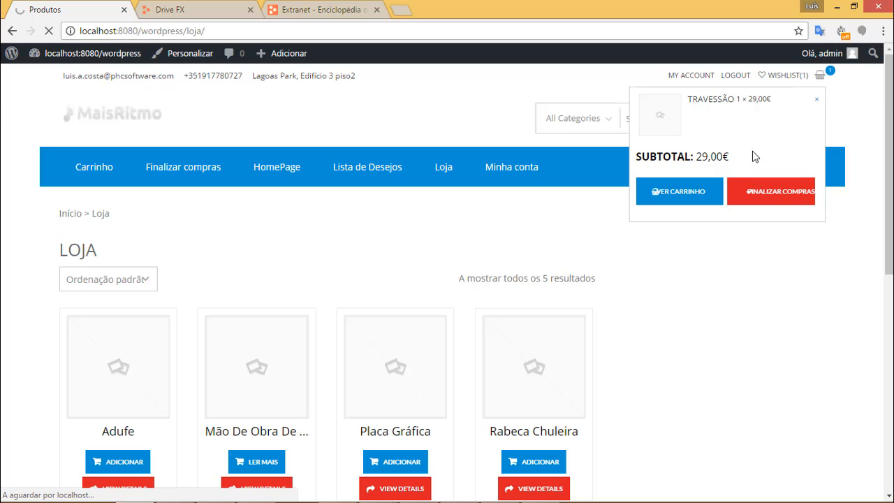
On the cart page, change Travessão's quantity to 3 and update the cart.
left_click(685, 192)
left_click(622, 316)
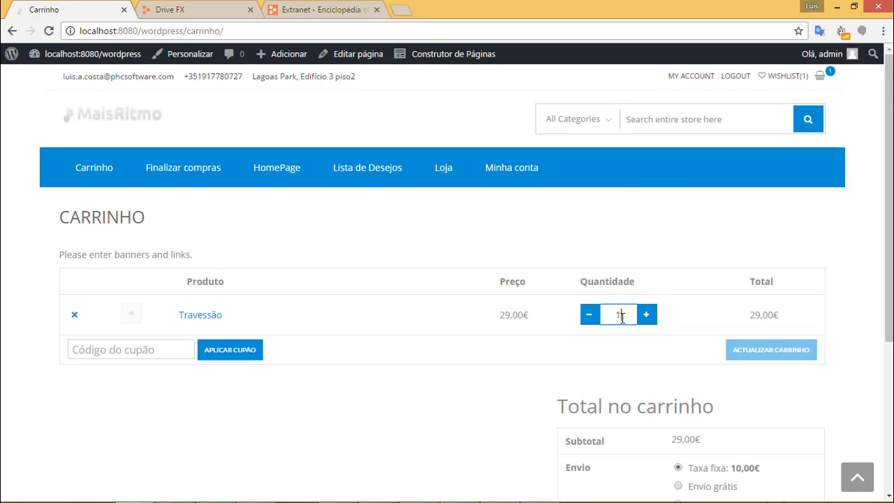
key("BackSpace")
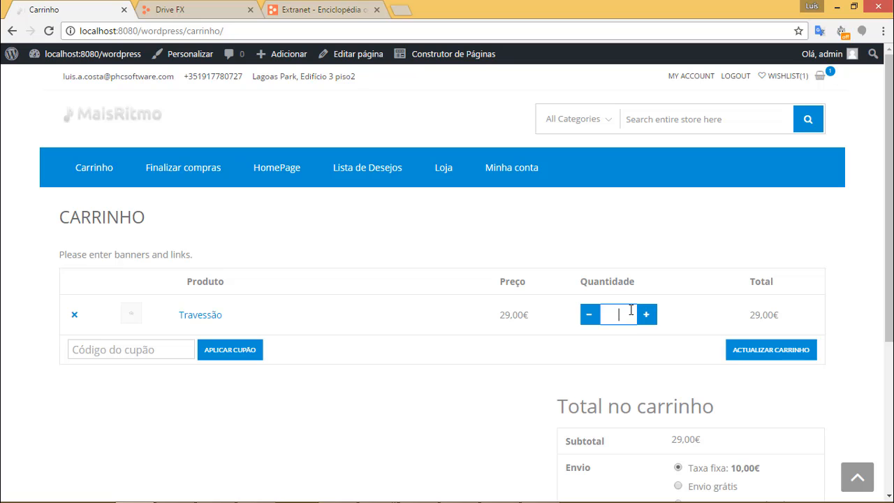
type("3")
left_click(813, 351)
scroll(848, 311, "down", 2)
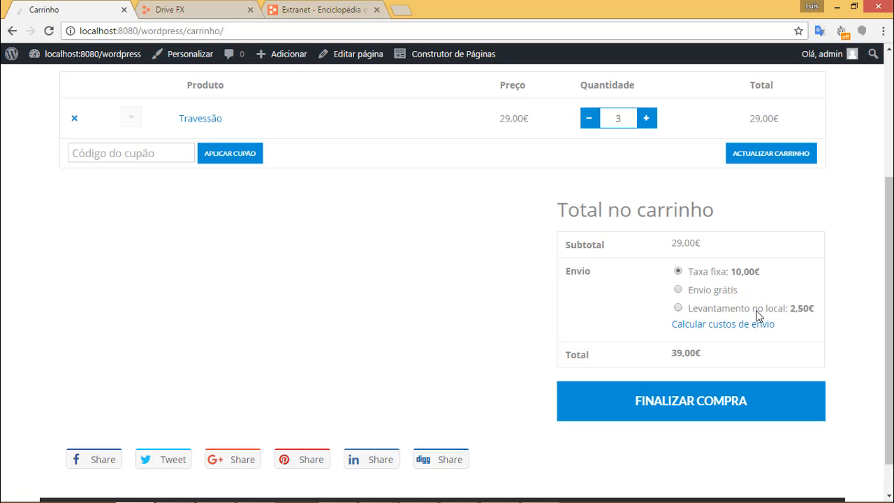
Choose 'Levantamento no local' shipping, recalculate the total to 89,50€, and proceed to checkout.
left_click(757, 314)
scroll(795, 315, "up", 1)
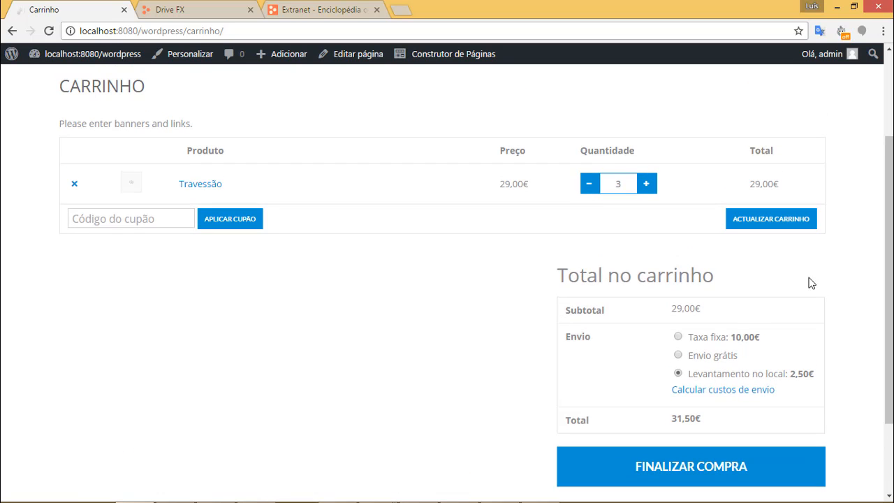
left_click(775, 222)
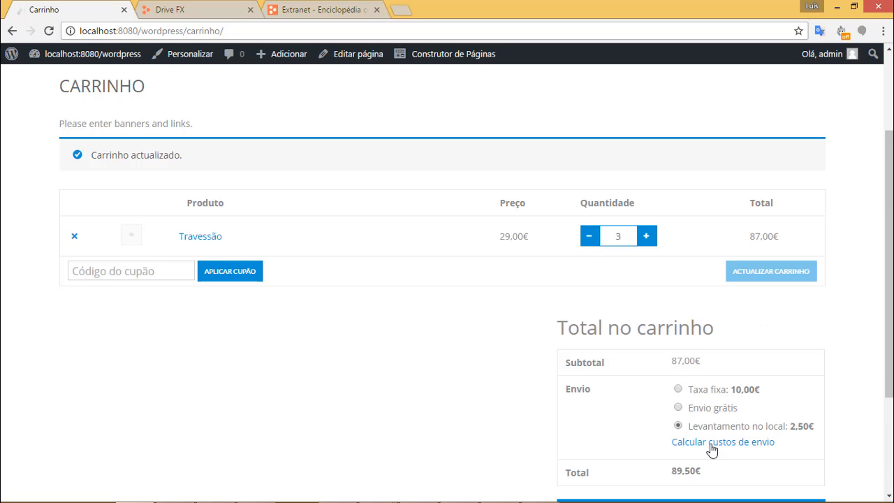
scroll(712, 450, "down", 2)
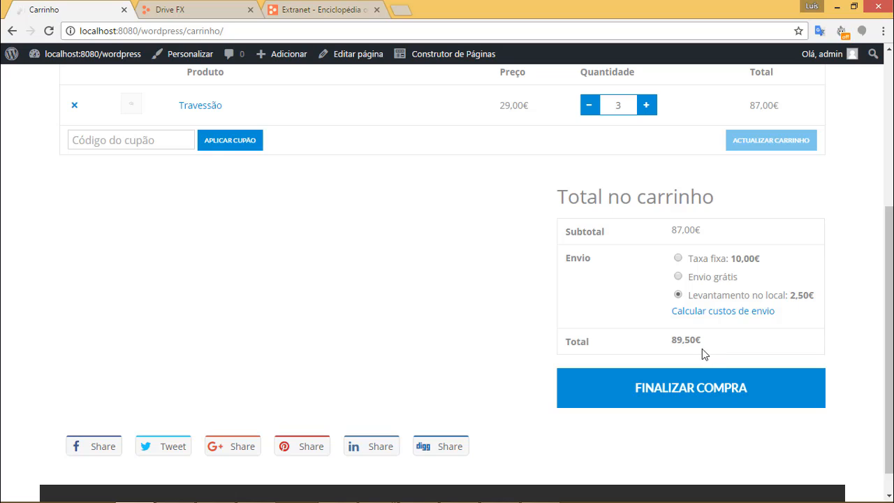
left_click(706, 388)
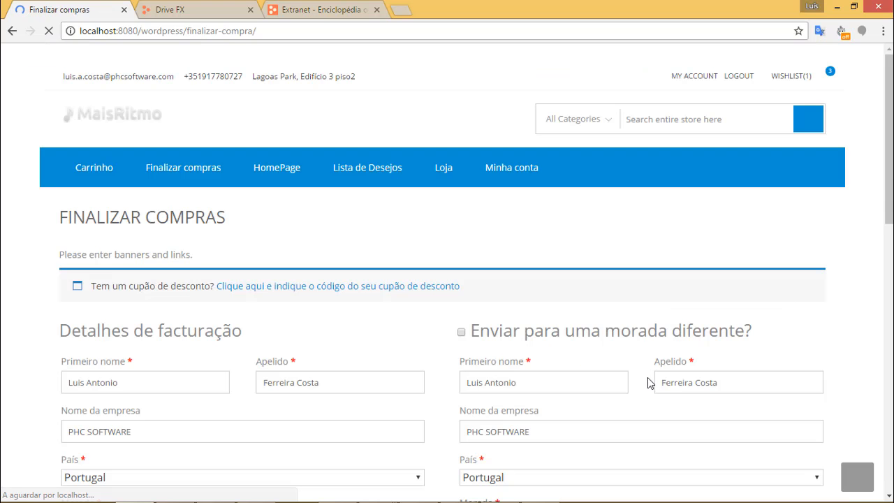
Replace the billing first name and surname with the new customer's name.
scroll(362, 293, "down", 2)
left_click_drag(170, 245, 24, 247)
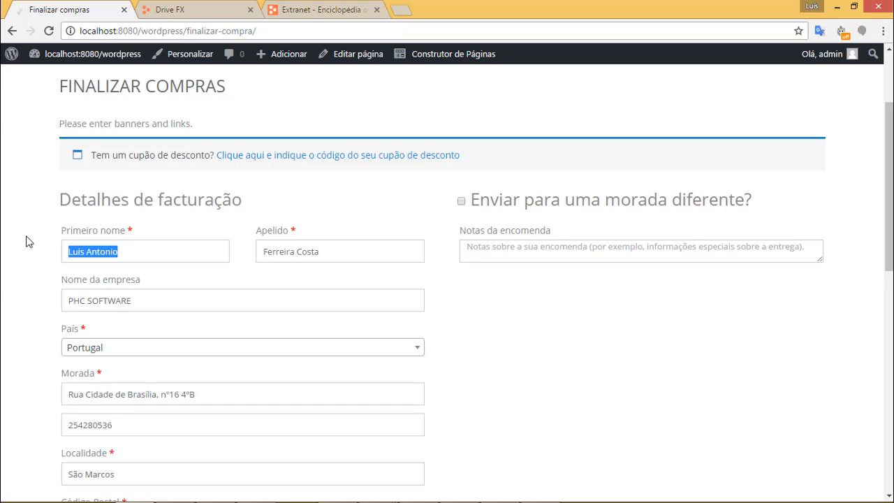
key("BackSpace")
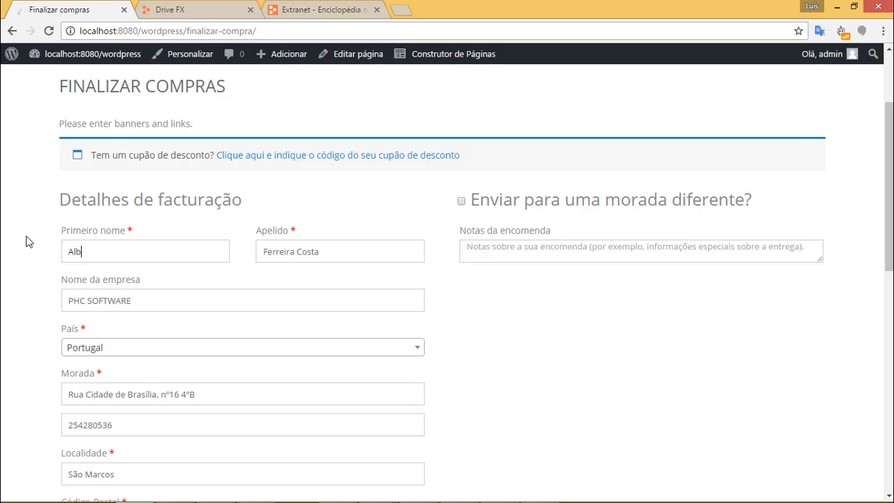
key("Tab")
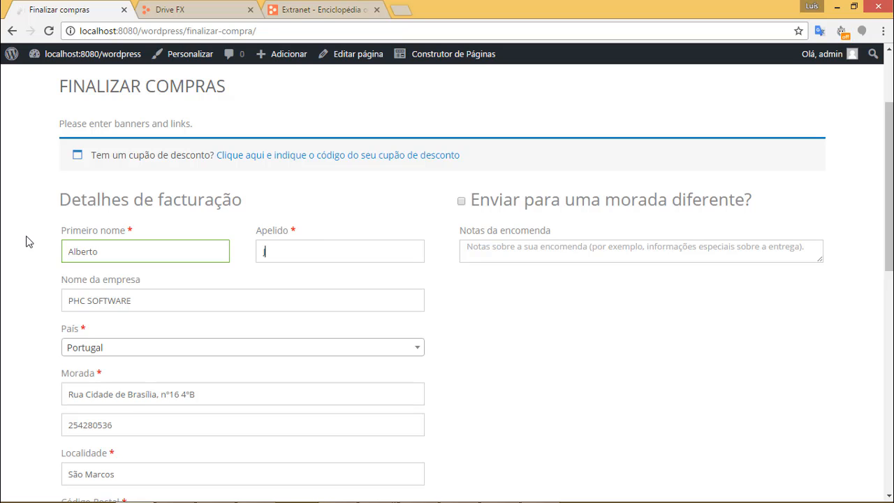
Replace the street address, clear the old town, and enter a number in the second address line.
scroll(213, 313, "down", 2)
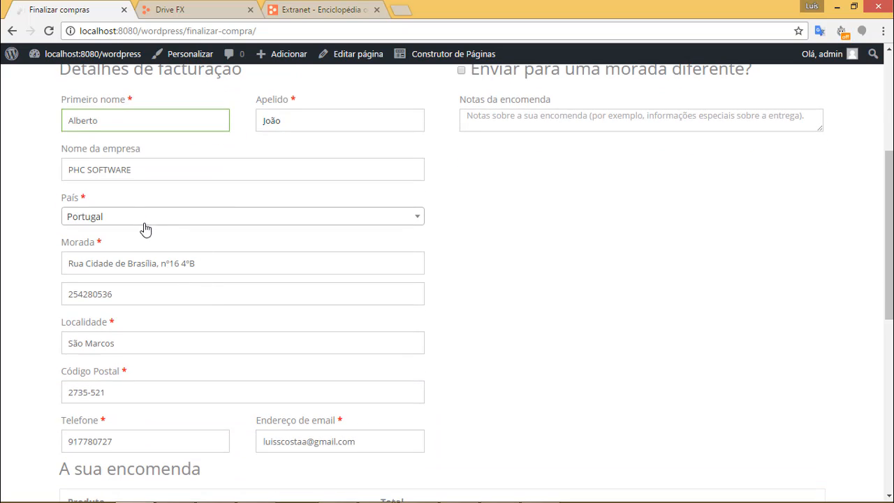
left_click_drag(203, 262, 32, 253)
type("s")
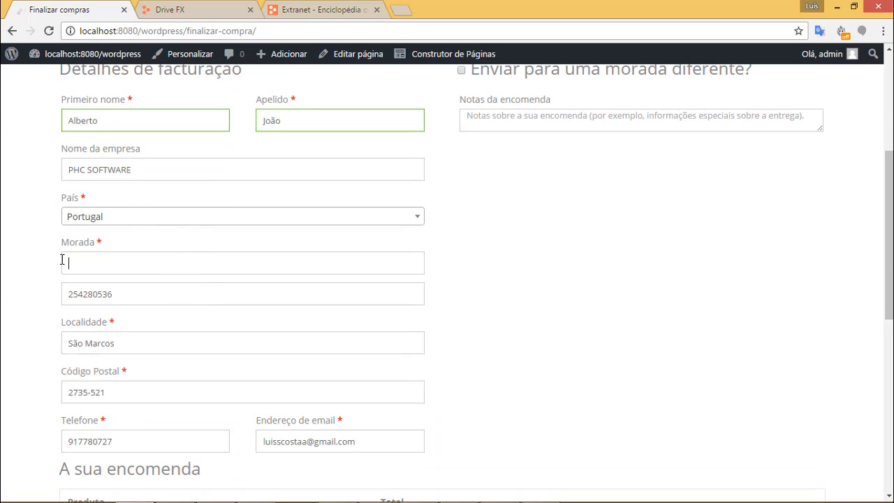
type("Morada xpto")
key("Tab")
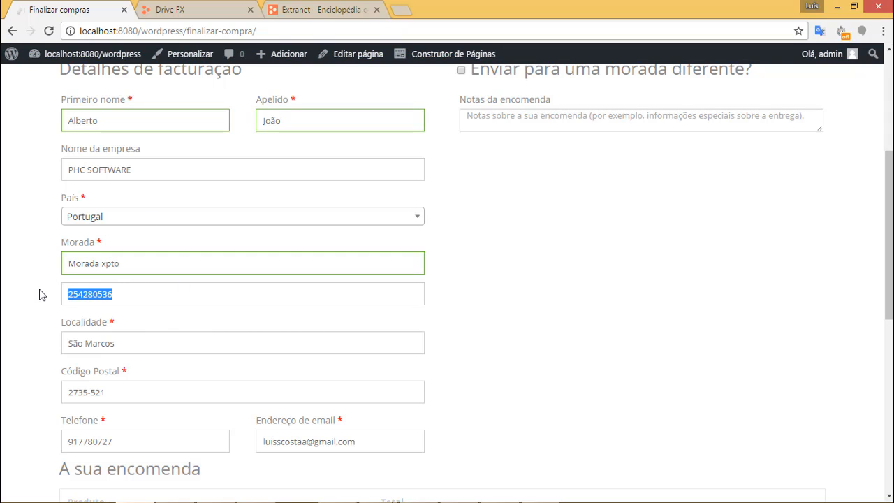
left_click(143, 267)
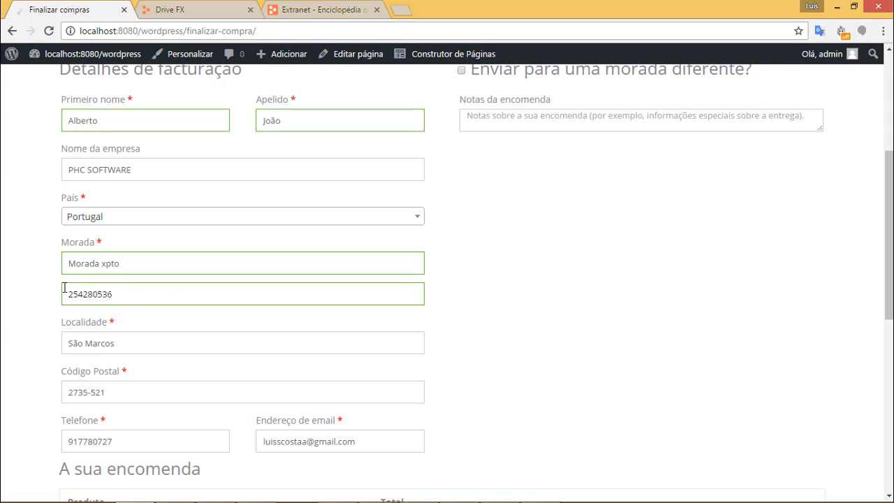
left_click_drag(128, 296, 66, 297)
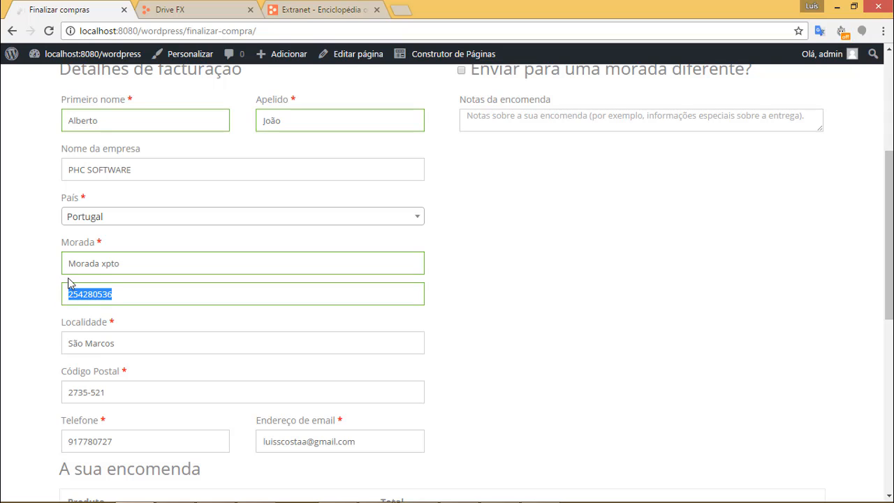
left_click(134, 298)
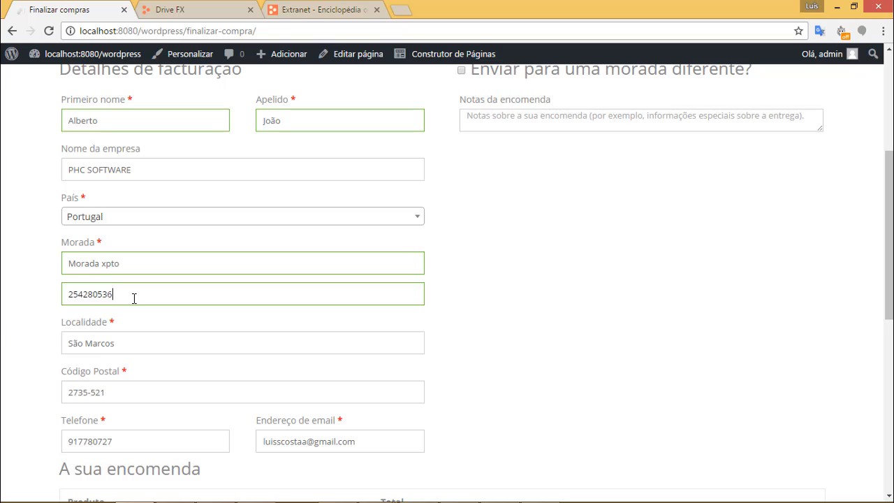
key("BackSpace")
key("BackSpace")
key("BackSpace")
key("BackSpace")
key("BackSpace")
key("BackSpace")
key("BackSpace")
key("BackSpace")
key("BackSpace")
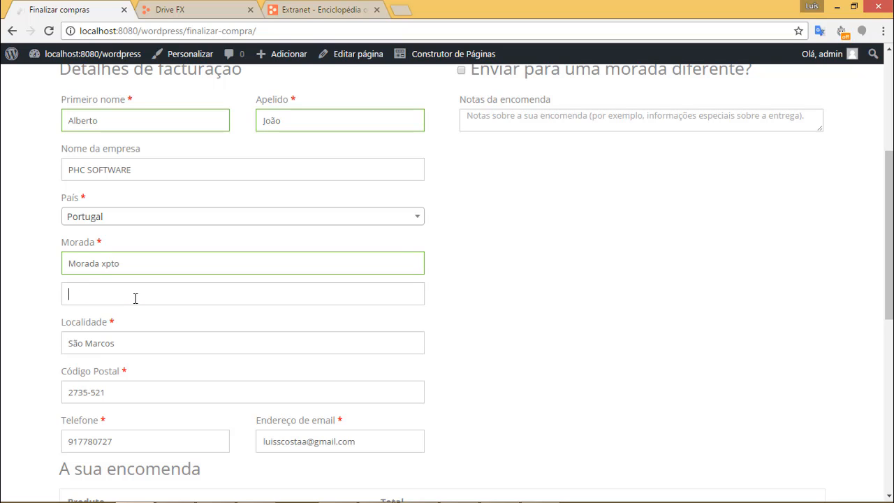
left_click_drag(119, 343, 78, 339)
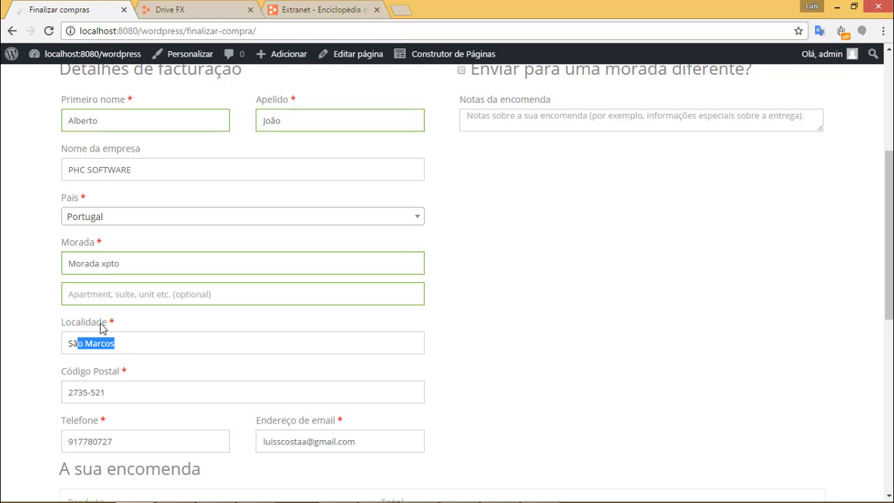
key("BackSpace")
key("BackSpace")
key("BackSpace")
left_click(97, 295)
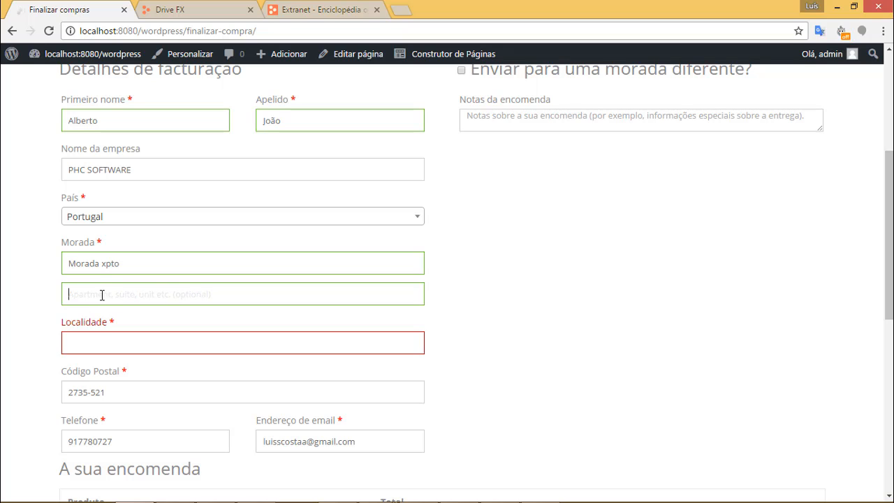
type("1")
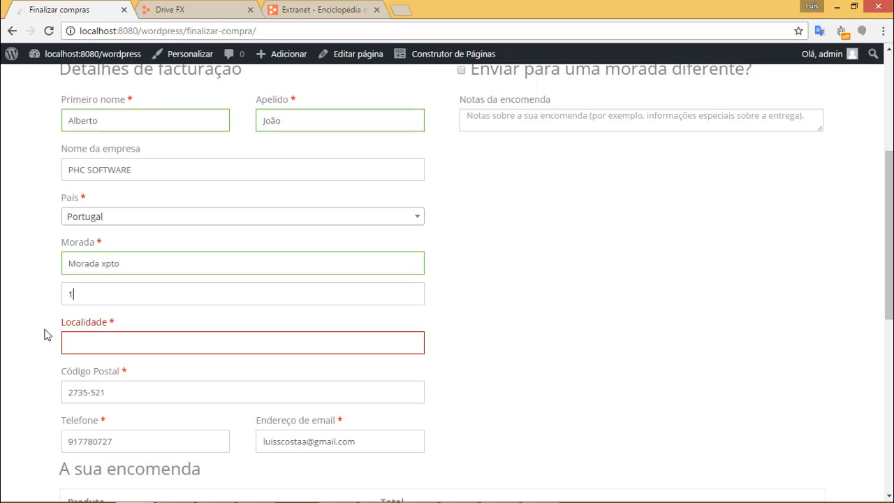
type("23456789")
Enter the customer's town, postal code and phone number, and begin typing their e-mail.
left_click(112, 340)
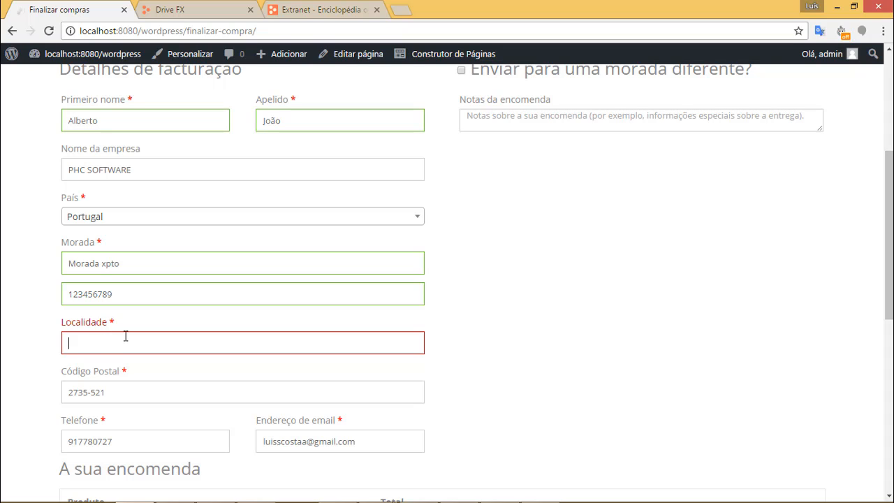
type("Lisboa")
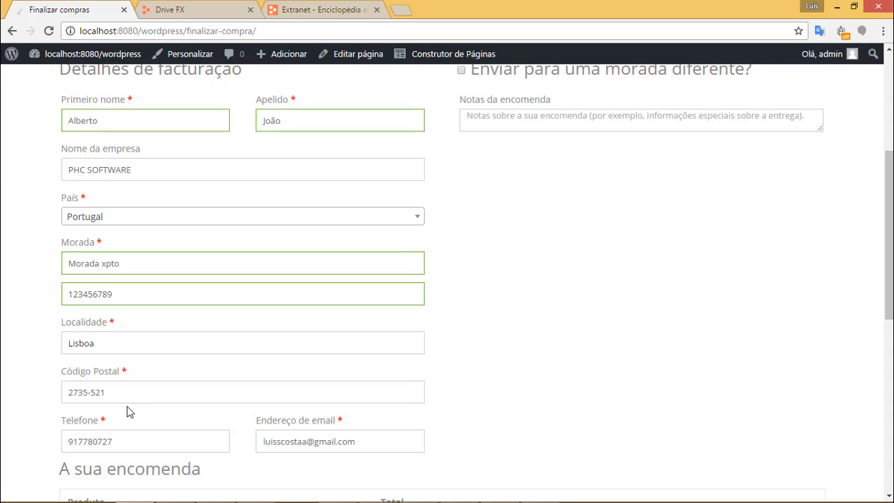
left_click_drag(114, 394, 40, 398)
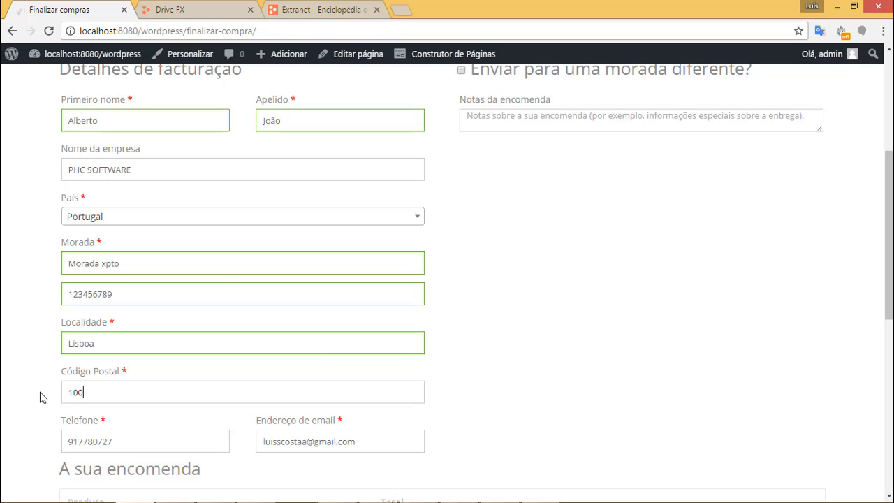
key("Tab")
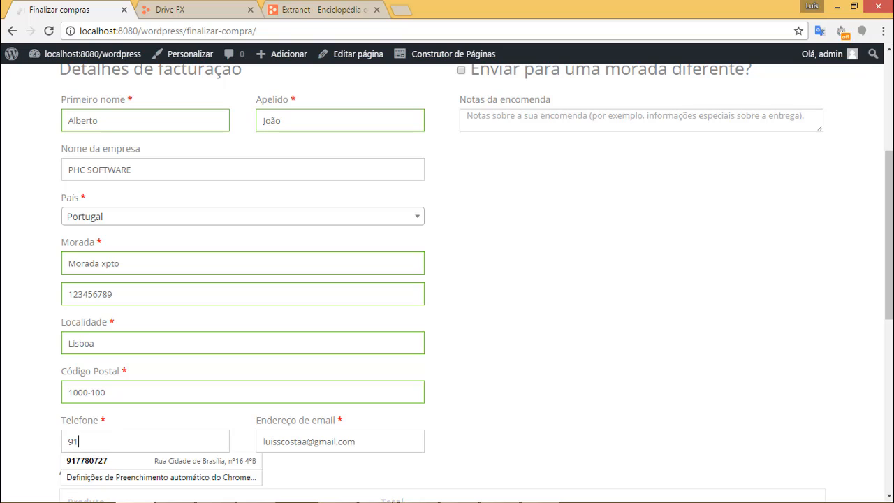
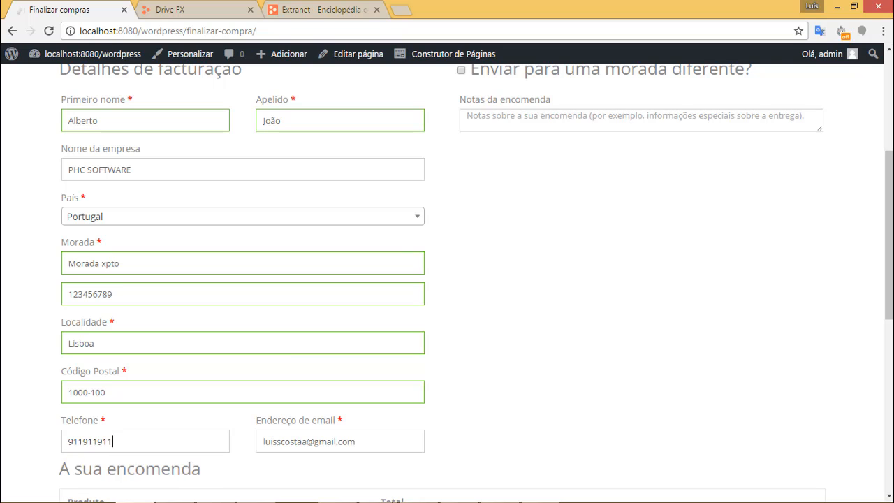
key("Tab")
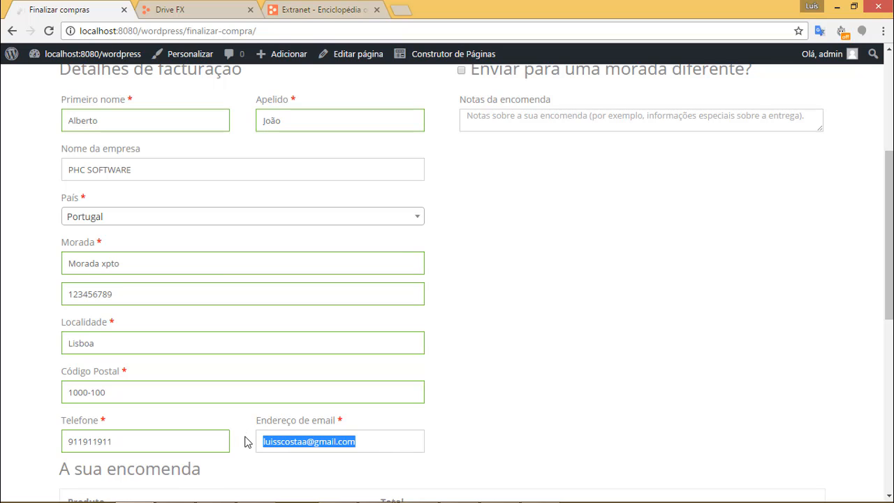
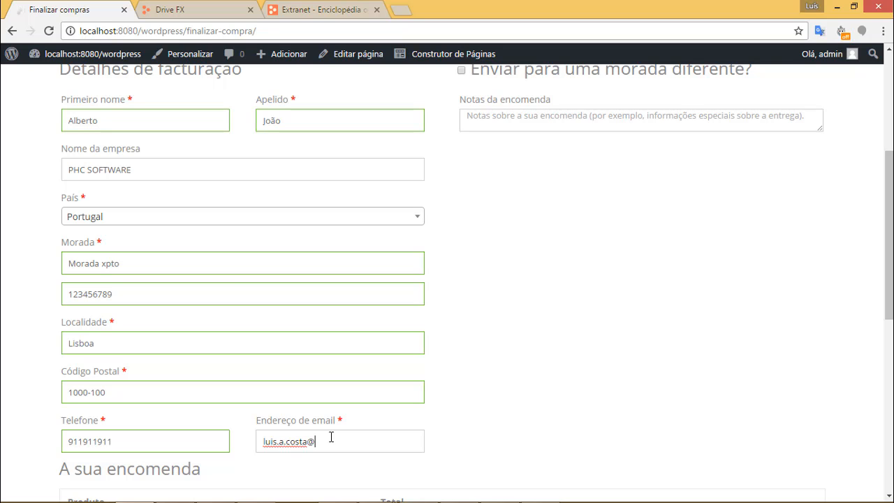
Finish typing the customer's e-mail domain and scroll down to the order summary and payment options.
type("phcsoftware.com")
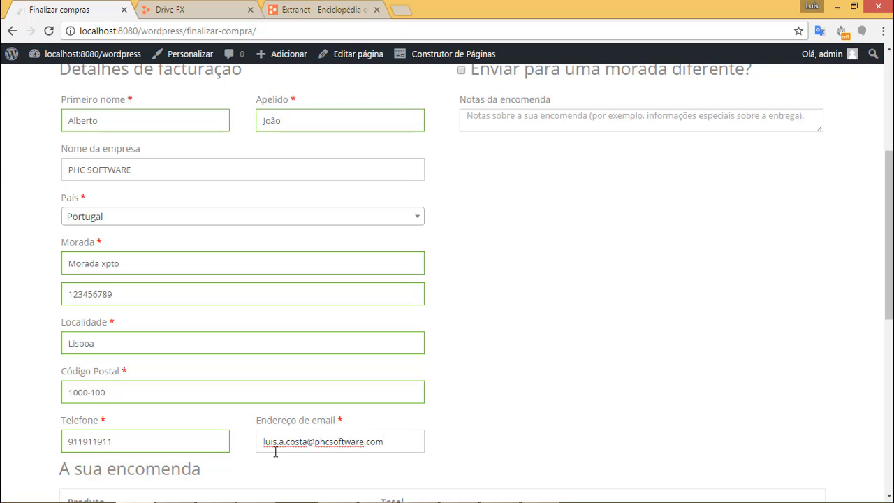
scroll(507, 364, "down", 2)
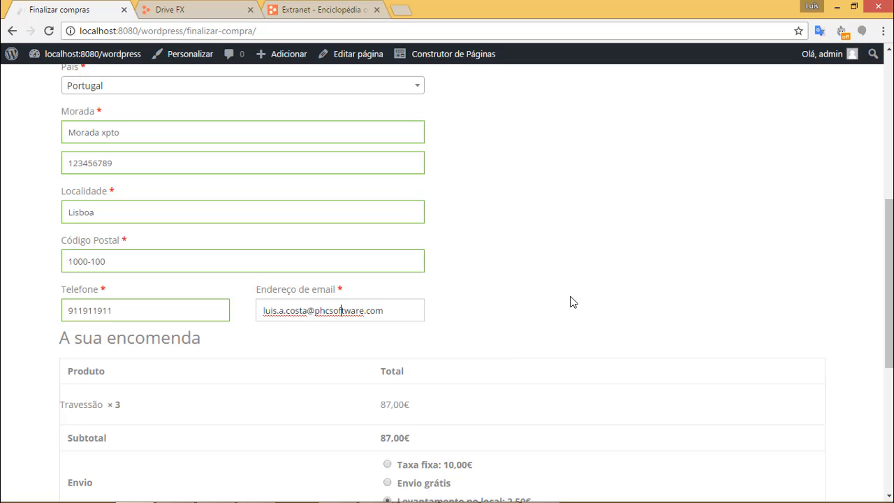
scroll(569, 303, "down", 4)
Place the order with Transferência Bancária as the payment method, via Confirmar Encomenda.
scroll(692, 349, "down", 1)
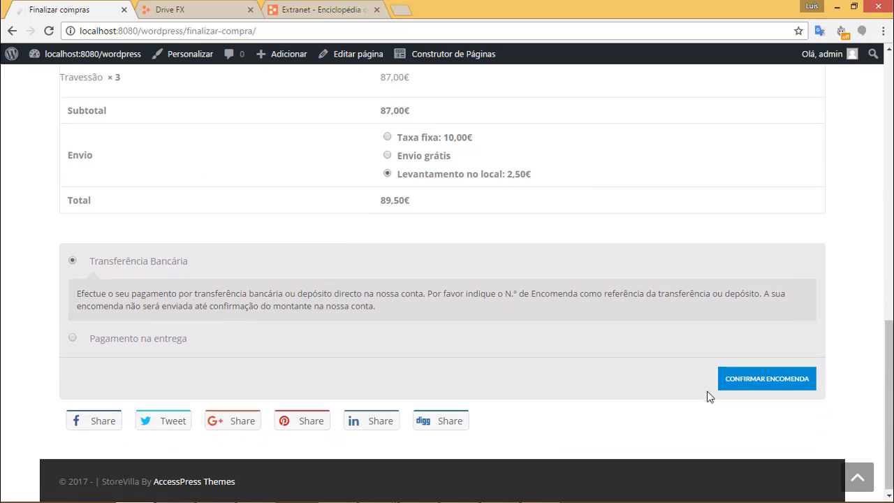
left_click(131, 338)
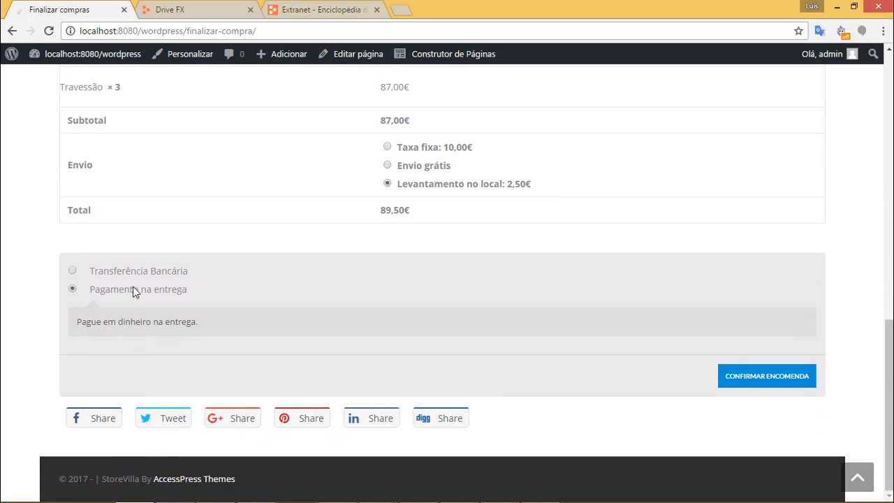
left_click(129, 265)
left_click(763, 388)
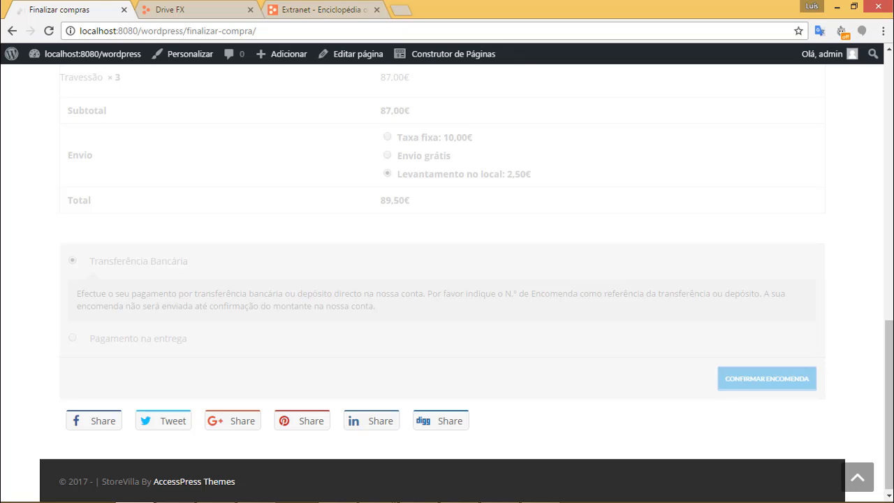
On the confirmation page, highlight order number 48 and the 89,50€ total.
left_click_drag(892, 363, 892, 315)
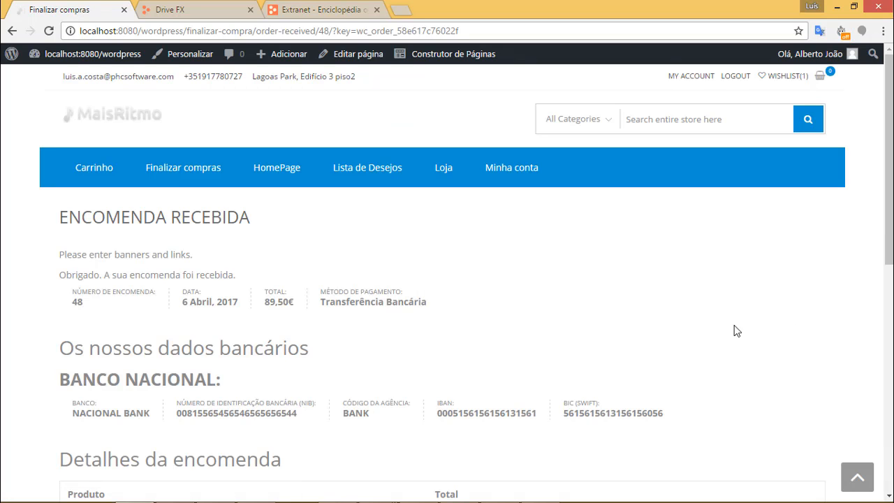
double_click(75, 302)
left_click_drag(265, 301, 290, 301)
In Drive FX, go to Vendas > Documentos > Encomendas de cliente and open order 48.
left_click(201, 14)
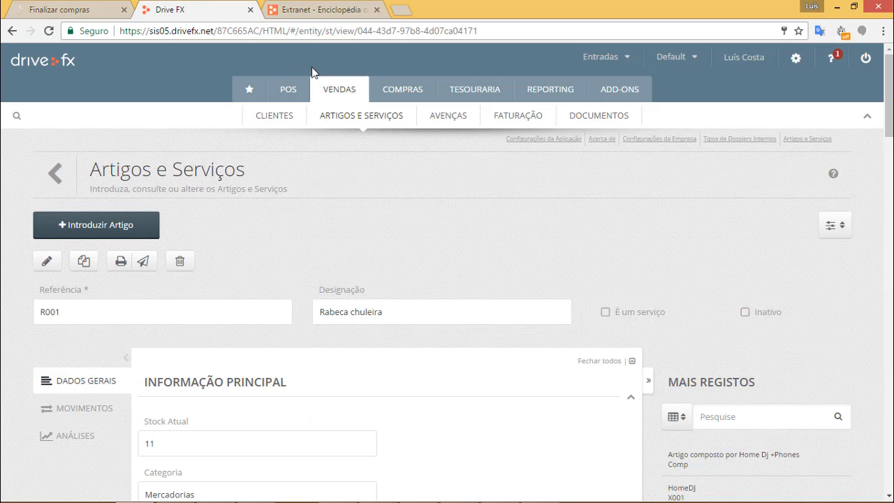
left_click(592, 117)
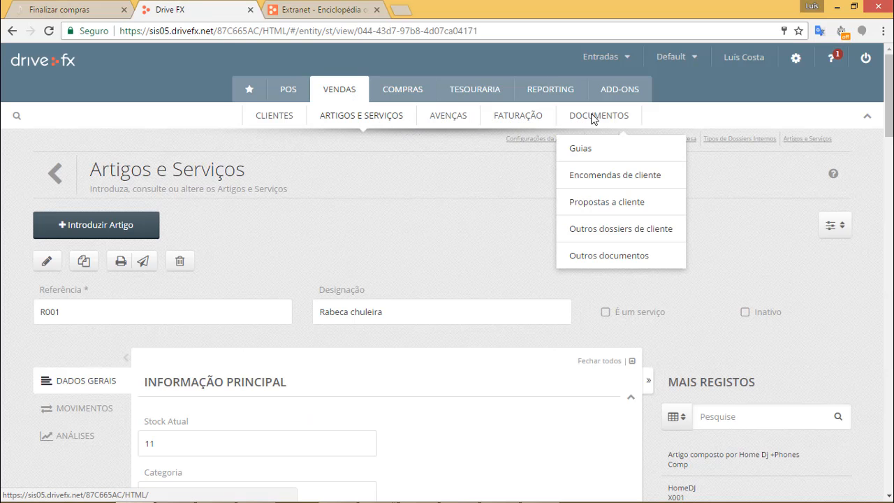
left_click(614, 176)
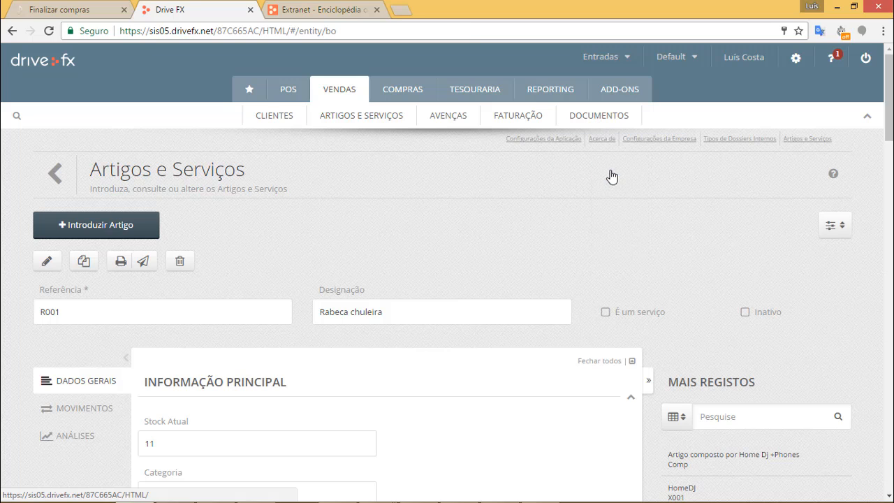
scroll(599, 285, "down", 4)
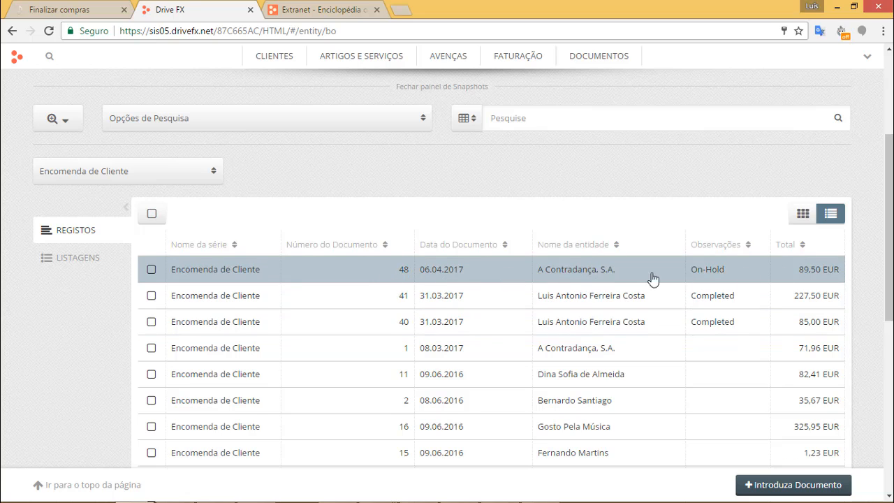
left_click(623, 278)
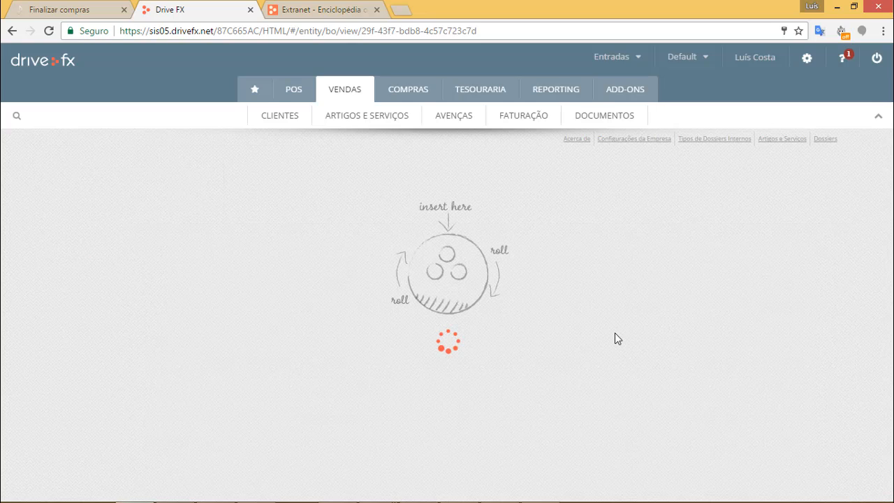
Review order 48's header and highlight the customer name A Contradança, S.A.
scroll(447, 269, "down", 8)
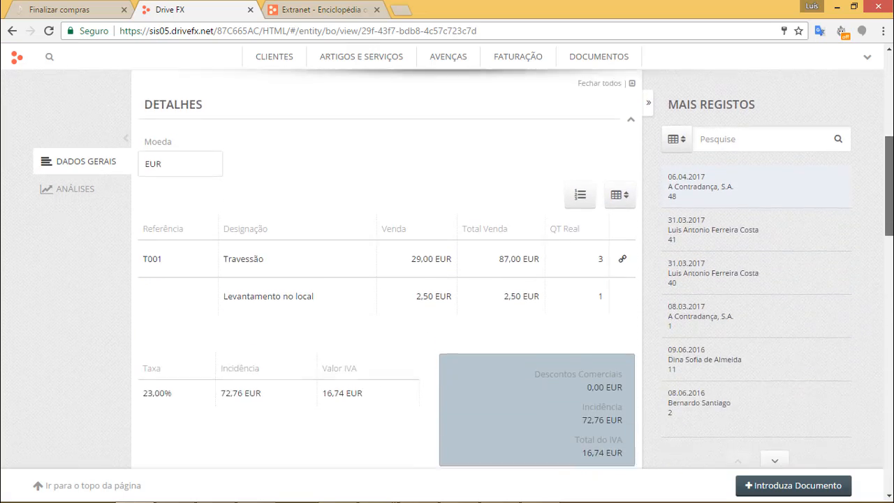
scroll(447, 269, "down", 5)
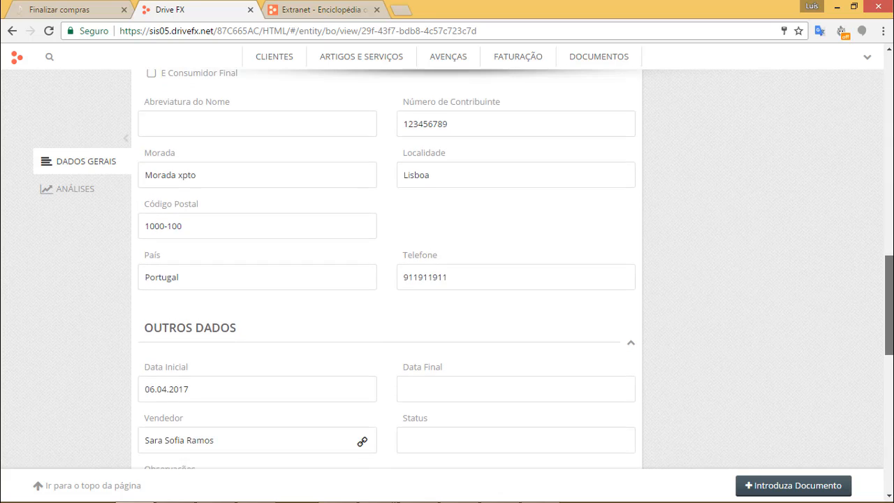
scroll(379, 198, "up", 1)
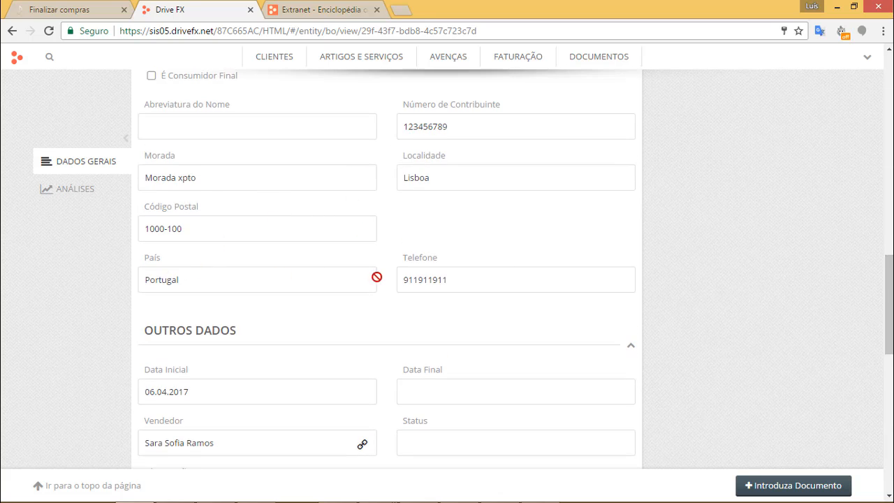
scroll(377, 277, "down", 1)
scroll(409, 271, "down", 1)
left_click_drag(889, 335, 889, 169)
mouse_move(135, 272)
left_mouse_down()
mouse_move(40, 261)
mouse_move(137, 272)
left_mouse_up()
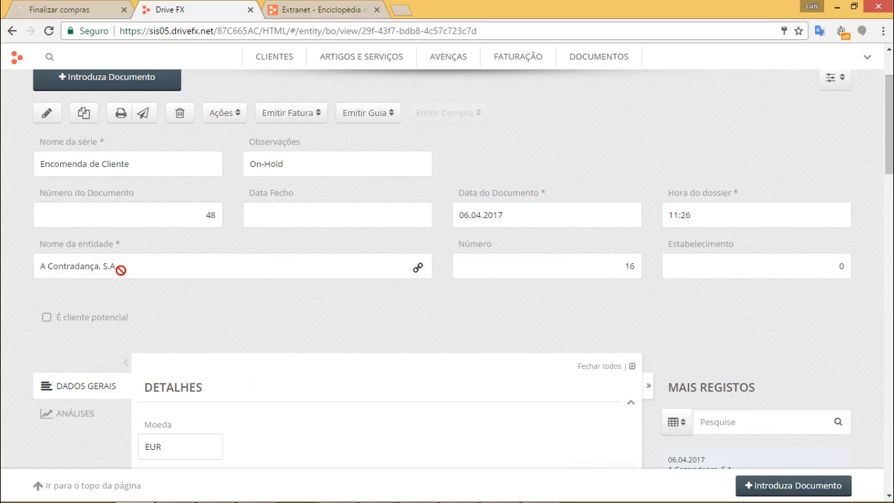
left_click_drag(116, 266, 3, 267)
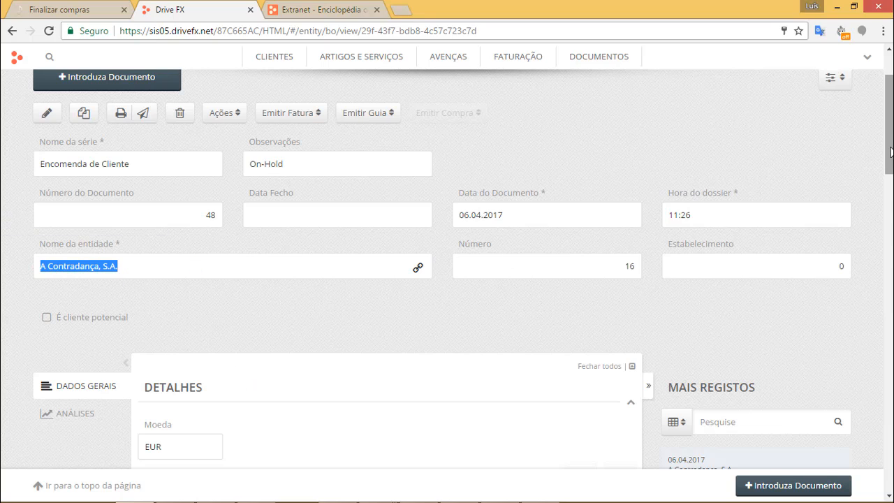
Inspect the order lines: the first item with quantity 3 and the Levantamento no local line.
left_click_drag(890, 142, 891, 214)
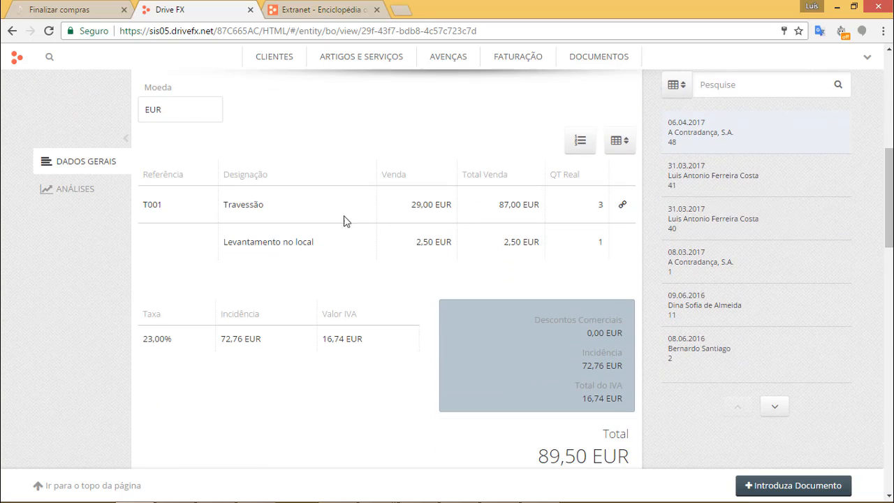
left_click_drag(152, 204, 275, 207)
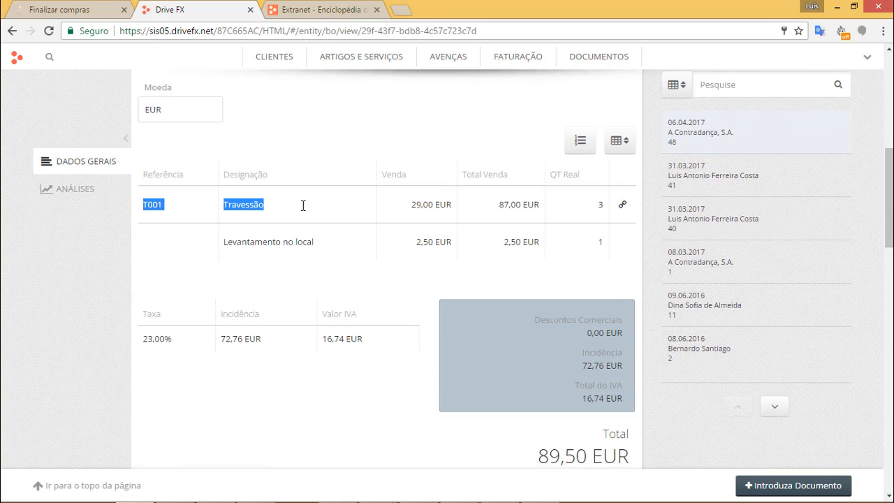
double_click(601, 204)
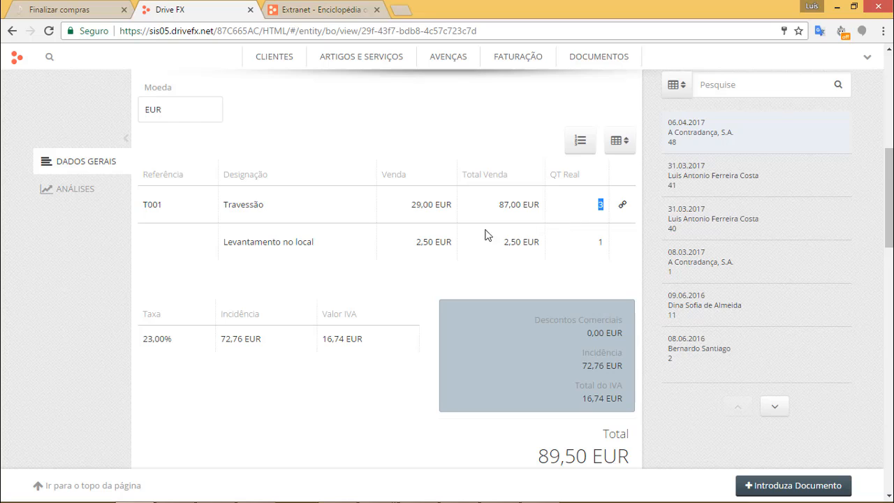
left_click_drag(225, 243, 315, 248)
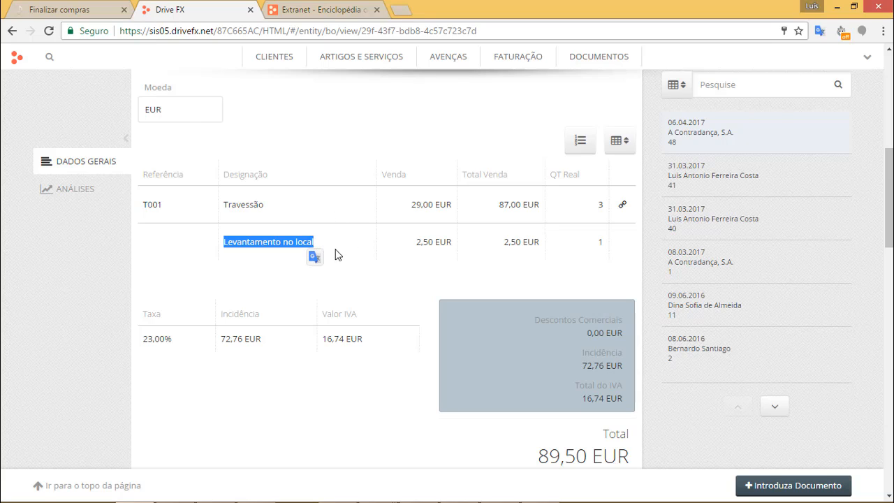
left_click(256, 243)
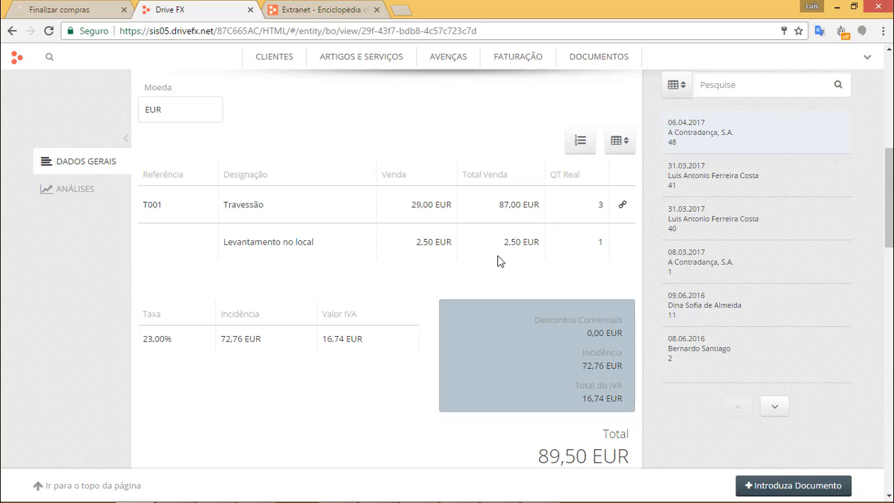
Highlight the On-Hold status in the order notes, then return to the WordPress tab.
left_click_drag(890, 218, 890, 133)
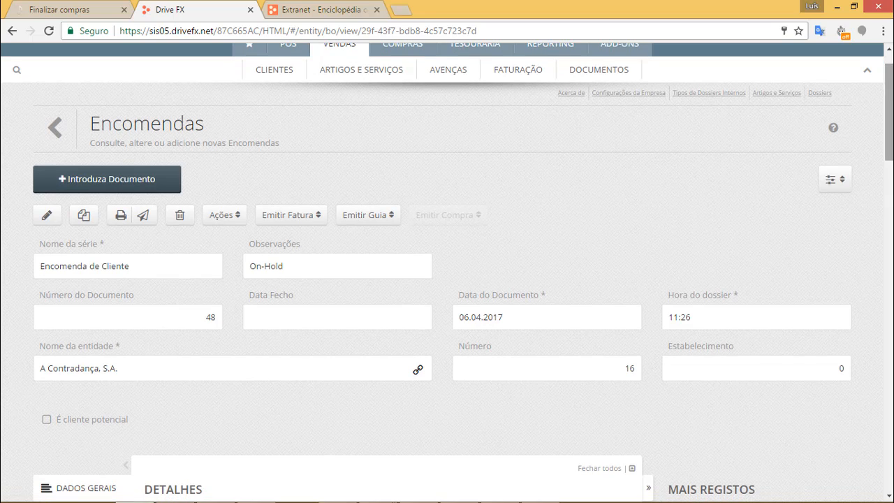
left_click_drag(287, 268, 244, 266)
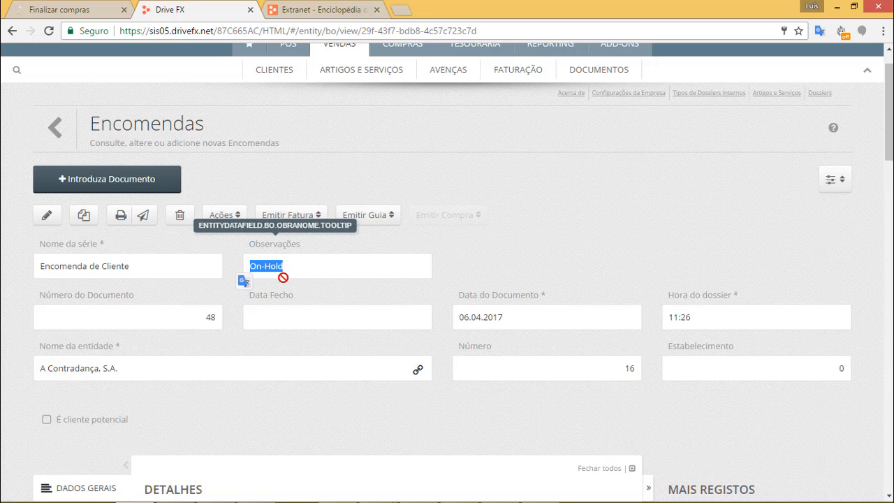
left_click(93, 12)
From the WordPress admin, open WooCommerce order #48 for editing.
left_click(100, 56)
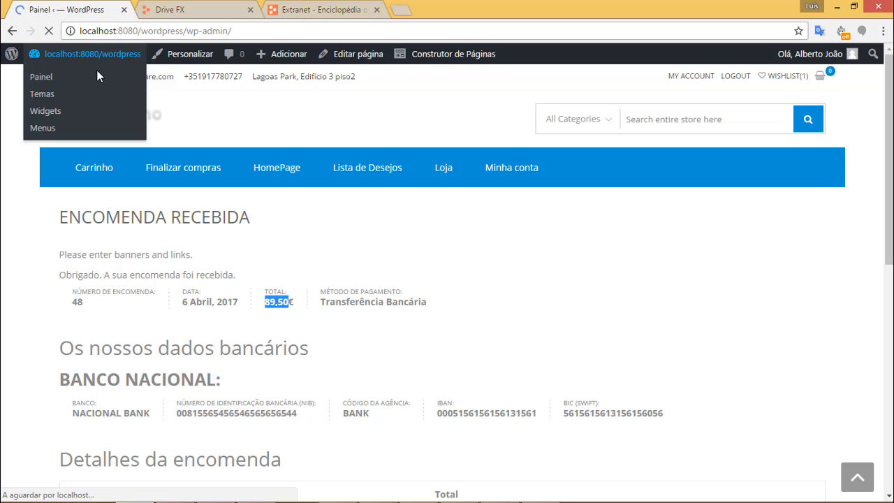
scroll(68, 285, "down", 1)
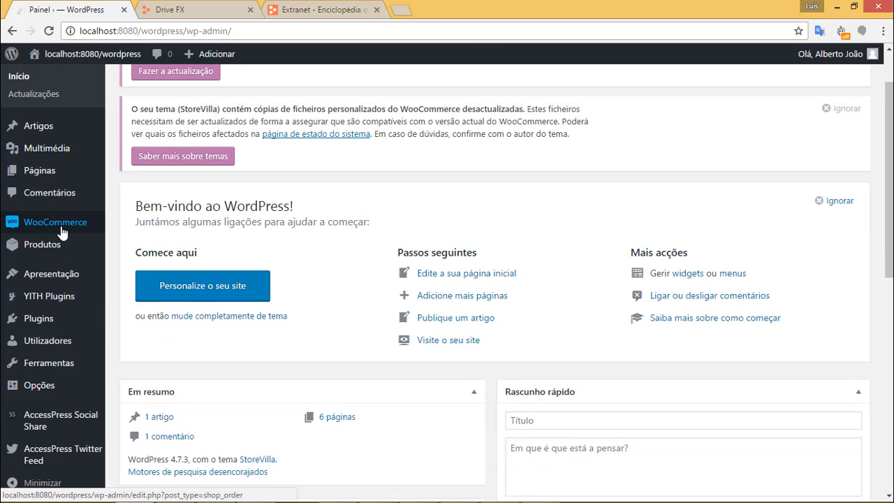
mouse_move(56, 223)
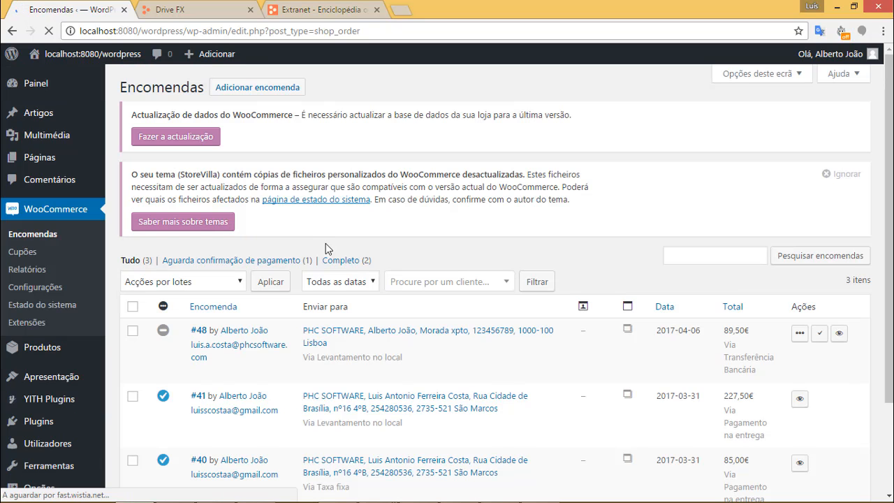
scroll(374, 293, "down", 3)
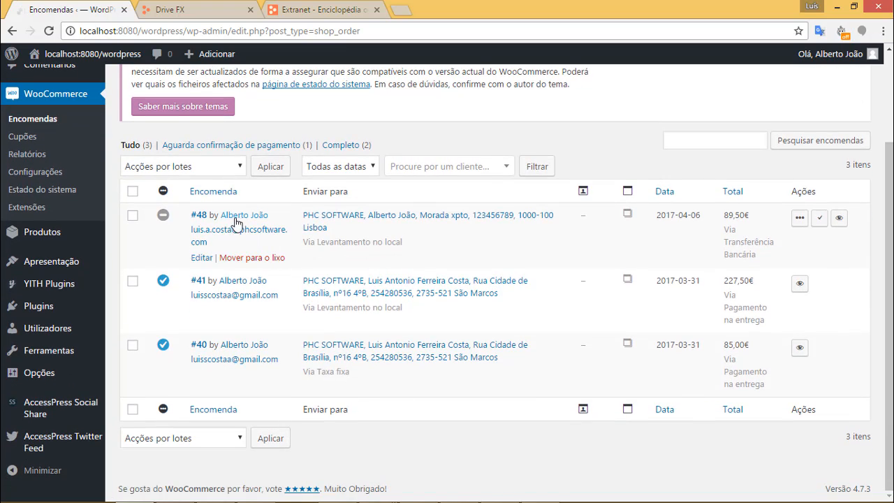
left_click(200, 216)
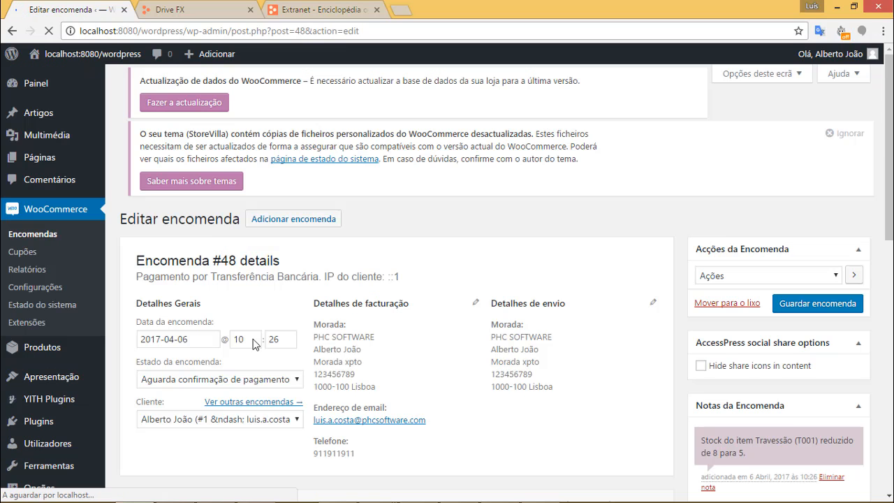
Set Estado da encomenda to Em processamento and save the order.
scroll(253, 345, "down", 3)
left_click(283, 267)
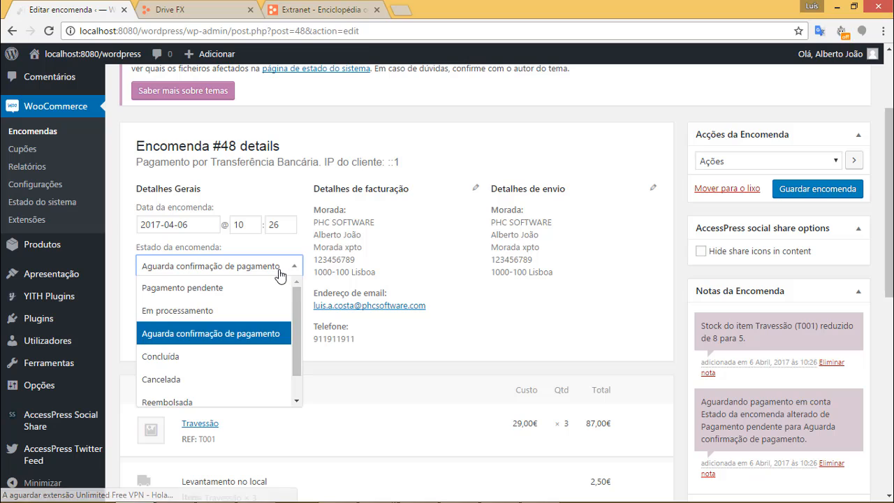
mouse_move(299, 308)
left_mouse_down()
mouse_move(303, 348)
mouse_move(301, 308)
left_mouse_up()
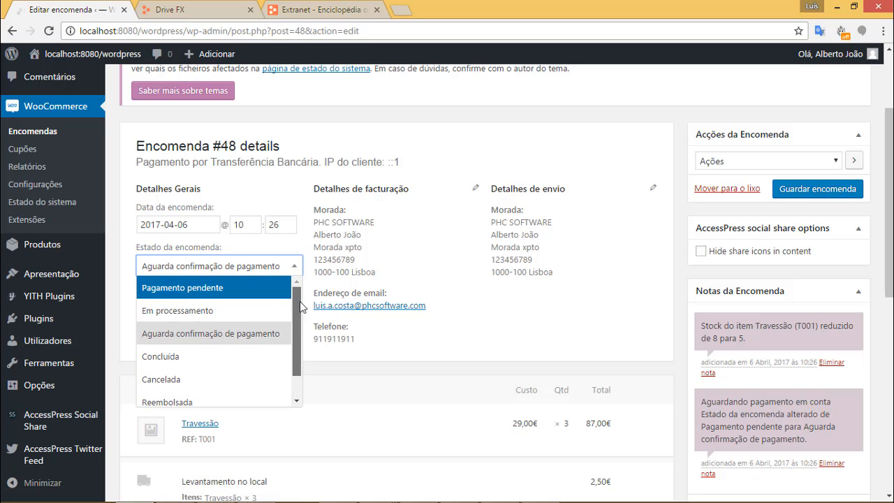
left_click(248, 319)
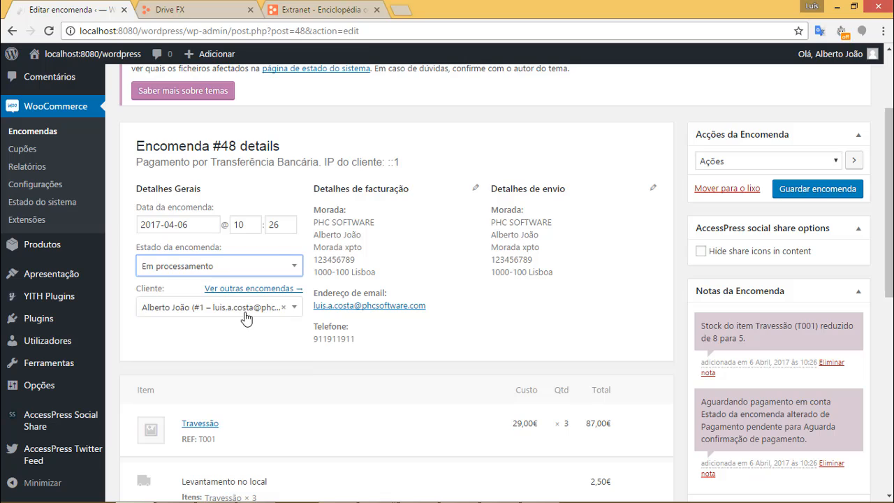
left_click(830, 195)
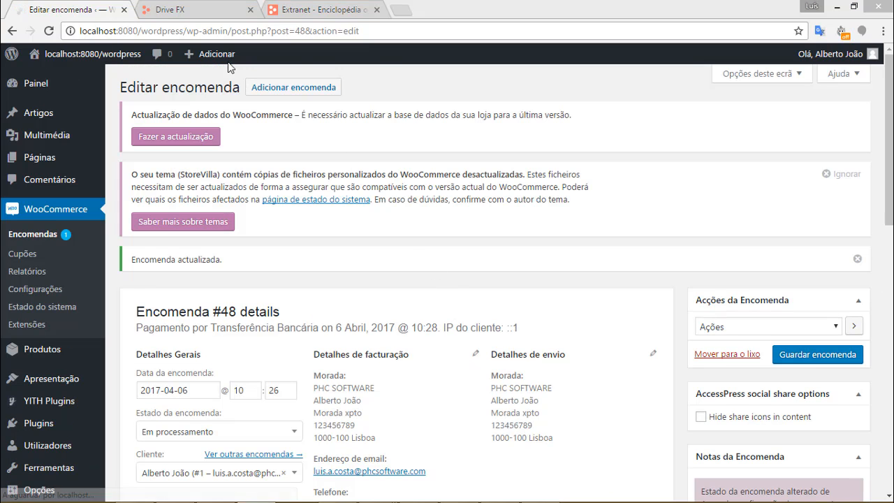
Reload Drive FX order 48 and confirm its observations now read Processing.
left_click(196, 10)
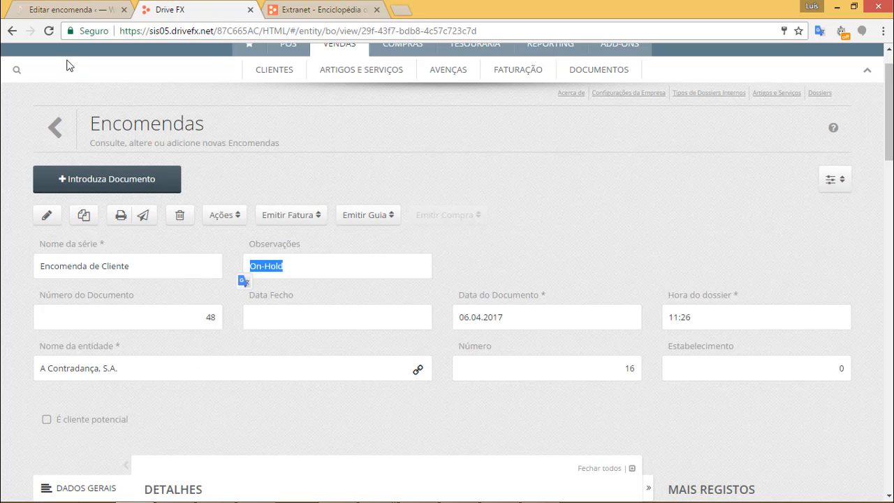
left_click(51, 35)
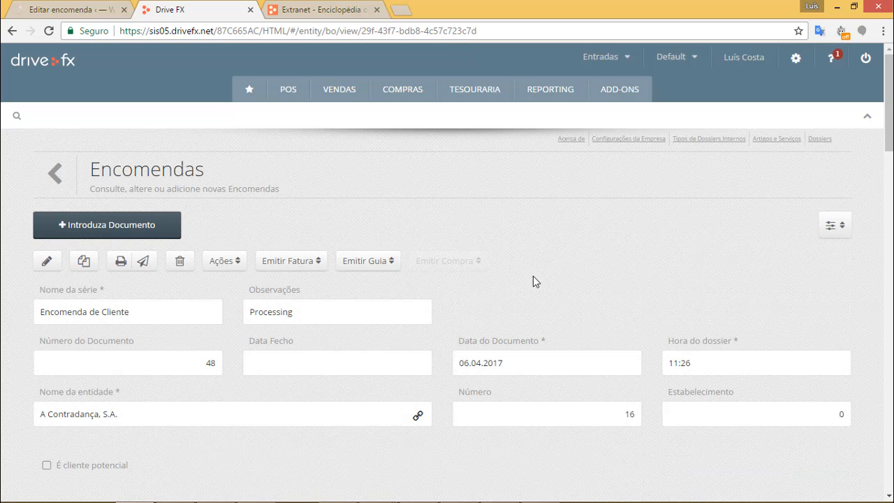
left_click_drag(317, 318, 253, 316)
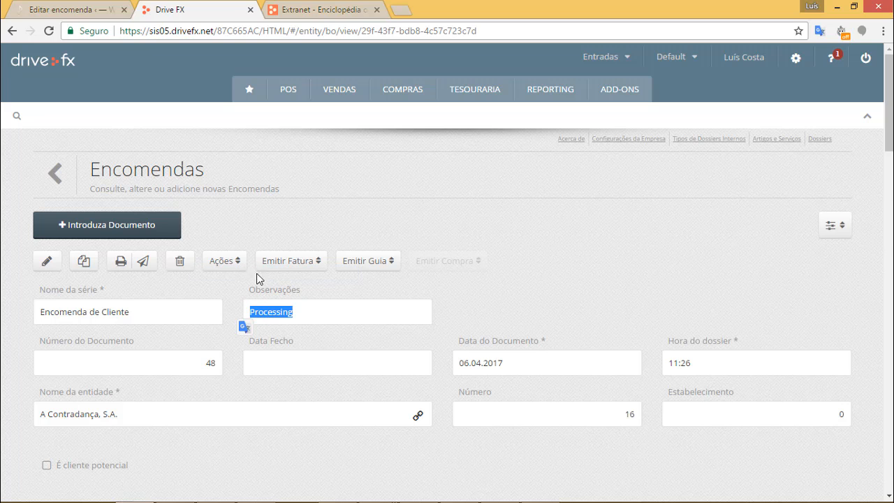
left_click(77, 8)
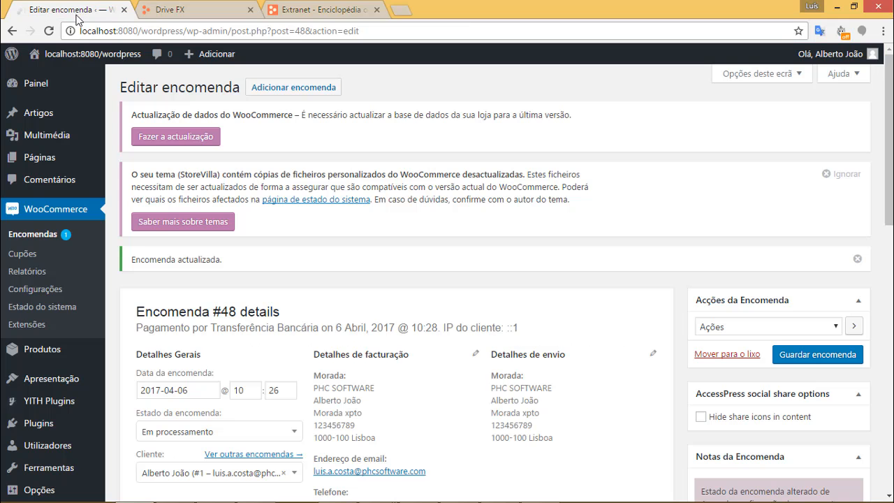
left_click(161, 10)
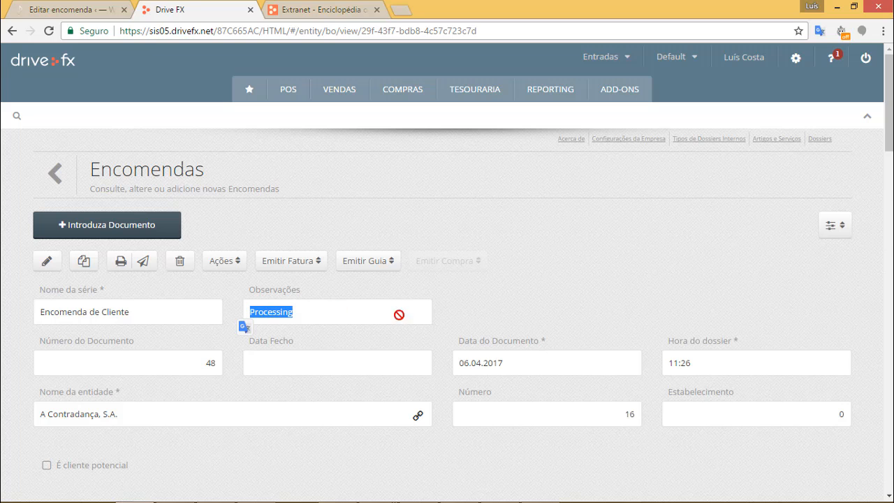
scroll(220, 114, "down", 2)
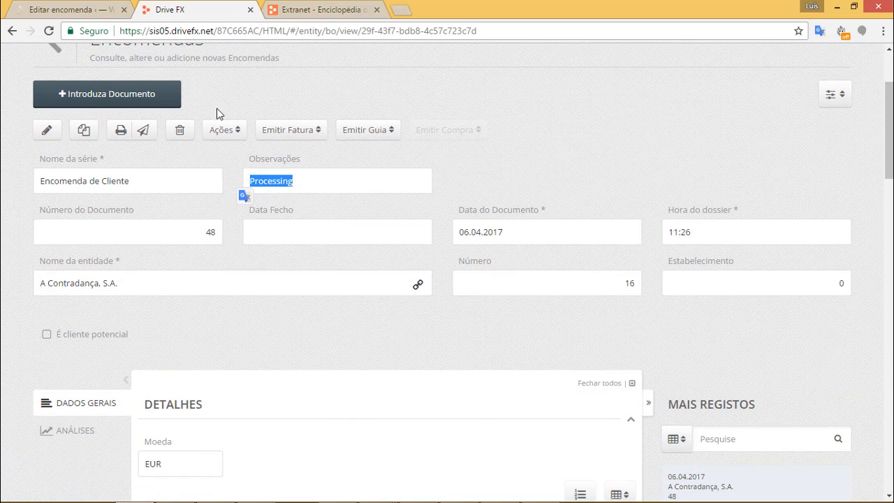
Go back to the WooCommerce orders list and reopen order #48.
left_click(82, 12)
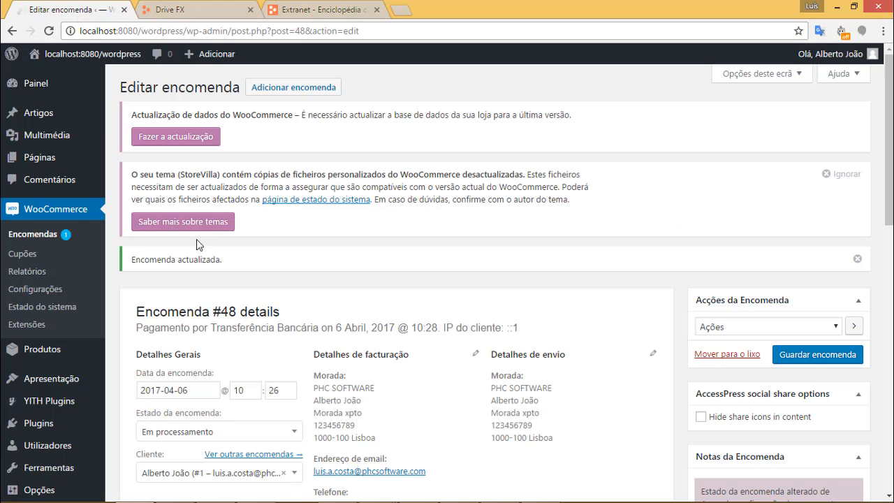
scroll(775, 307, "down", 3)
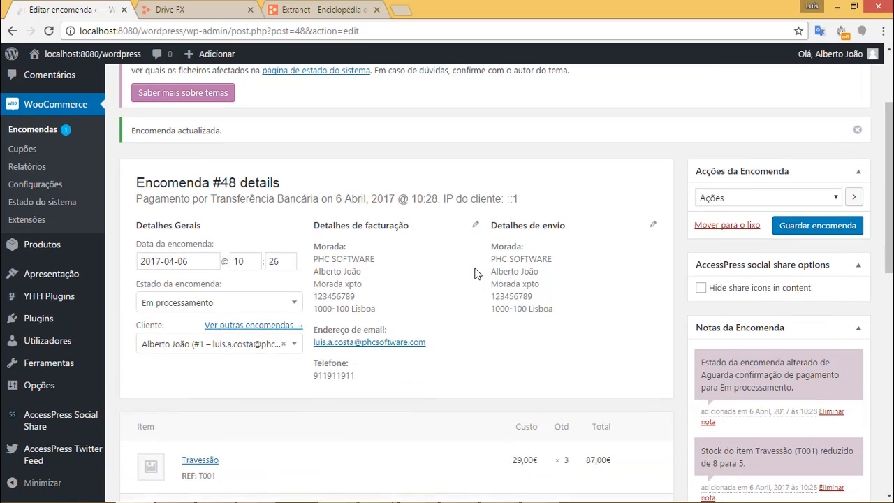
scroll(279, 245, "up", 1)
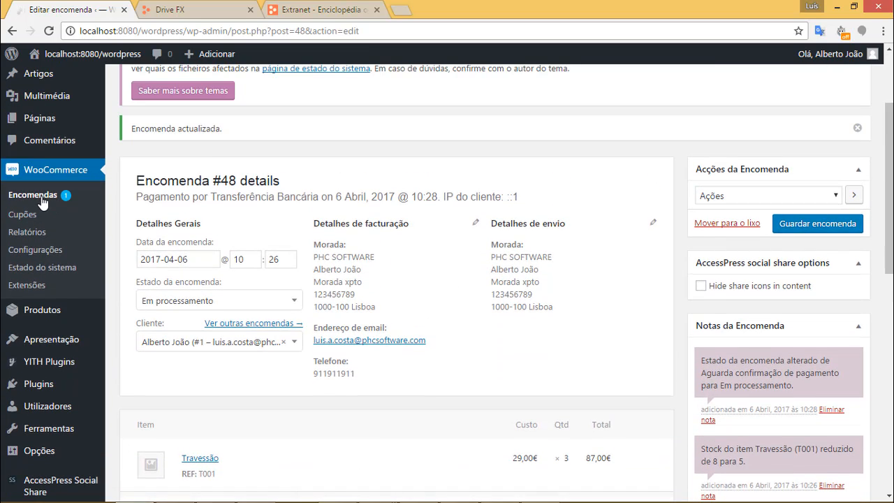
left_click(40, 199)
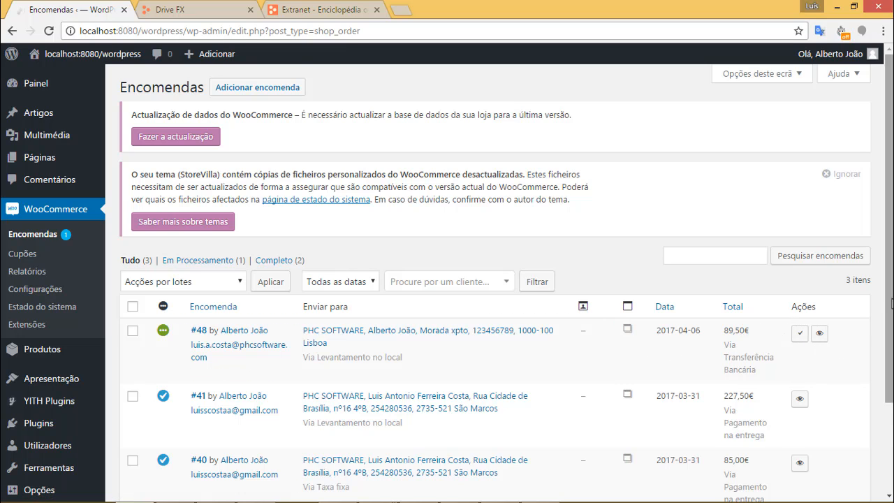
scroll(838, 346, "down", 1)
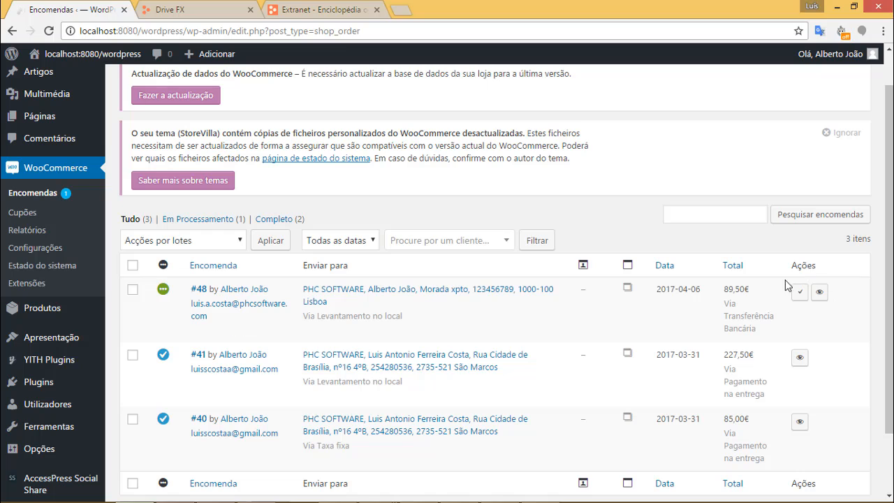
left_click(201, 294)
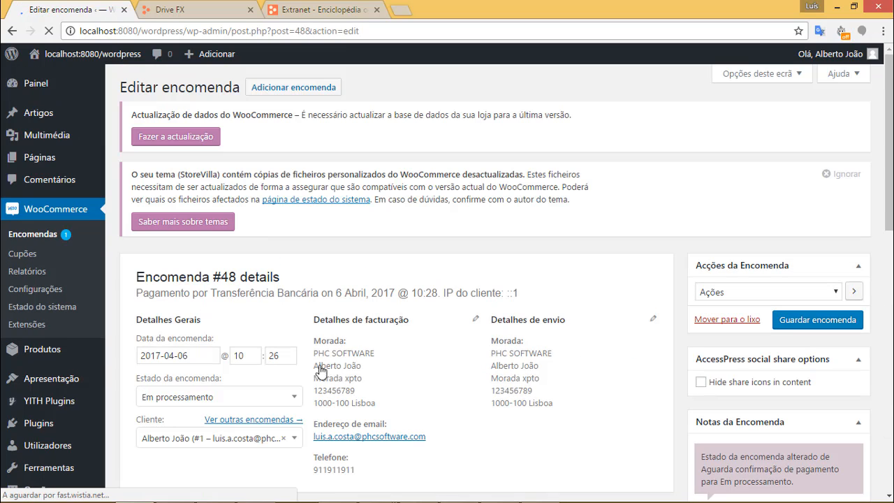
Change Estado da encomenda to Concluída and save the order.
scroll(628, 361, "down", 1)
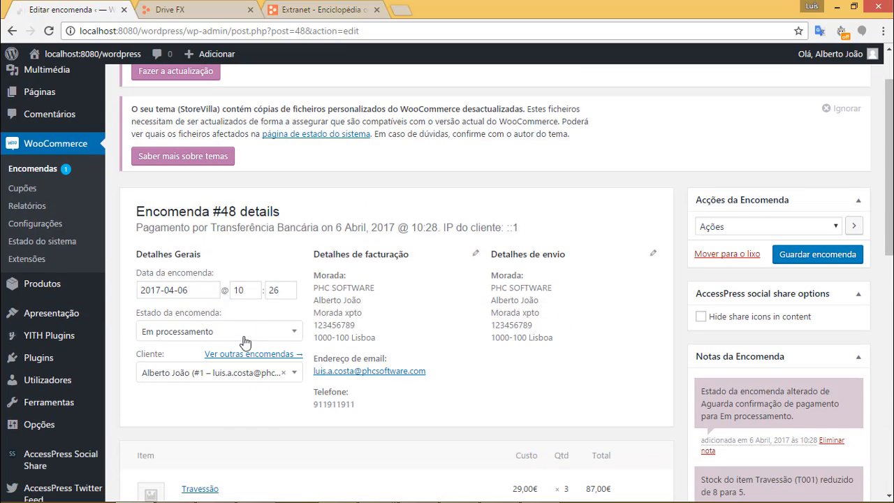
left_click(229, 336)
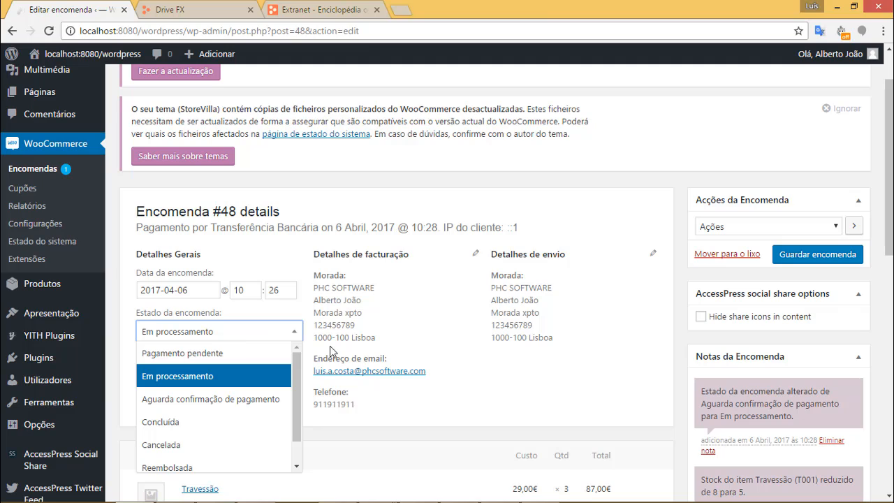
left_click(244, 426)
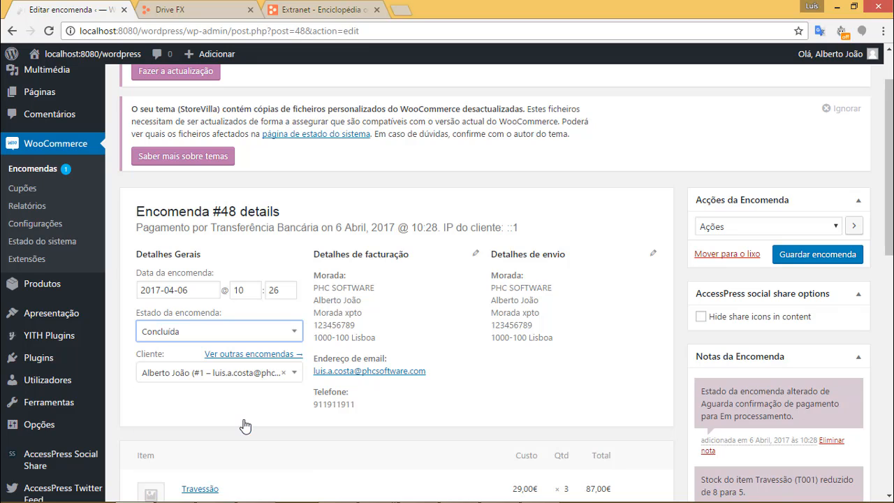
left_click(822, 261)
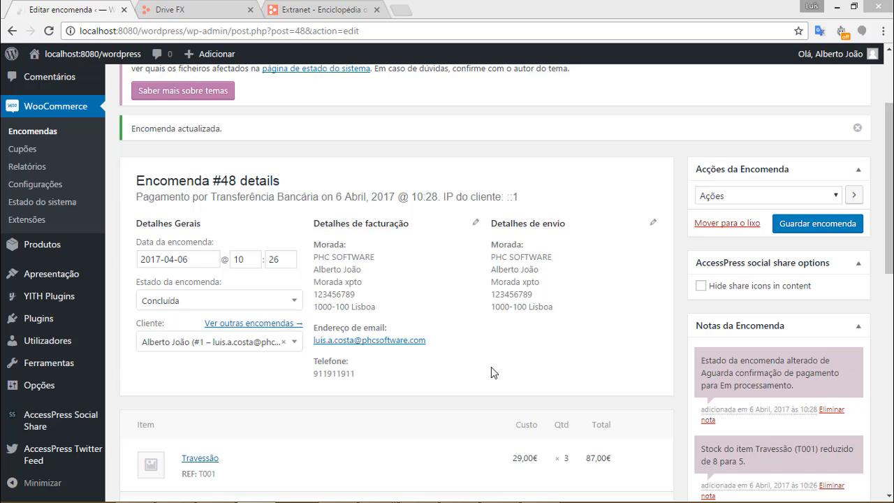
Check that Drive FX order 48's Observações field now reads Completed.
left_click(195, 14)
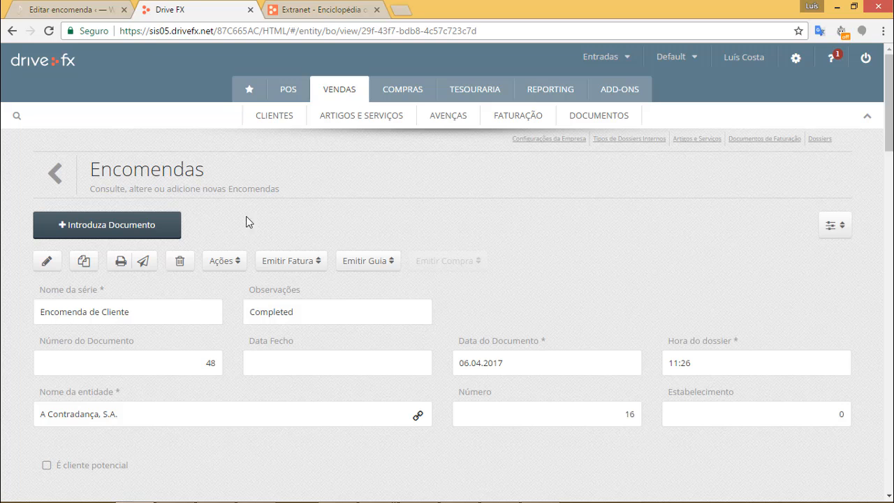
scroll(426, 221, "down", 3)
scroll(426, 202, "up", 3)
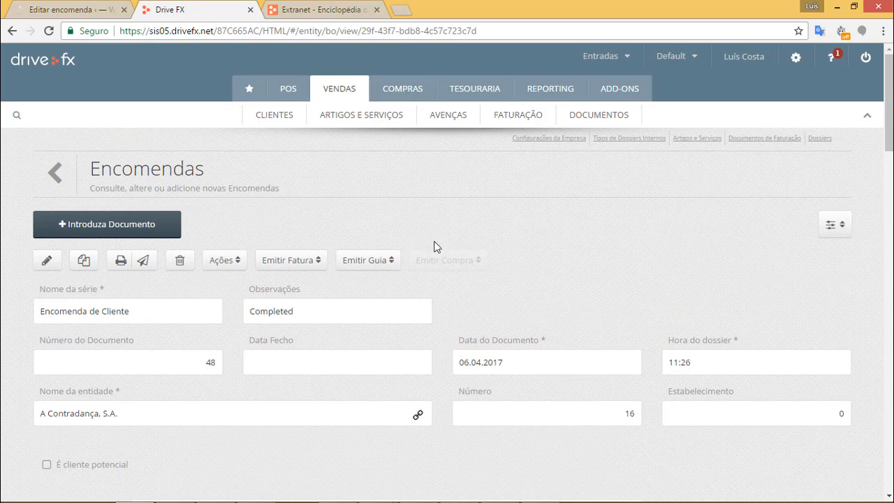
left_click_drag(311, 305, 247, 305)
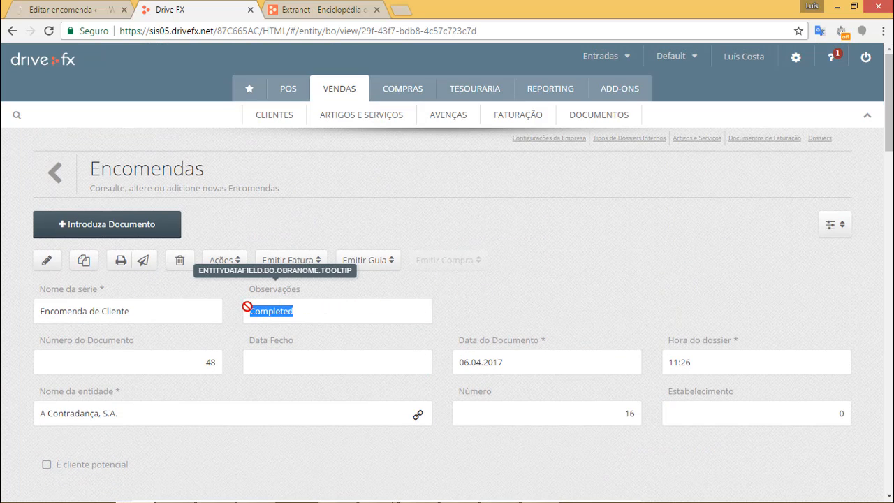
left_click(697, 264)
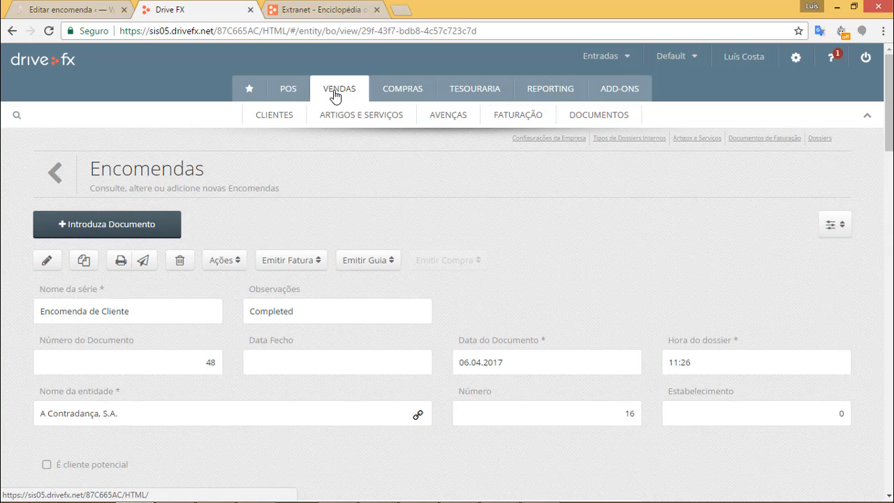
Open Faturação > Faturas and select Fatura Simplificada 9.
mouse_move(517, 120)
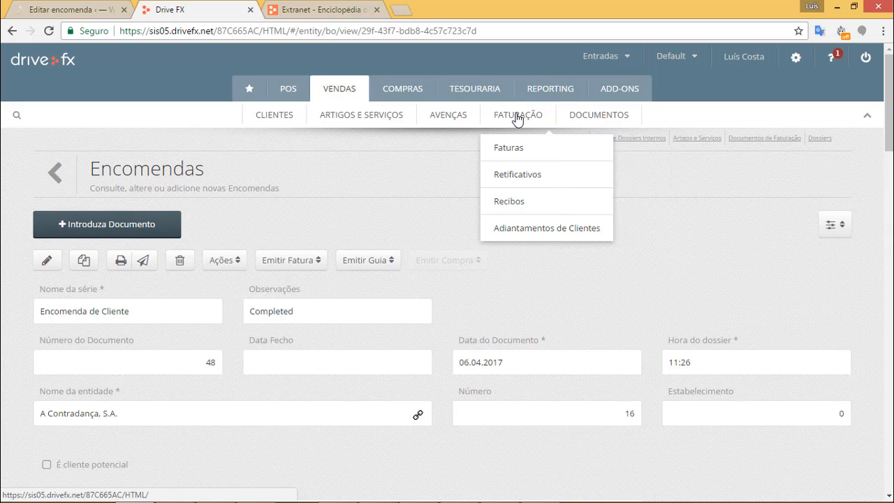
left_click(515, 147)
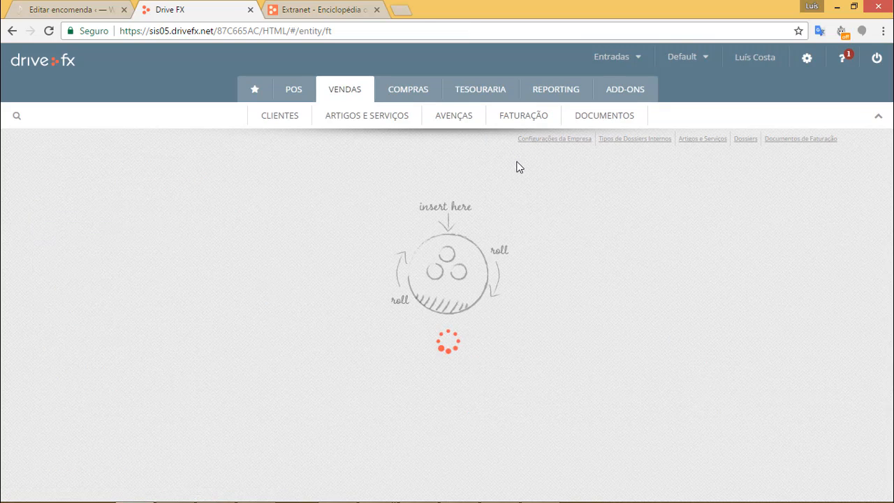
scroll(431, 245, "down", 2)
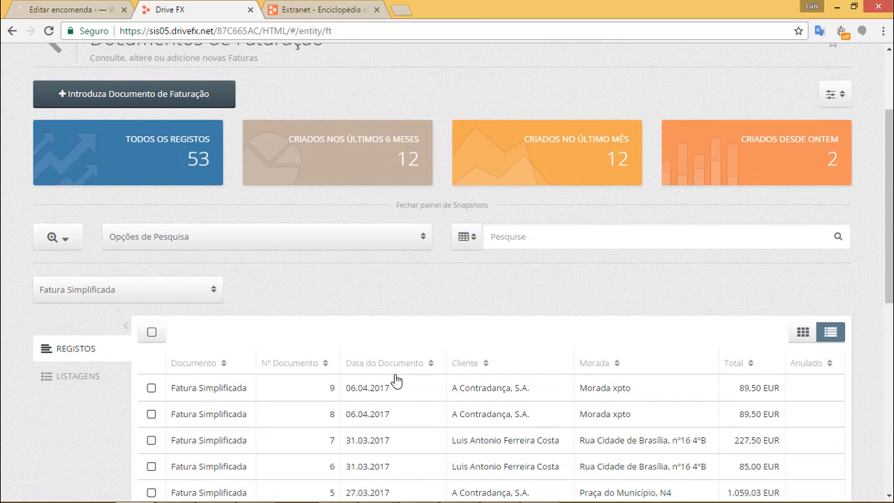
scroll(401, 388, "down", 1)
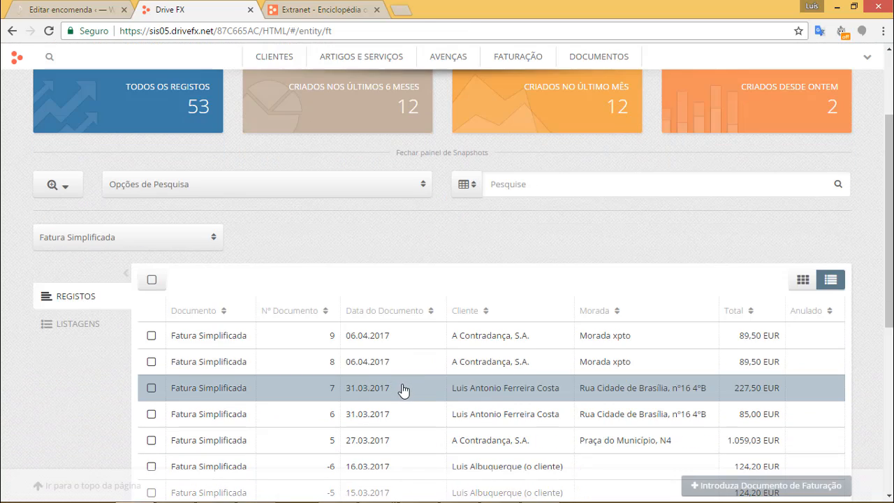
left_click(440, 344)
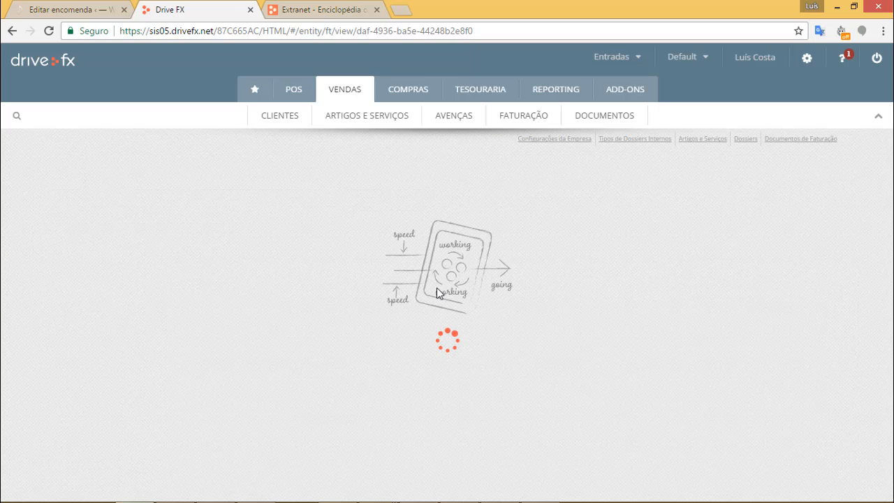
Expand the invoice details and highlight the order 48 reference and the two item lines.
scroll(429, 275, "down", 3)
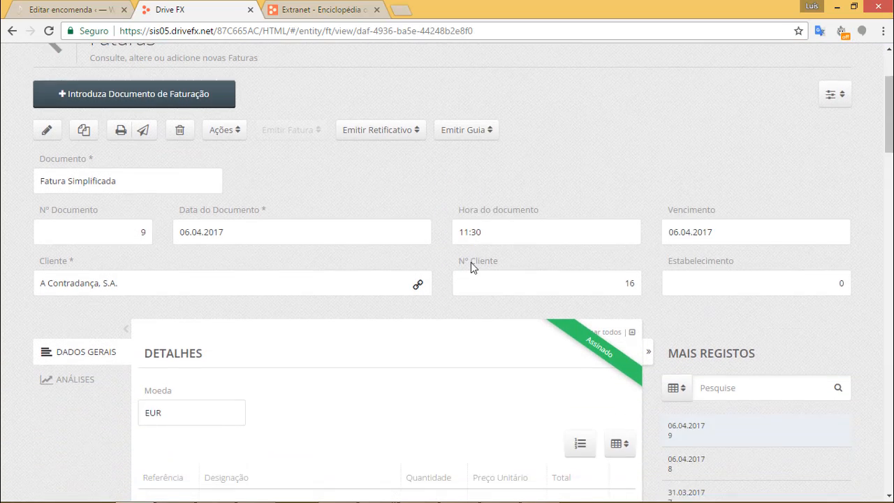
left_click(648, 241)
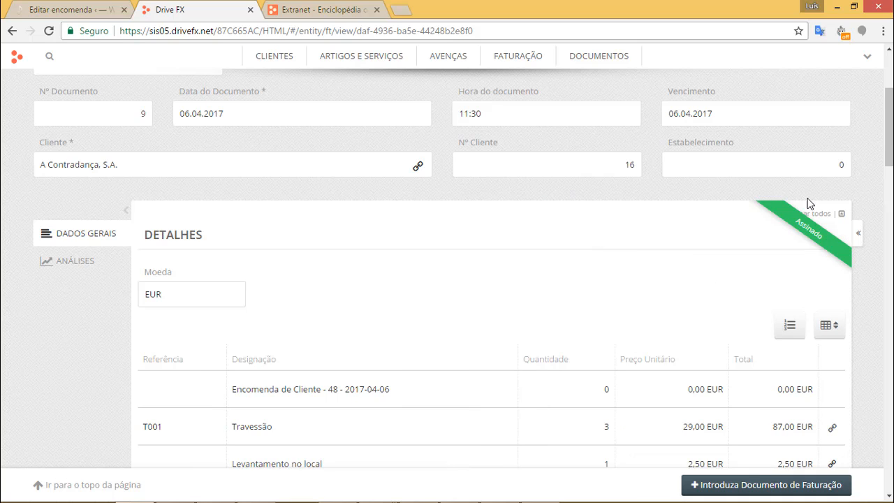
scroll(473, 314, "down", 2)
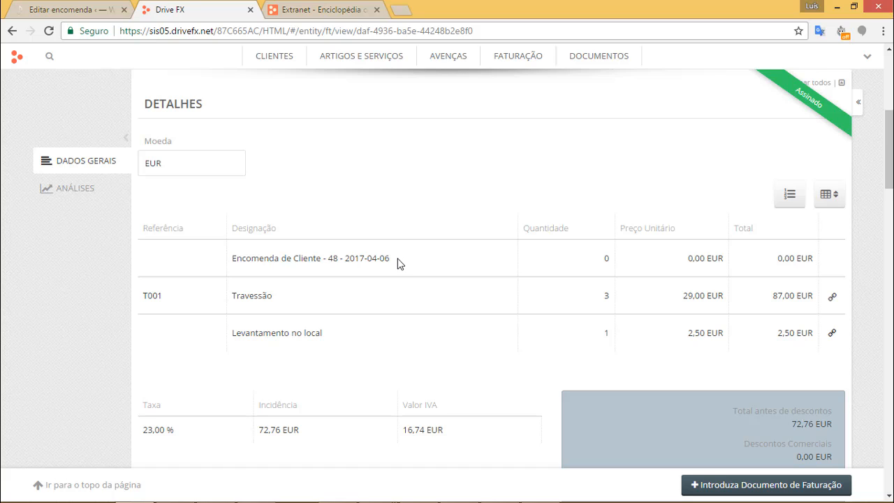
left_click_drag(398, 263, 233, 259)
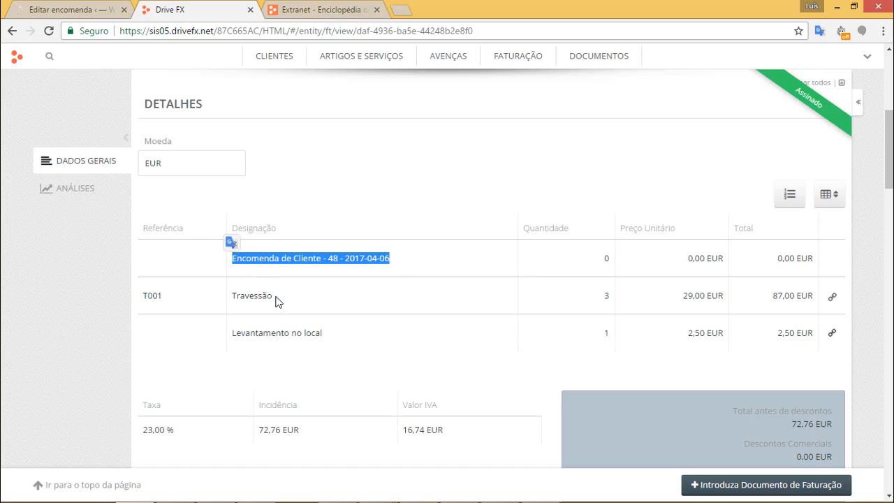
left_click_drag(140, 301, 834, 339)
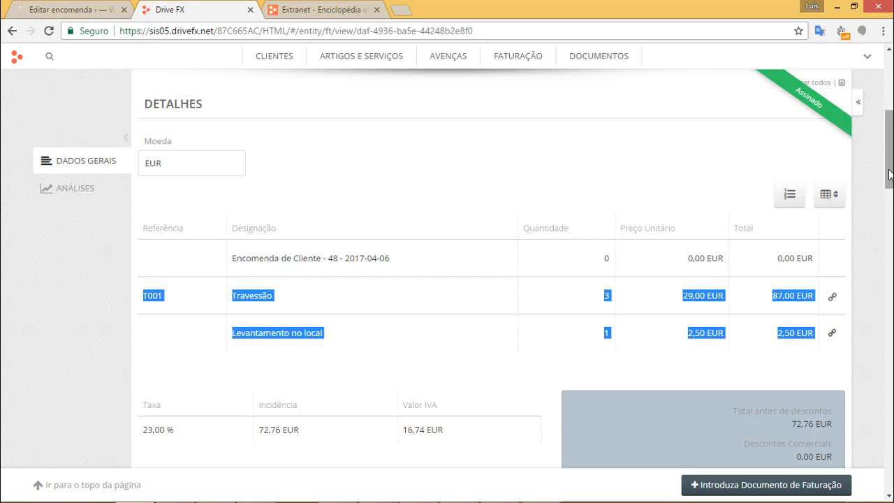
Scroll through the invoice to review its totals: 72,76 EUR incidence plus 16,74 EUR VAT.
left_click_drag(889, 172, 889, 298)
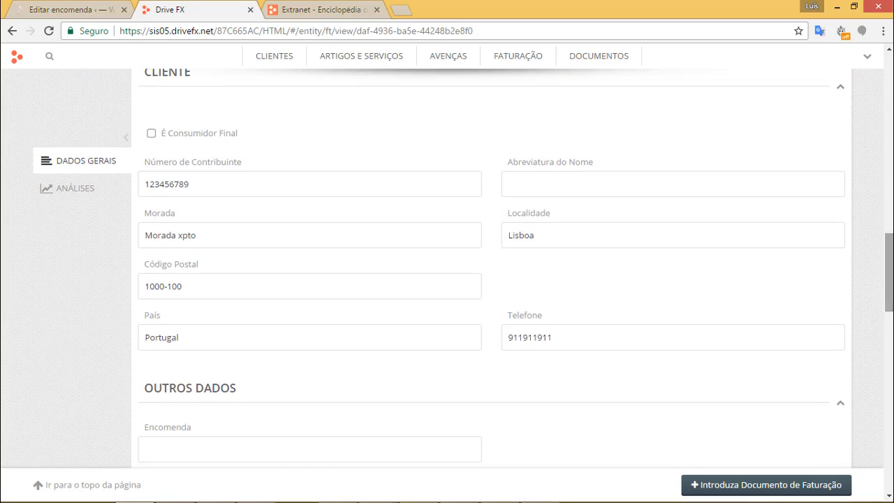
left_click_drag(211, 185, 141, 186)
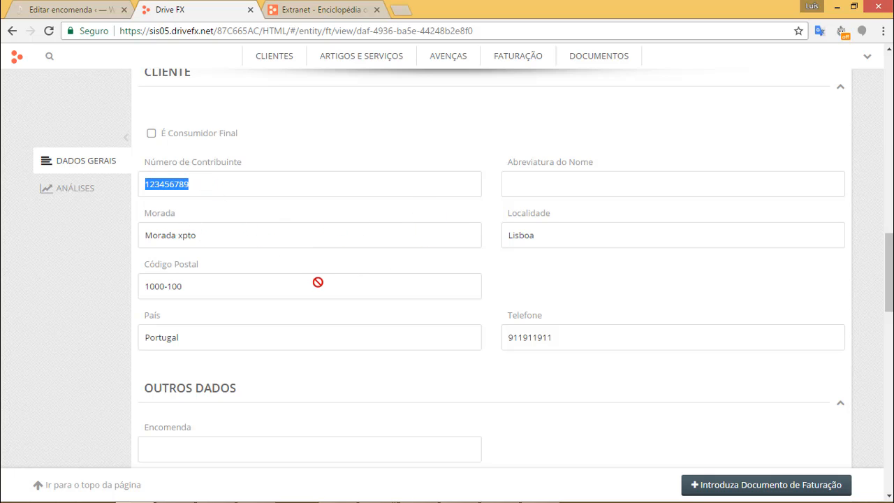
mouse_move(890, 297)
left_mouse_down()
mouse_move(891, 353)
mouse_move(890, 301)
left_mouse_up()
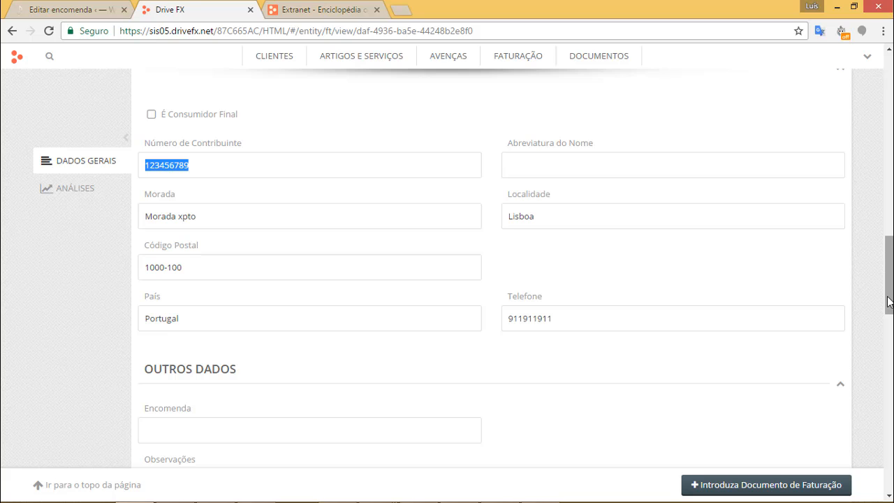
left_click(225, 208)
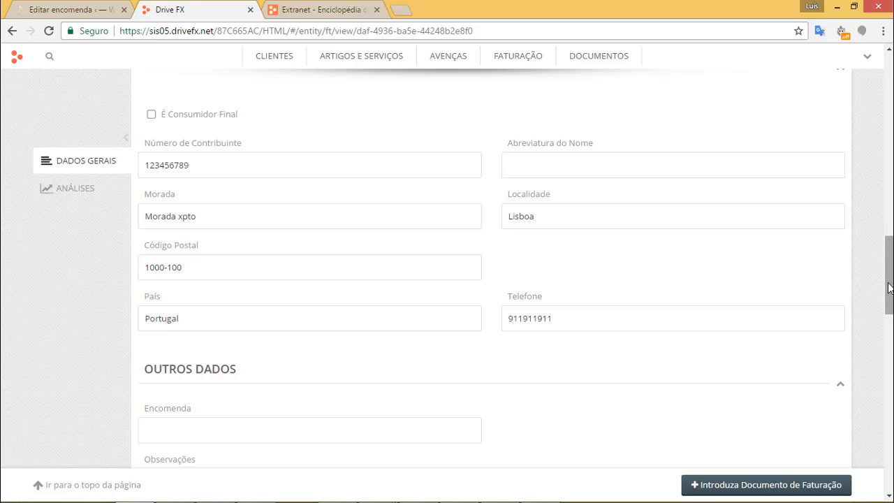
left_click_drag(891, 278, 891, 414)
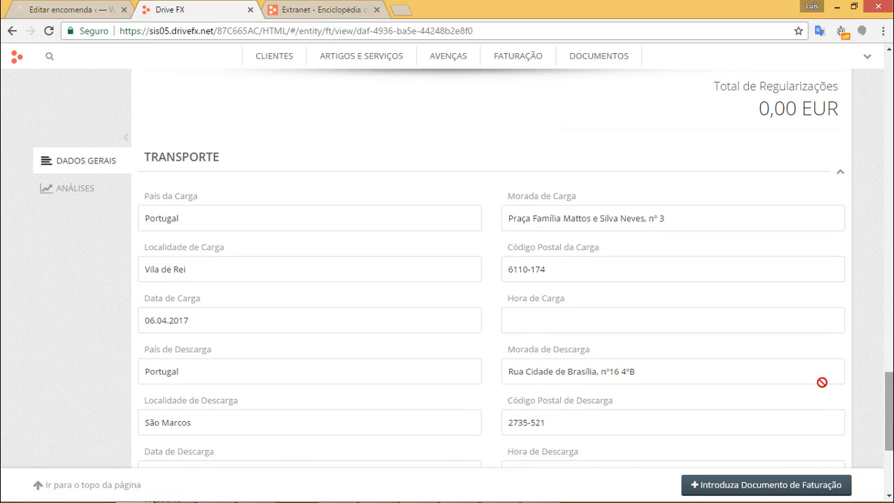
scroll(547, 268, "down", 1)
scroll(548, 268, "down", 2)
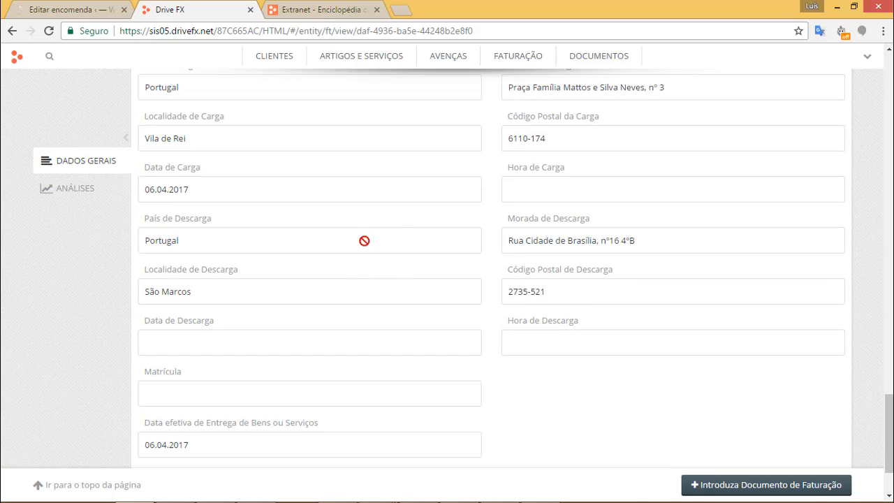
scroll(664, 238, "up", 8)
scroll(447, 273, "up", 10)
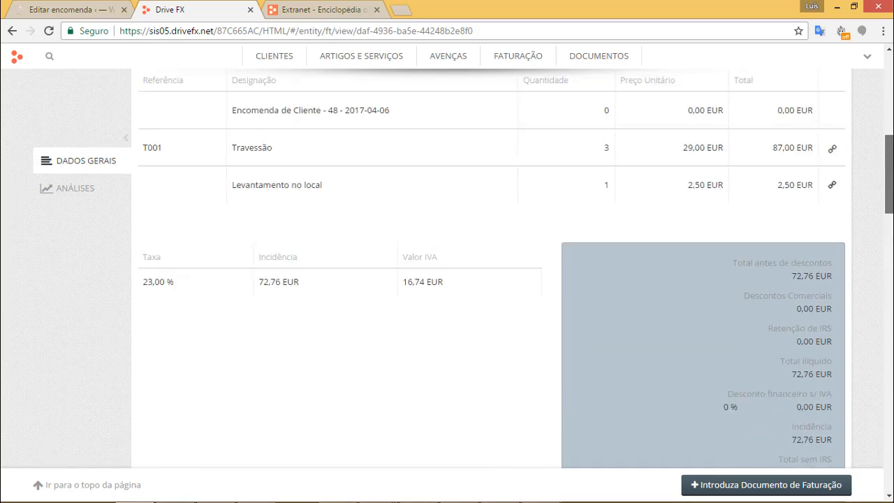